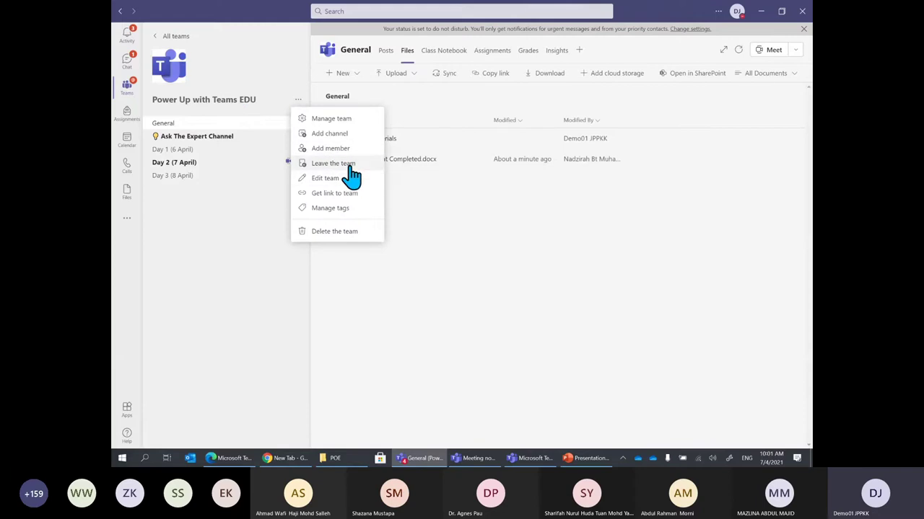
Review the team's owners and the expanded Members and guests list under Manage team
{"action": "left_click", "coordinate": [345, 120]}
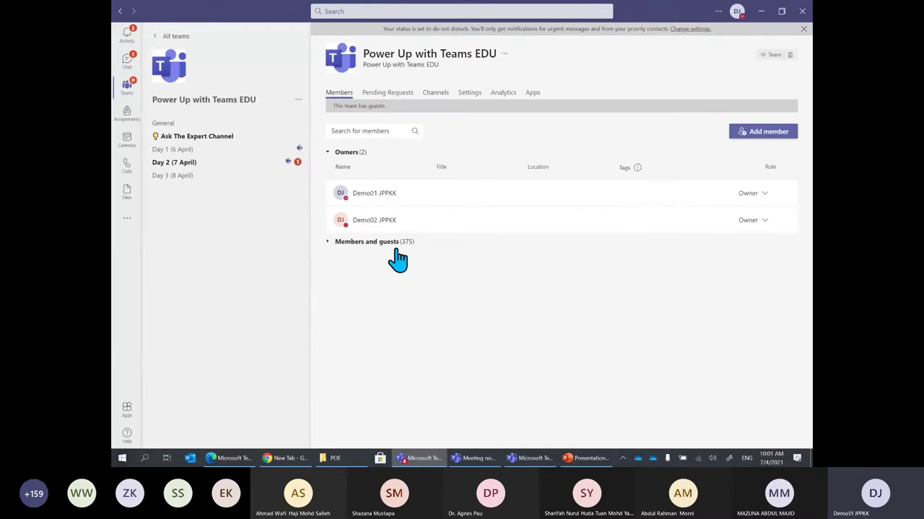
{"action": "left_click", "coordinate": [326, 244]}
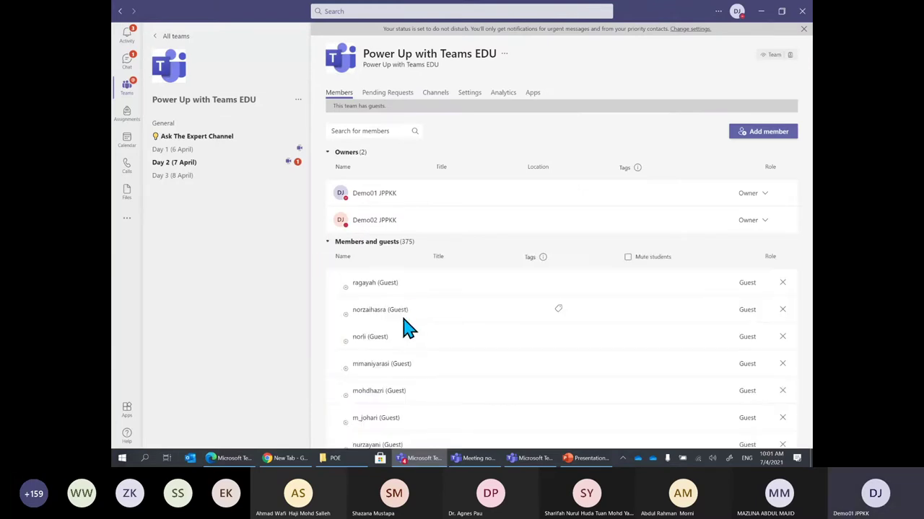
{"action": "scroll", "coordinate": [404, 328], "scroll_direction": "down", "scroll_amount": 3}
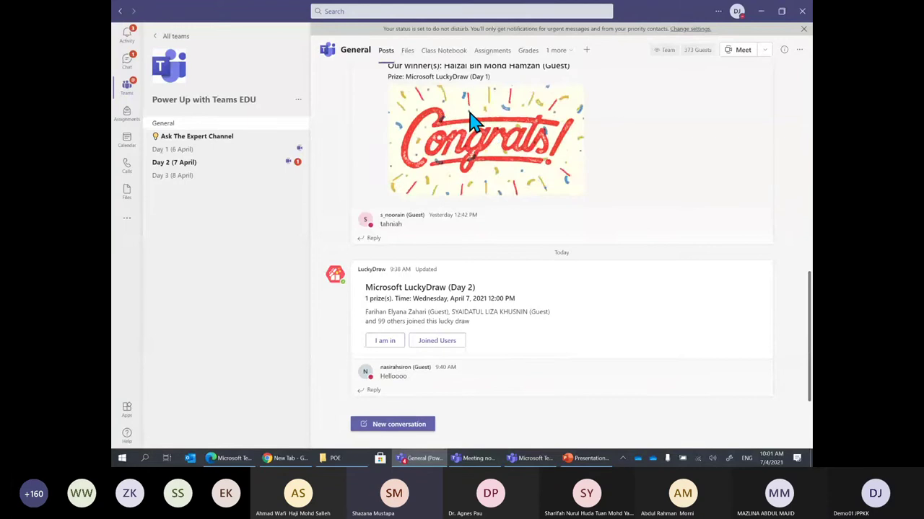
Browse the General channel files, view Assignment Completed.docx, then bring the incognito Chrome window forward
{"action": "left_click", "coordinate": [407, 50]}
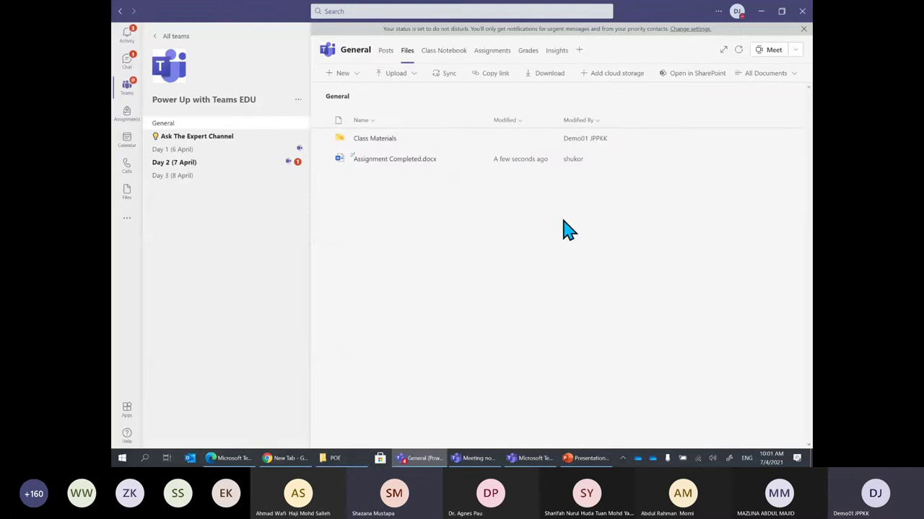
{"action": "left_click", "coordinate": [394, 160]}
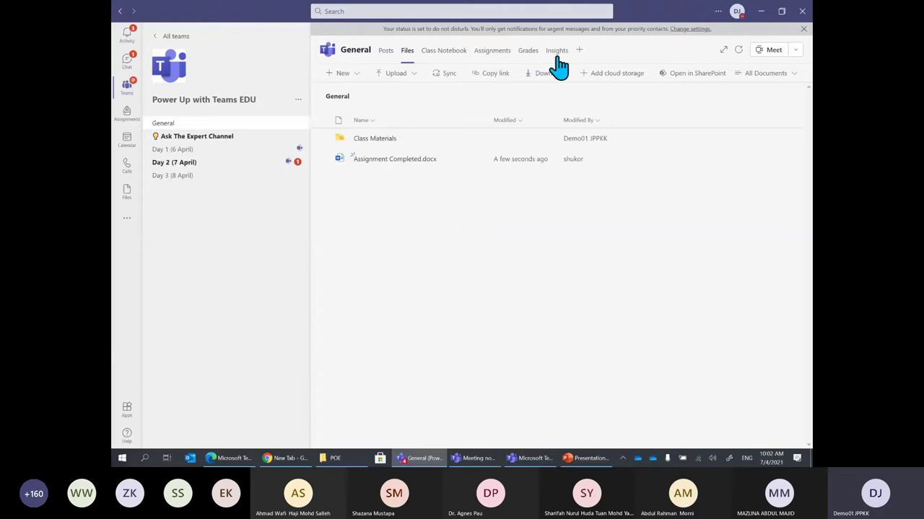
{"action": "left_click", "coordinate": [288, 458]}
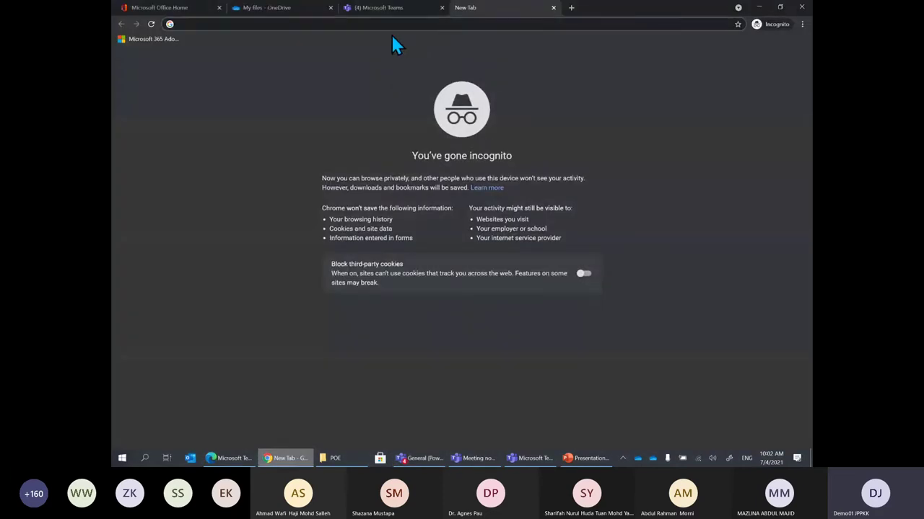
Show the Power Up with Teams EDU team's General channel files in the Teams web app
{"action": "left_click", "coordinate": [393, 8]}
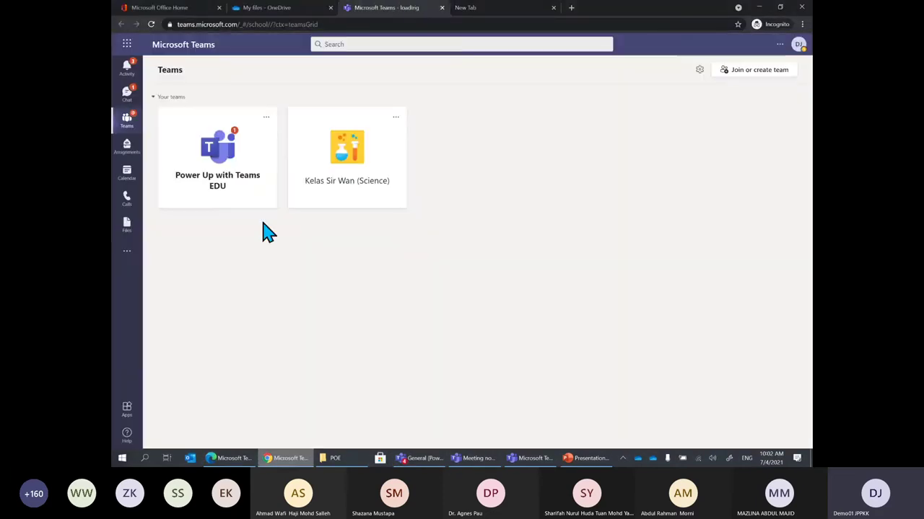
{"action": "left_click", "coordinate": [203, 192]}
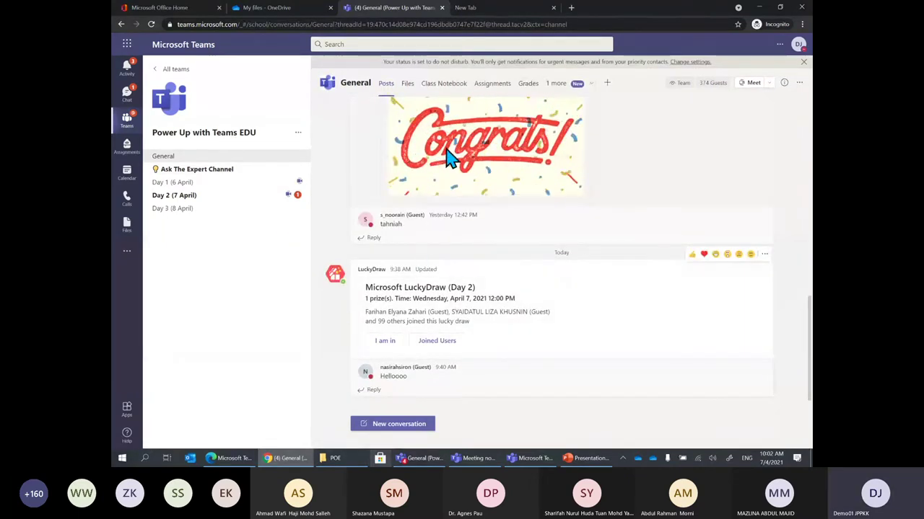
{"action": "left_click", "coordinate": [407, 85]}
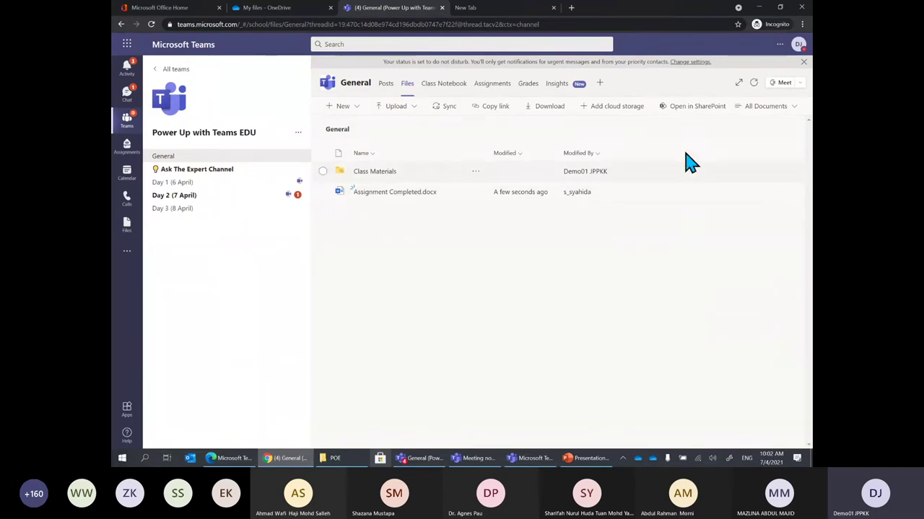
Open the General channel files in SharePoint and show the actions for Assignment Completed.docx
{"action": "left_click", "coordinate": [689, 115]}
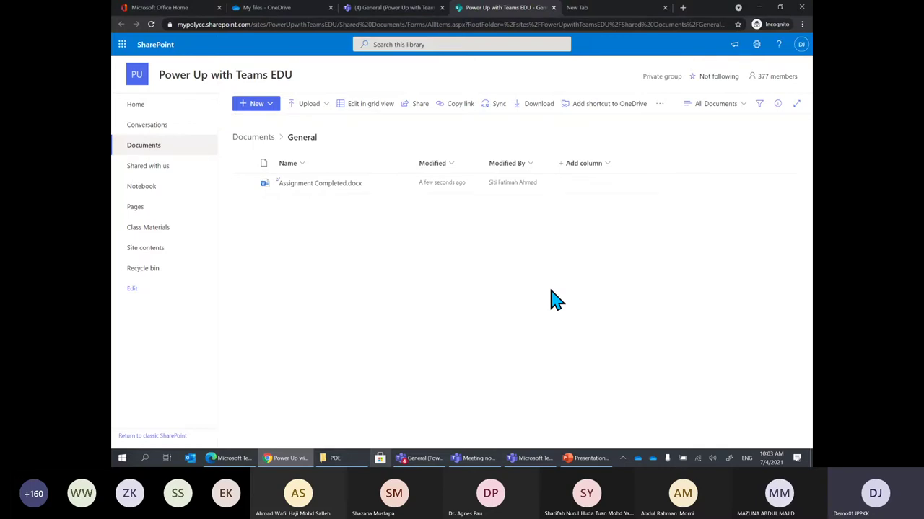
{"action": "left_click", "coordinate": [254, 7]}
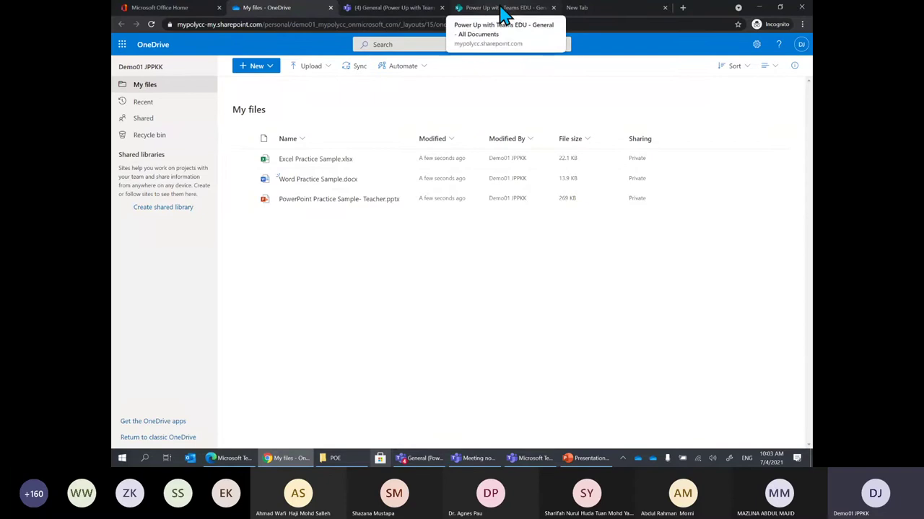
{"action": "left_click", "coordinate": [392, 10]}
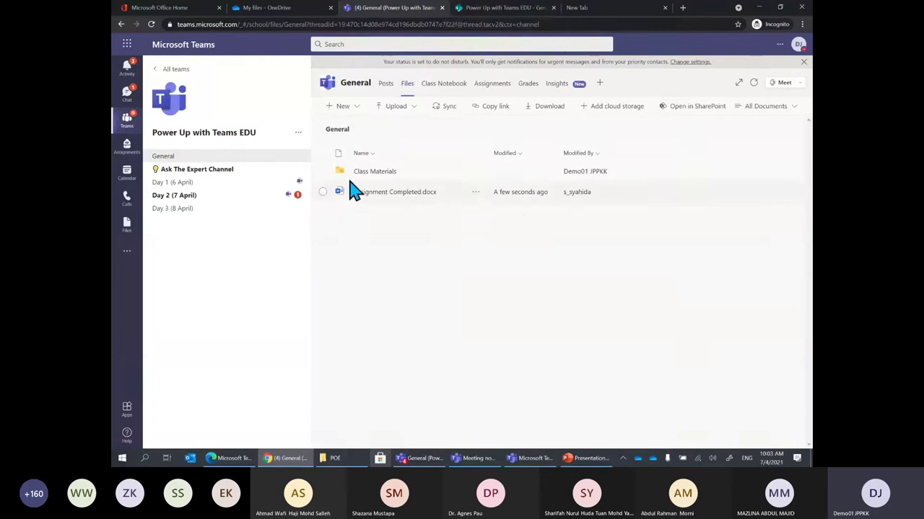
{"action": "left_click", "coordinate": [498, 10]}
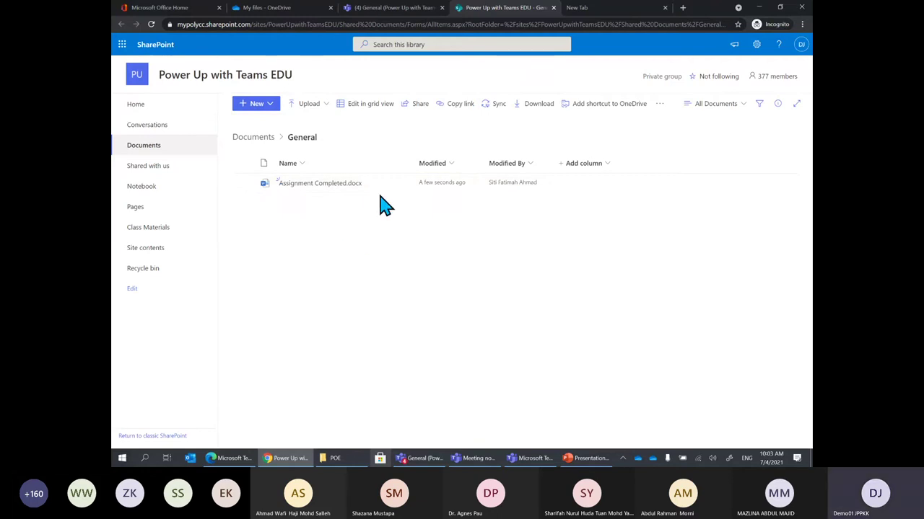
{"action": "left_click", "coordinate": [401, 186]}
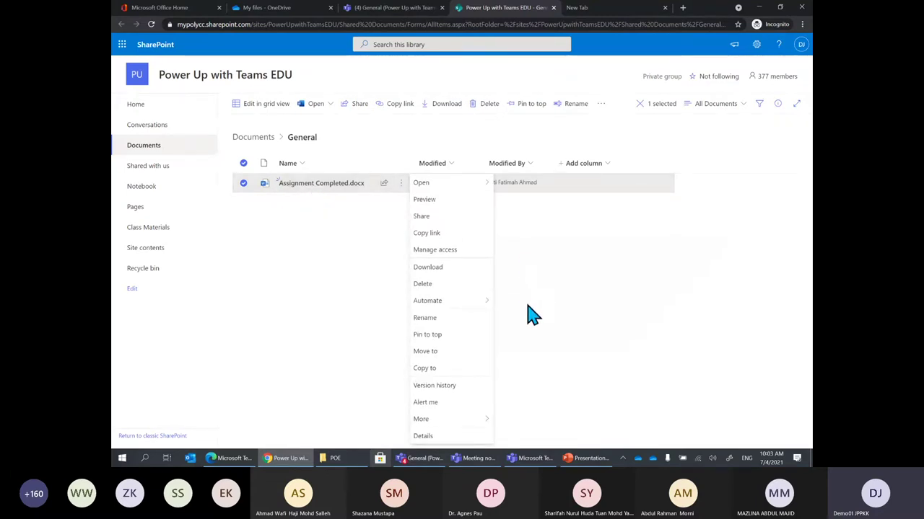
Change the last direct-access group on Assignment Completed.docx from Can edit to Can view
{"action": "left_click", "coordinate": [455, 260]}
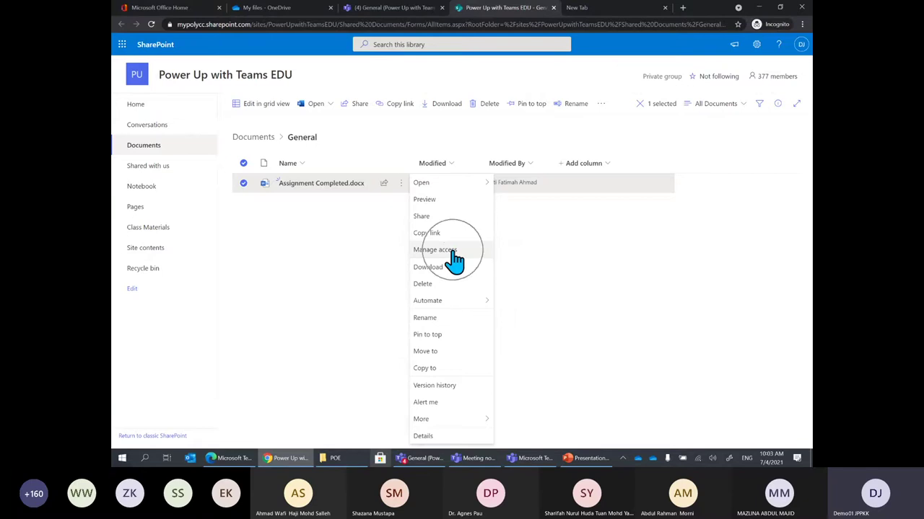
{"action": "left_click", "coordinate": [454, 260]}
{"action": "left_click", "coordinate": [455, 259]}
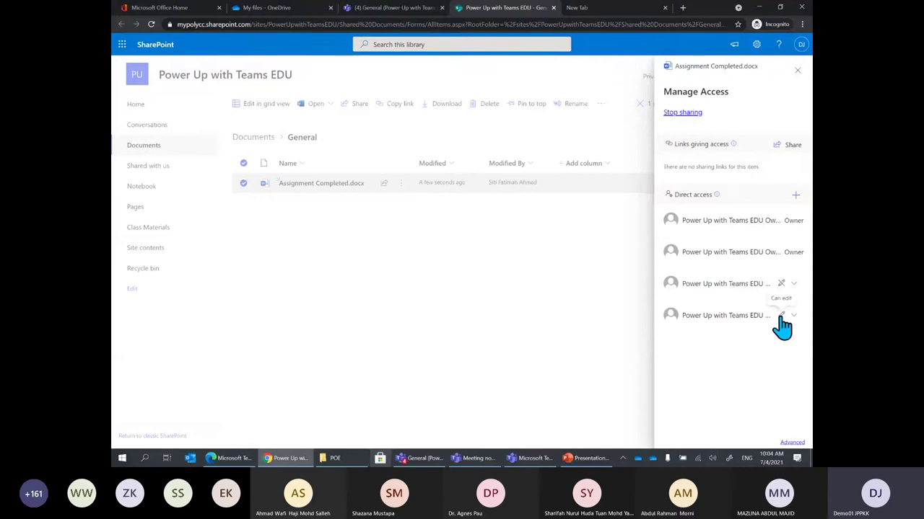
{"action": "left_click", "coordinate": [780, 324]}
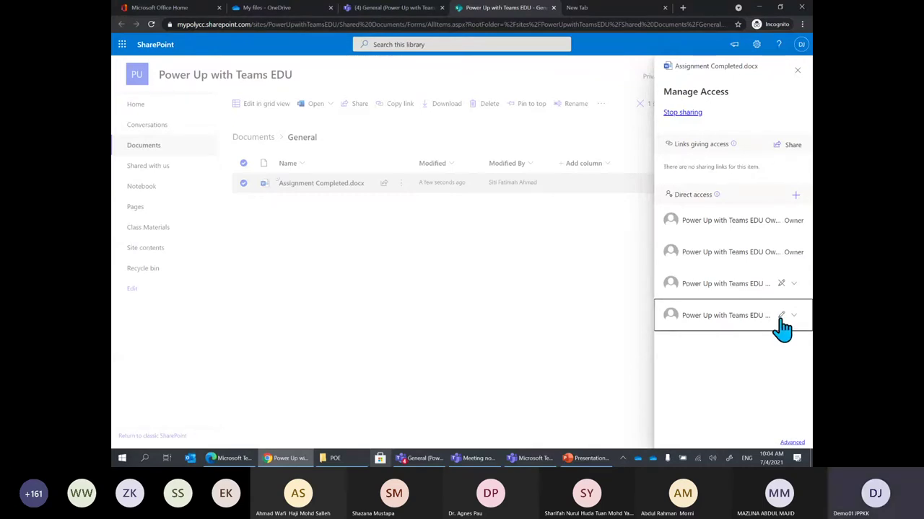
{"action": "left_click", "coordinate": [782, 321]}
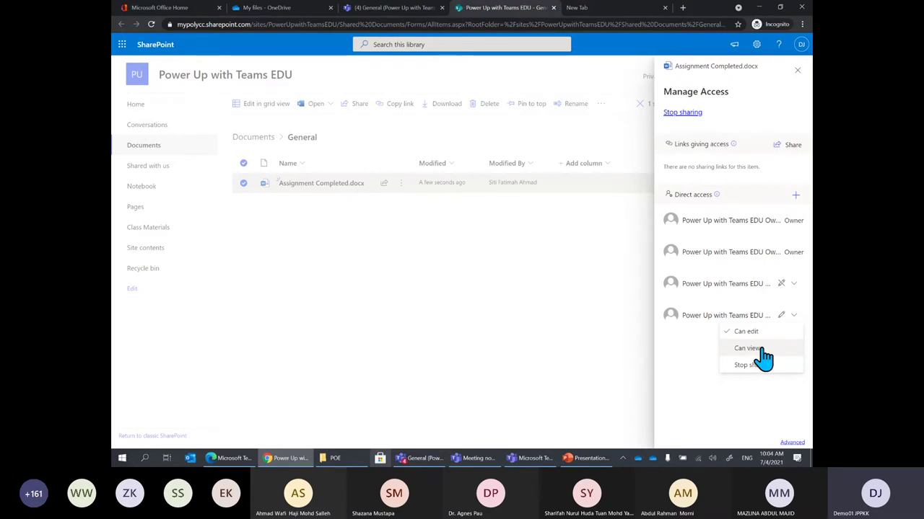
{"action": "left_click", "coordinate": [762, 349]}
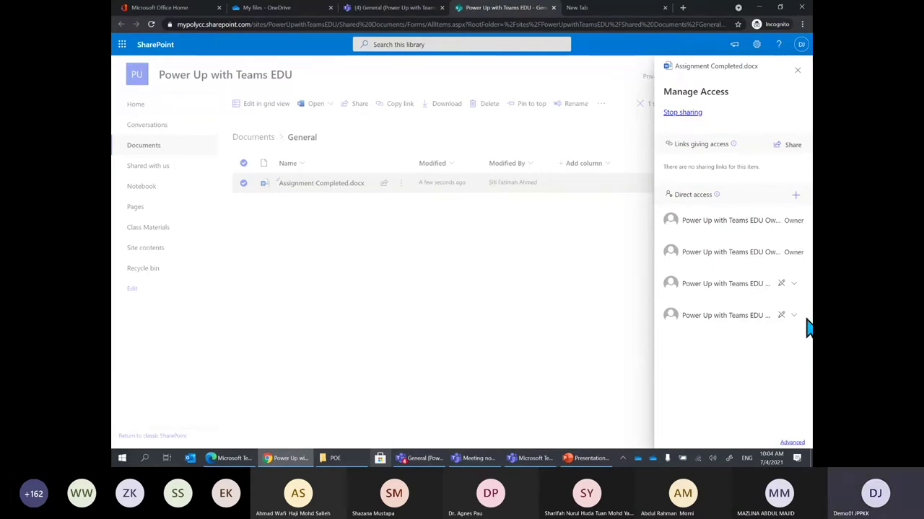
{"action": "left_click", "coordinate": [794, 284]}
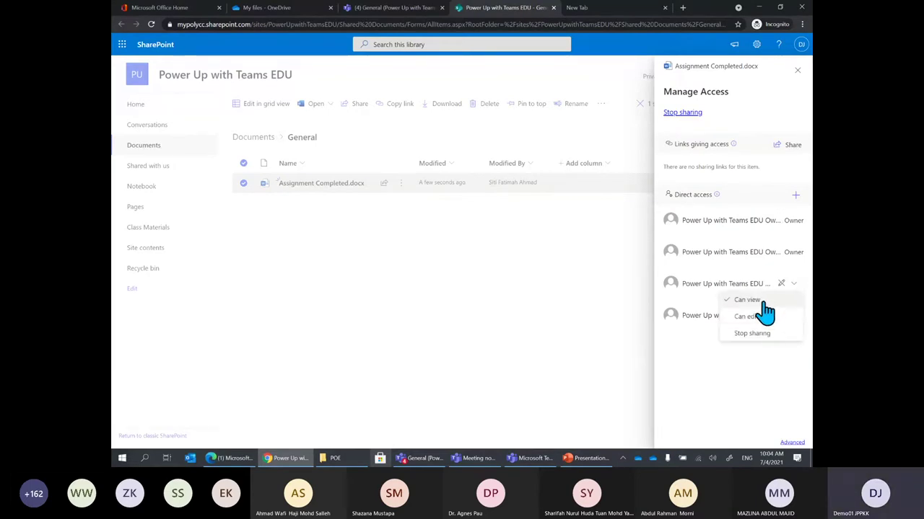
{"action": "left_click", "coordinate": [591, 345]}
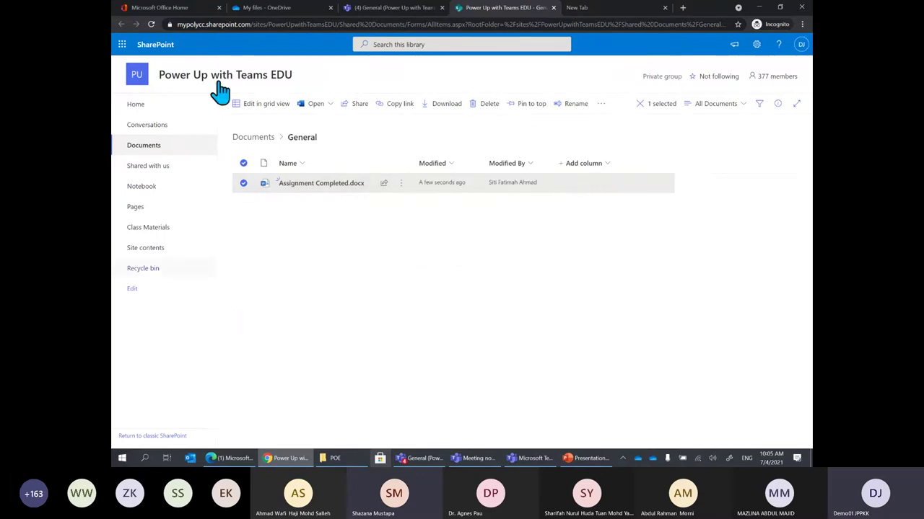
Return to the SharePoint library and reopen Manage access for Assignment Completed.docx
{"action": "left_click", "coordinate": [402, 10]}
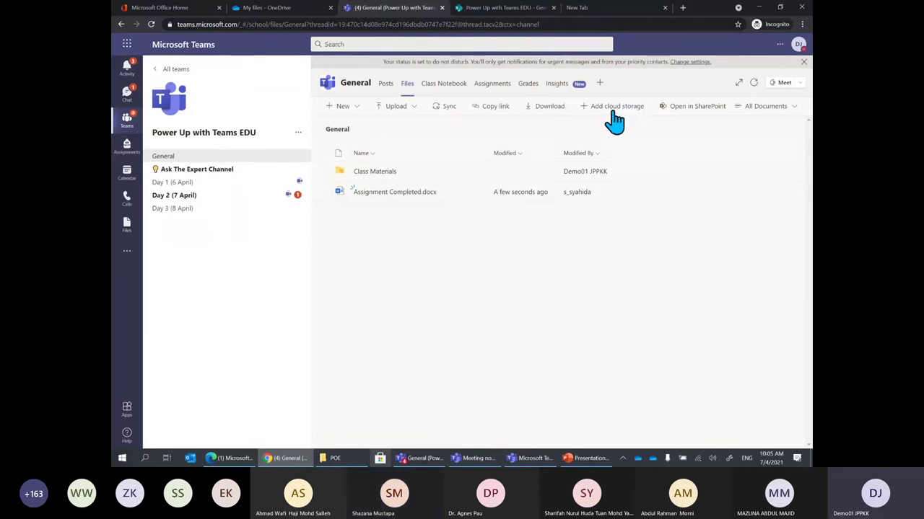
{"action": "left_click", "coordinate": [684, 112]}
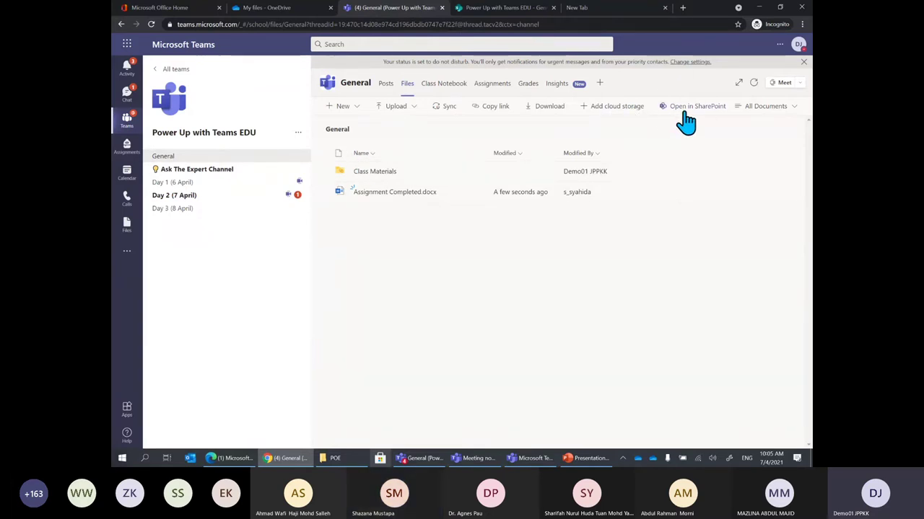
{"action": "left_click", "coordinate": [527, 8]}
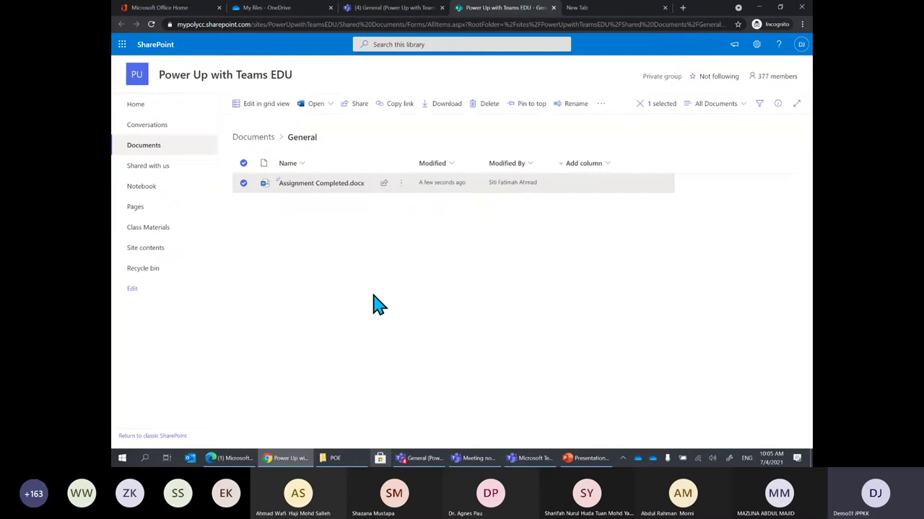
{"action": "left_click", "coordinate": [402, 184]}
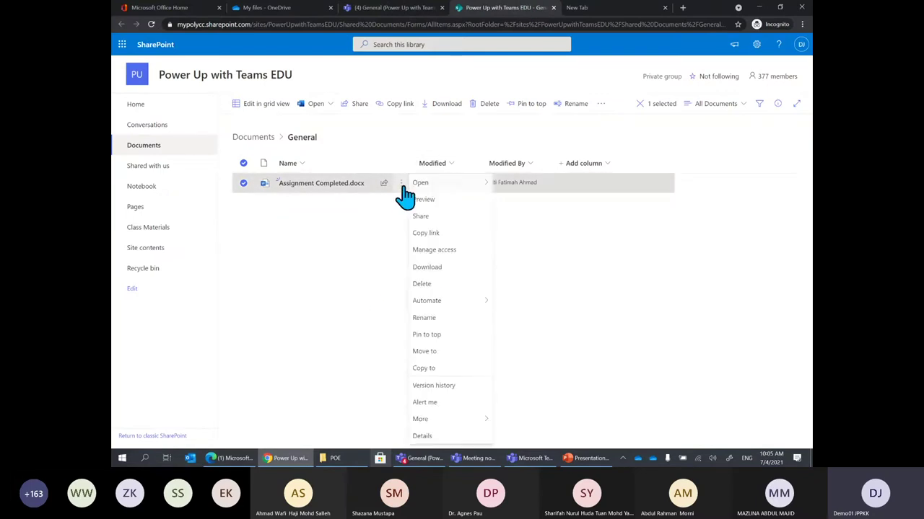
{"action": "left_click", "coordinate": [451, 251]}
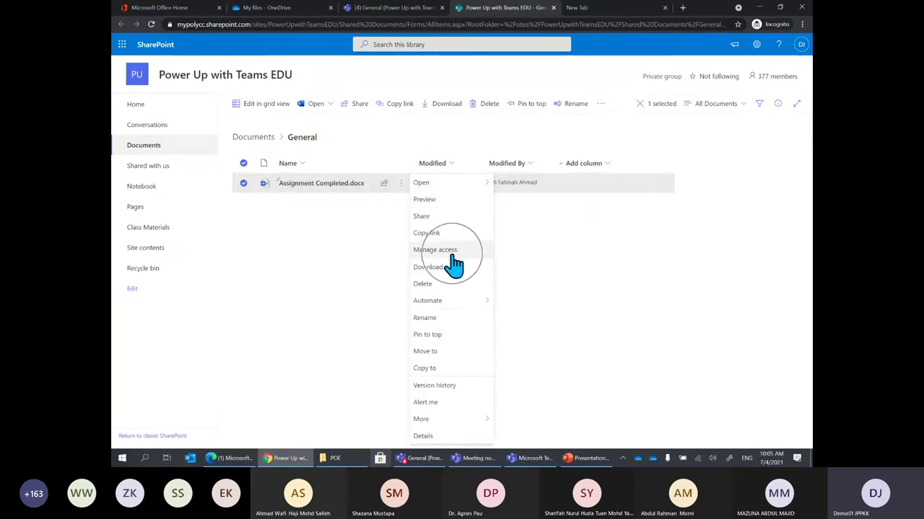
{"action": "left_click", "coordinate": [635, 301]}
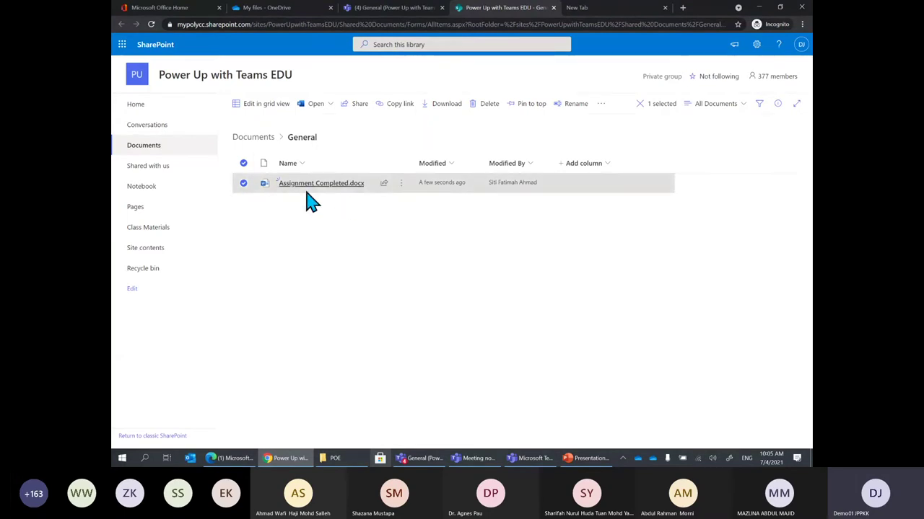
{"action": "left_click", "coordinate": [402, 185]}
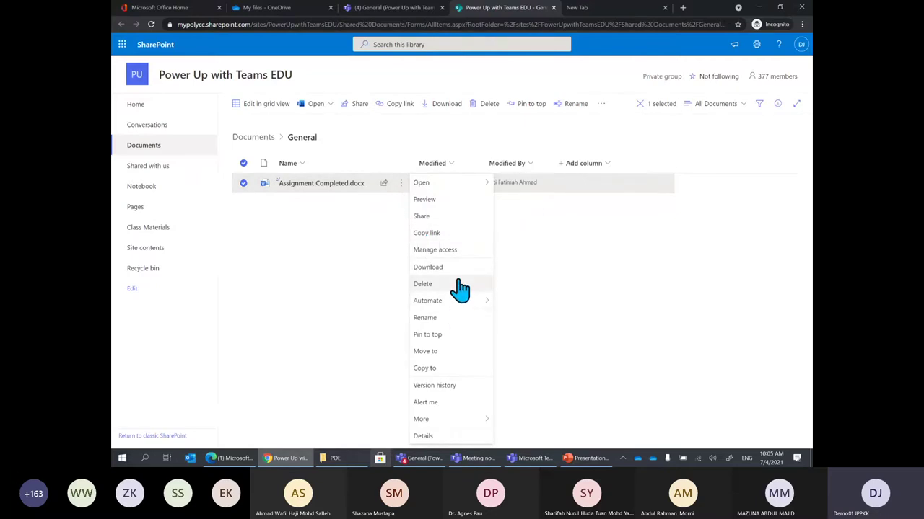
{"action": "left_click", "coordinate": [453, 250]}
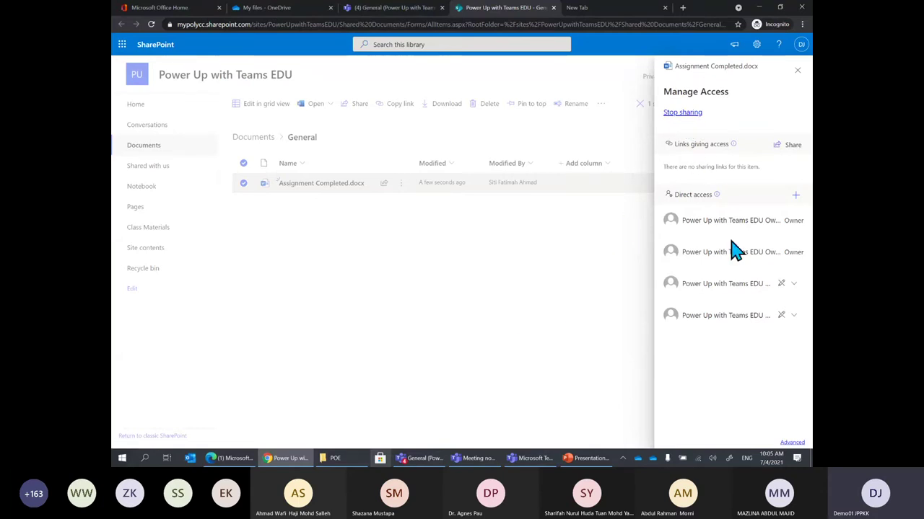
Recheck who has access to Assignment Completed.docx, then switch to the General channel files in Teams
{"action": "left_click", "coordinate": [525, 332]}
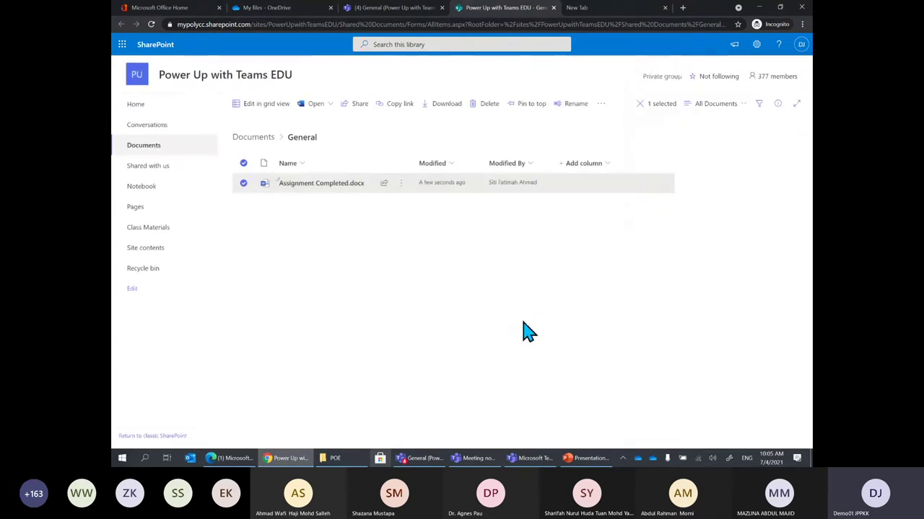
{"action": "left_click", "coordinate": [397, 12]}
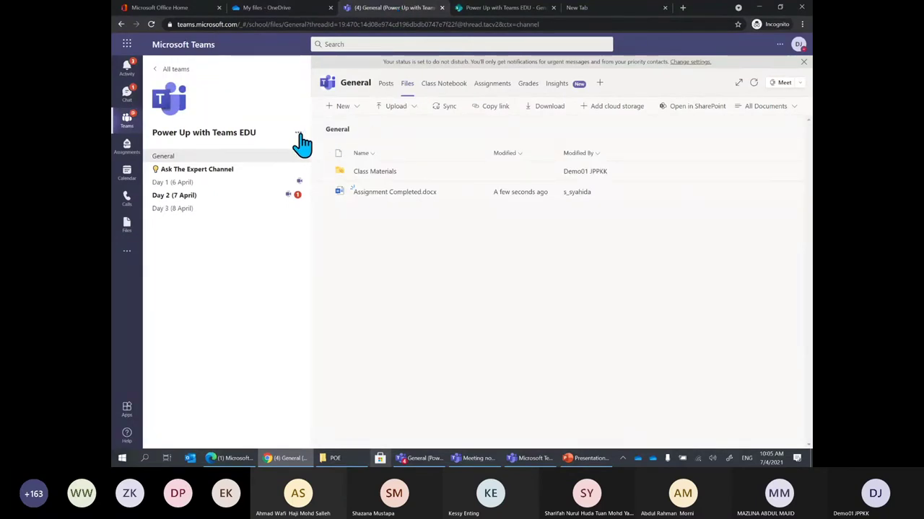
{"action": "left_click", "coordinate": [519, 8]}
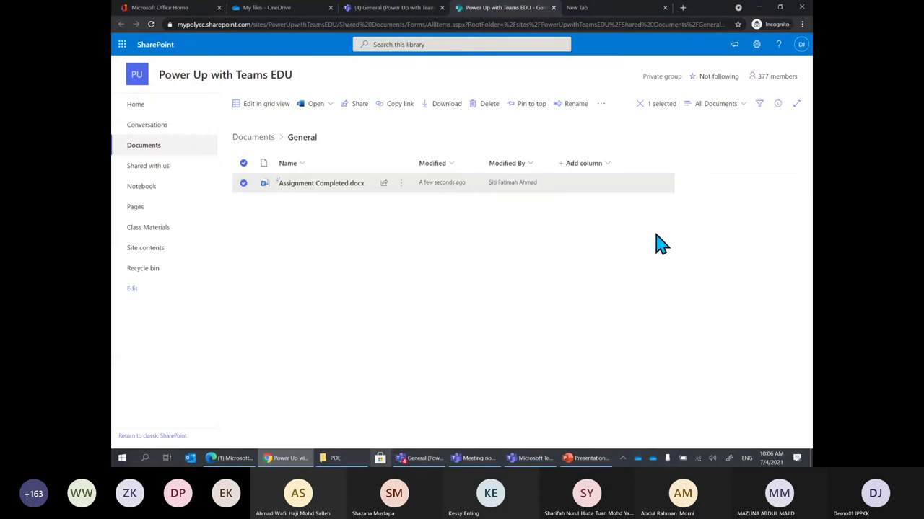
{"action": "left_click", "coordinate": [401, 184]}
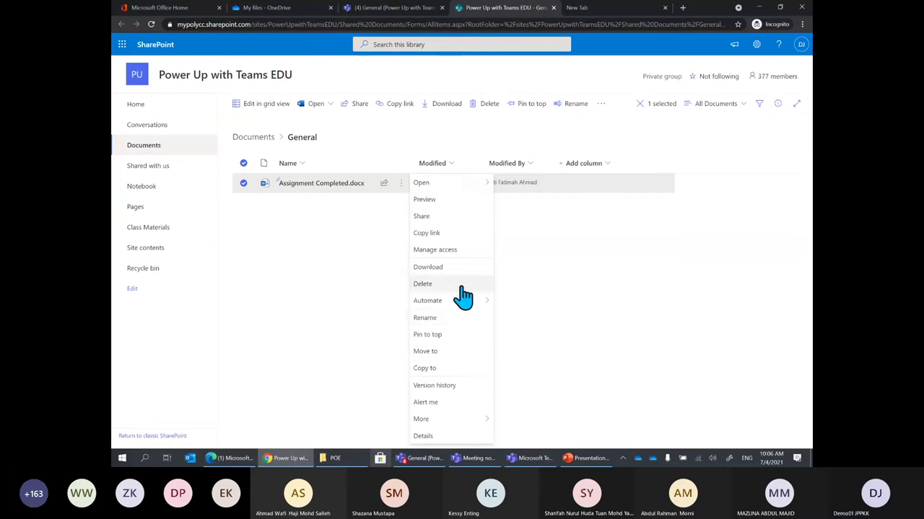
{"action": "left_click", "coordinate": [462, 251]}
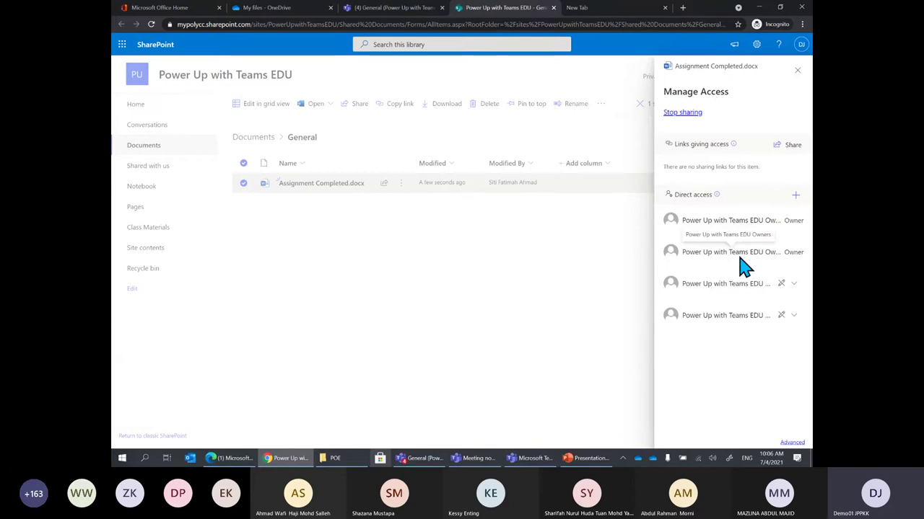
{"action": "left_click", "coordinate": [427, 460]}
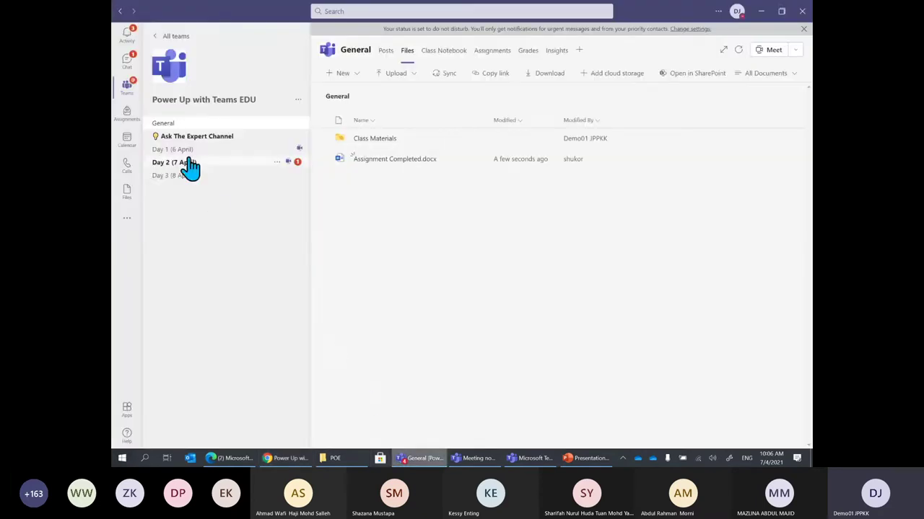
Check the team's owners and full Members and guests list, then minimise Teams
{"action": "left_click", "coordinate": [298, 100]}
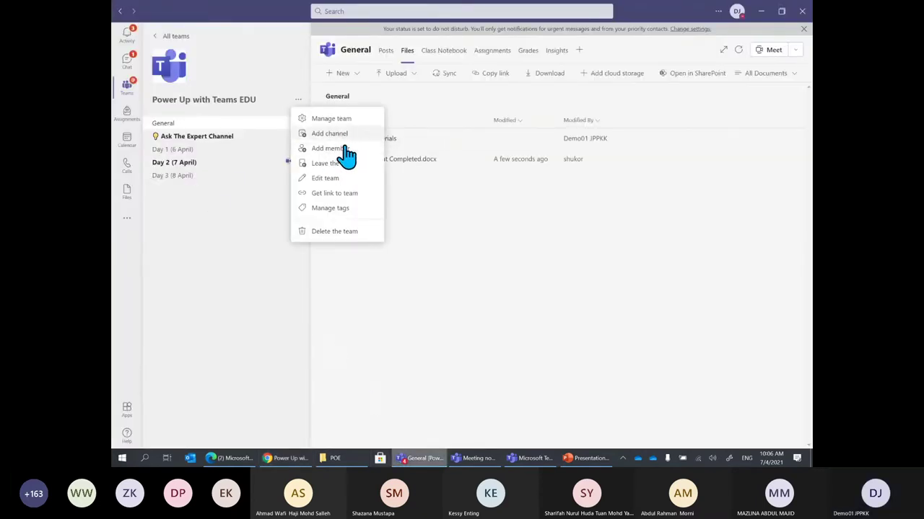
{"action": "left_click", "coordinate": [332, 118]}
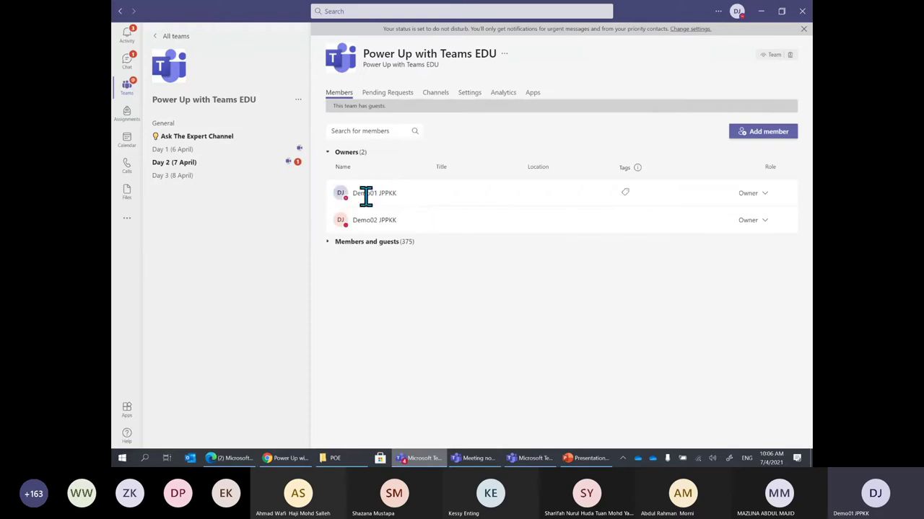
{"action": "left_click", "coordinate": [327, 244]}
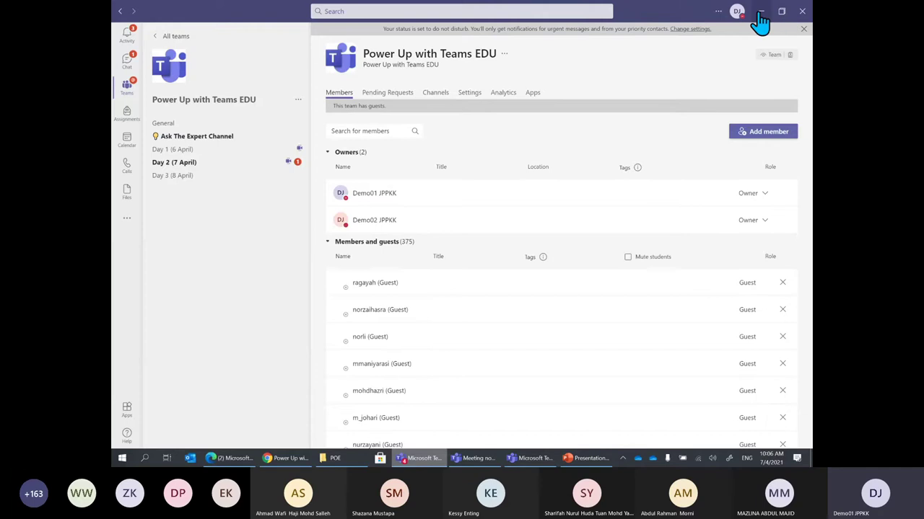
{"action": "left_click", "coordinate": [760, 12]}
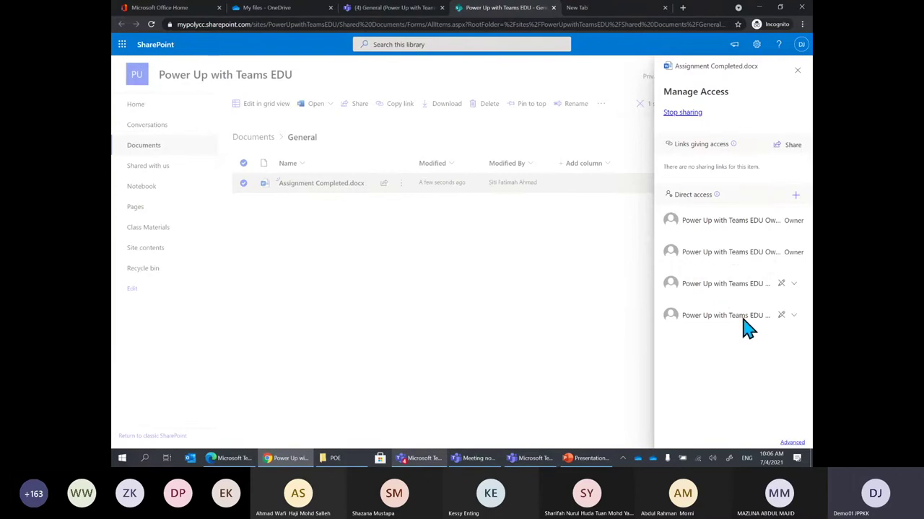
Toggle the fourth direct-access group to Can edit and back to Can view, then close the panel
{"action": "left_click", "coordinate": [793, 318]}
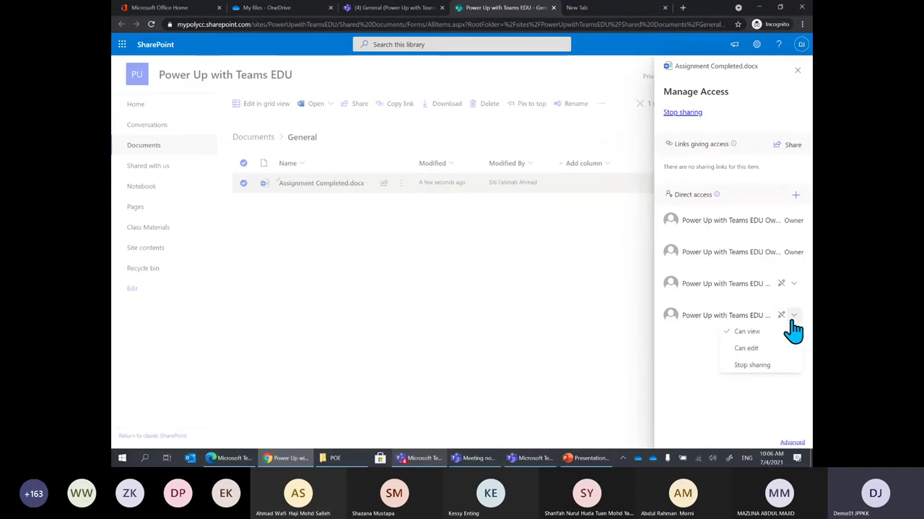
{"action": "left_click", "coordinate": [748, 349]}
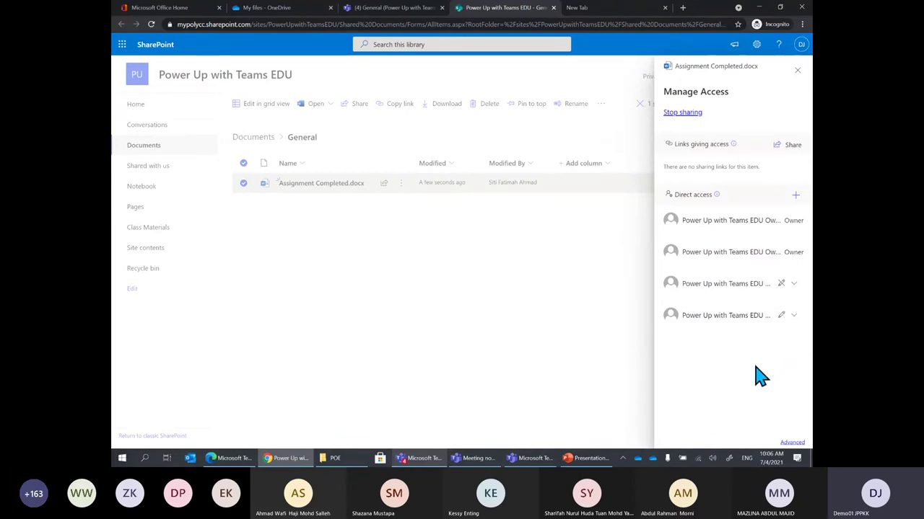
{"action": "left_click", "coordinate": [793, 318]}
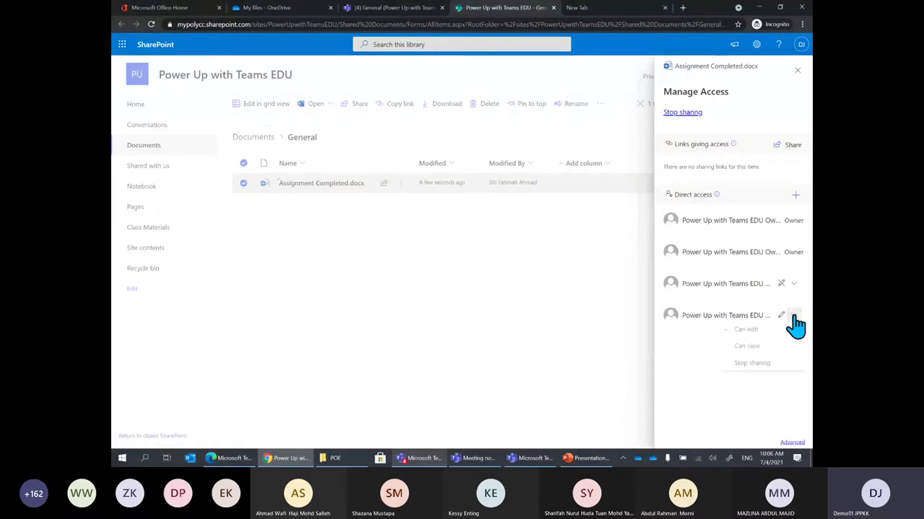
{"action": "left_click", "coordinate": [754, 350]}
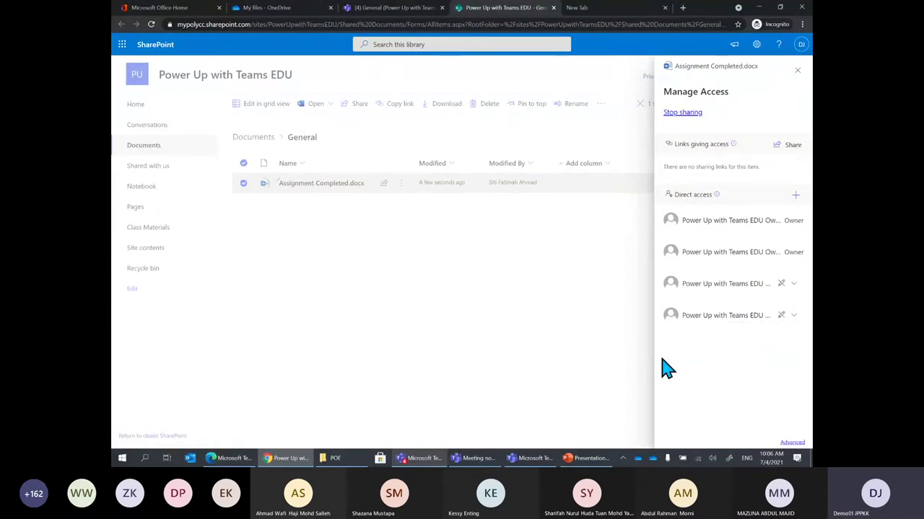
{"action": "left_click", "coordinate": [595, 365]}
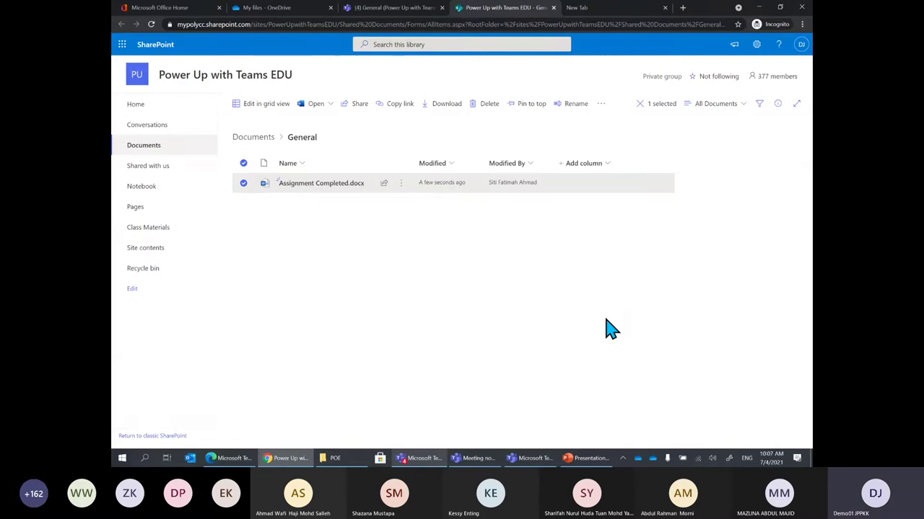
Reopen Manage access for Assignment Completed.docx to see the owner and view-only member groups
{"action": "left_click", "coordinate": [400, 183]}
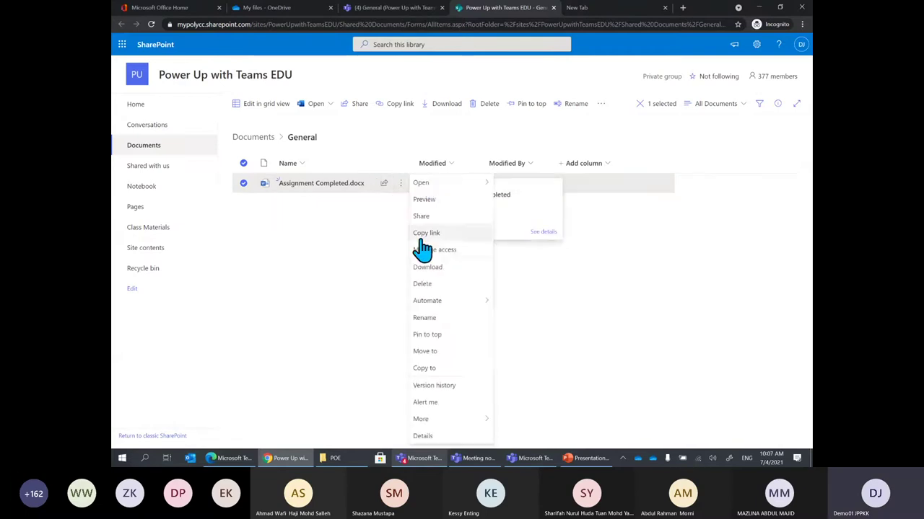
{"action": "left_click", "coordinate": [450, 253]}
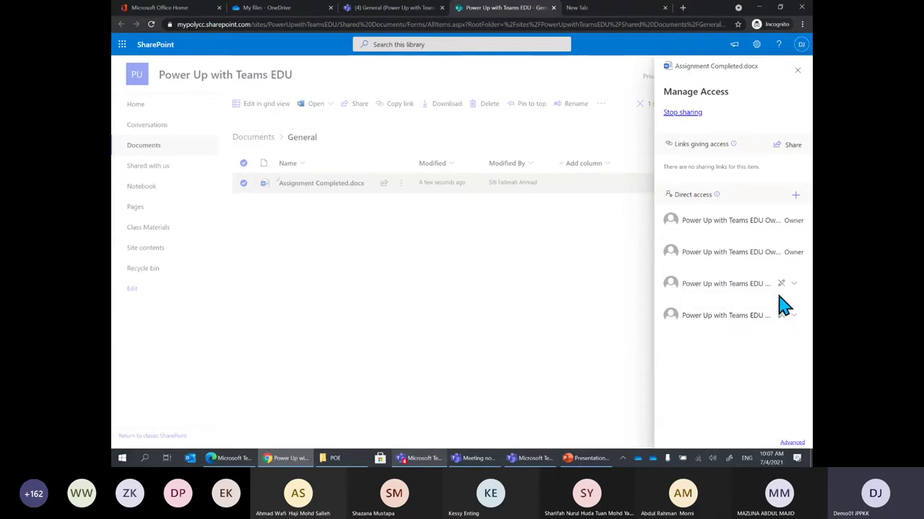
{"action": "left_click", "coordinate": [795, 196]}
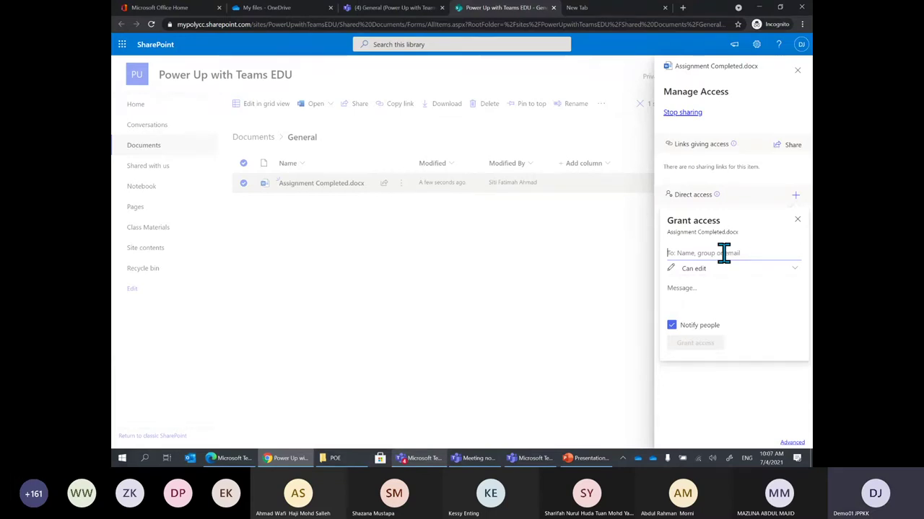
{"action": "type", "text": "ca"}
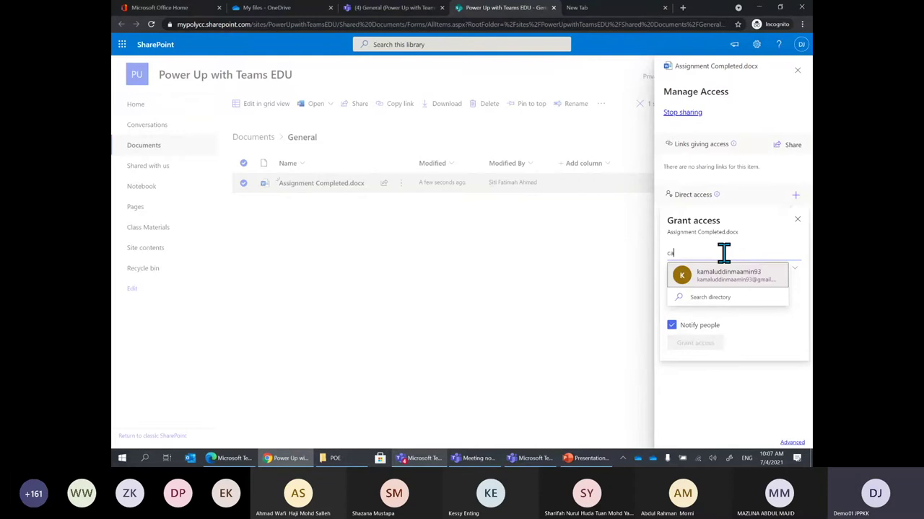
{"action": "key", "text": "BackSpace"}
{"action": "key", "text": "BackSpace"}
{"action": "type", "text": "kes"}
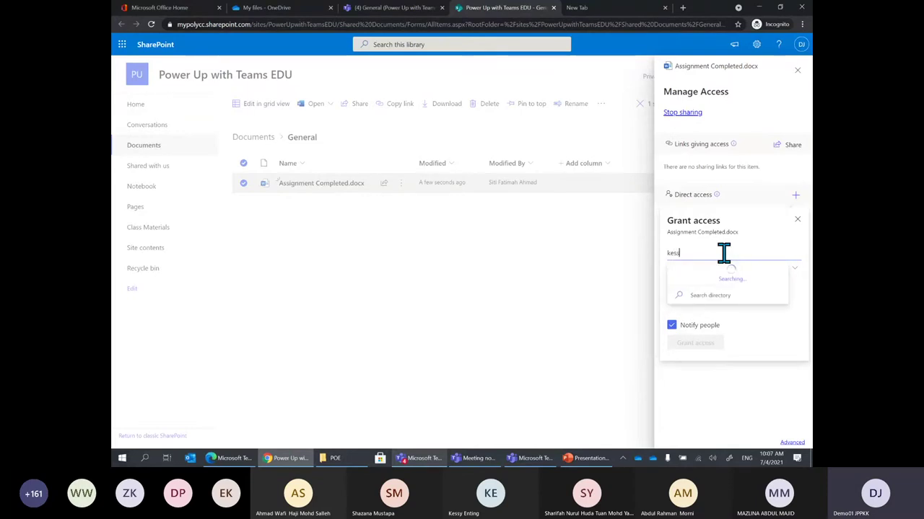
{"action": "type", "text": "sy"}
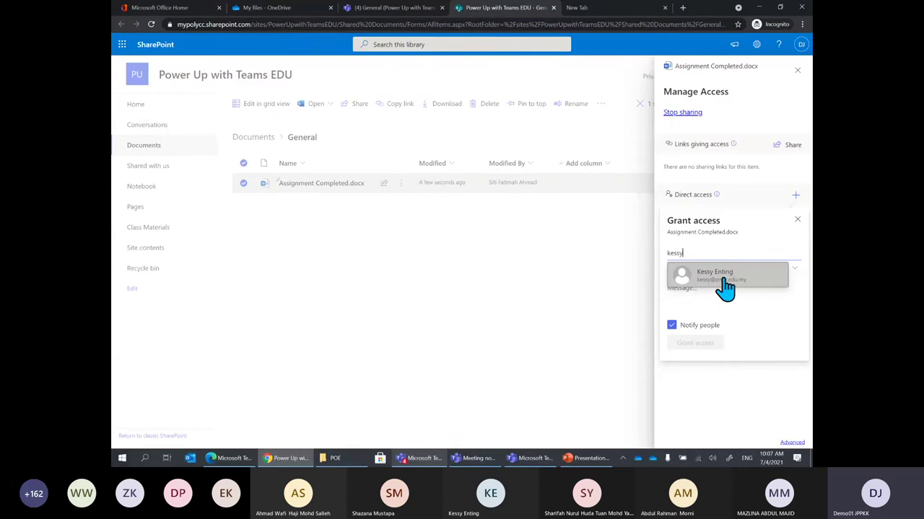
{"action": "left_click", "coordinate": [722, 280]}
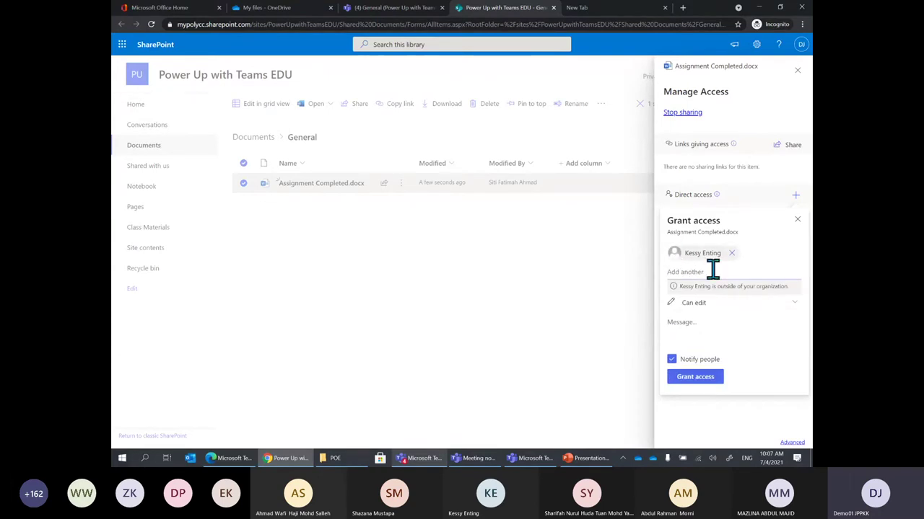
{"action": "left_click", "coordinate": [794, 313]}
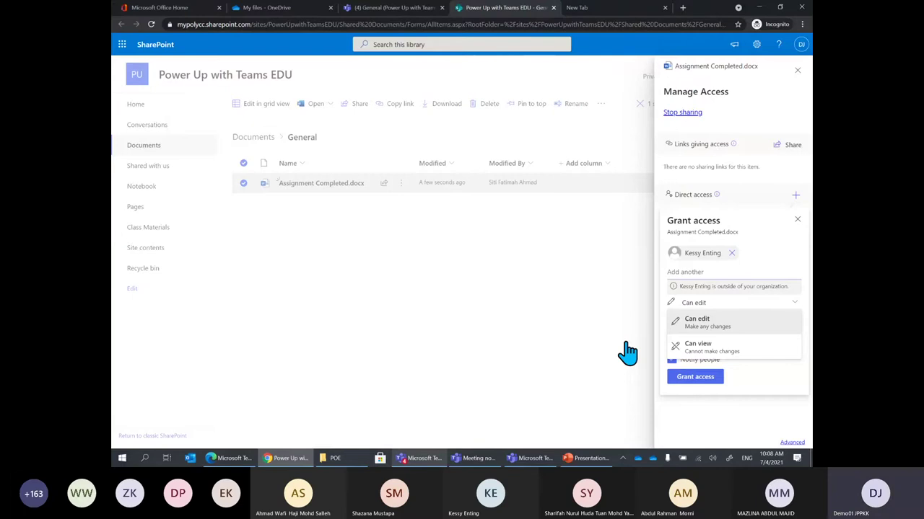
{"action": "left_click", "coordinate": [672, 185]}
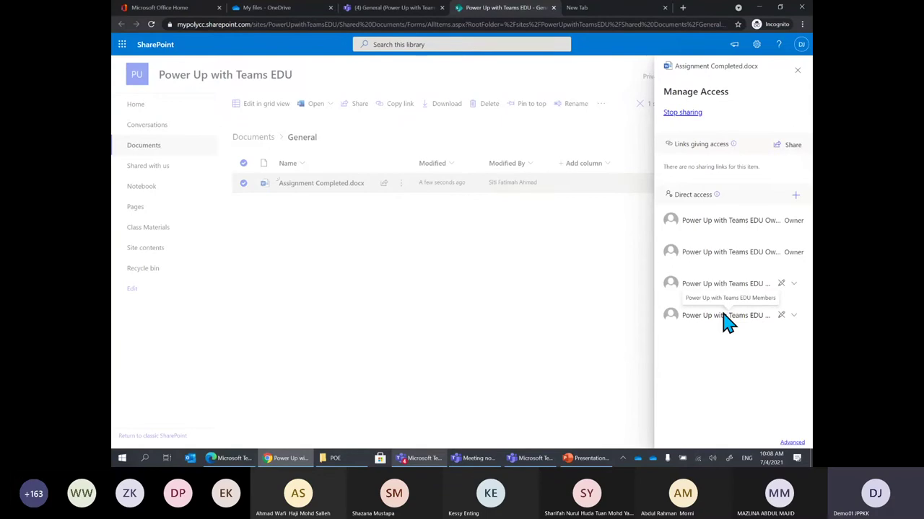
Switch to the OneDrive My files tab, after a brief look at the Teams General files
{"action": "left_click", "coordinate": [303, 8]}
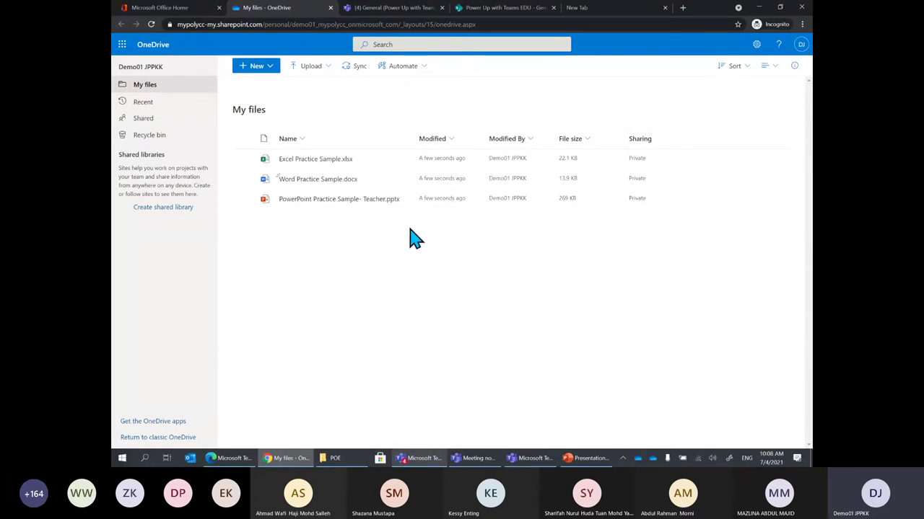
{"action": "left_click", "coordinate": [395, 8]}
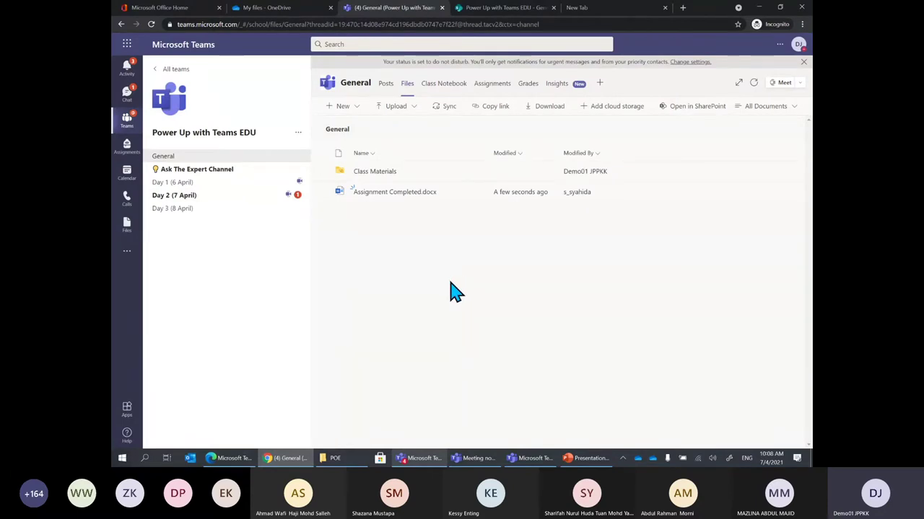
{"action": "left_click", "coordinate": [288, 9]}
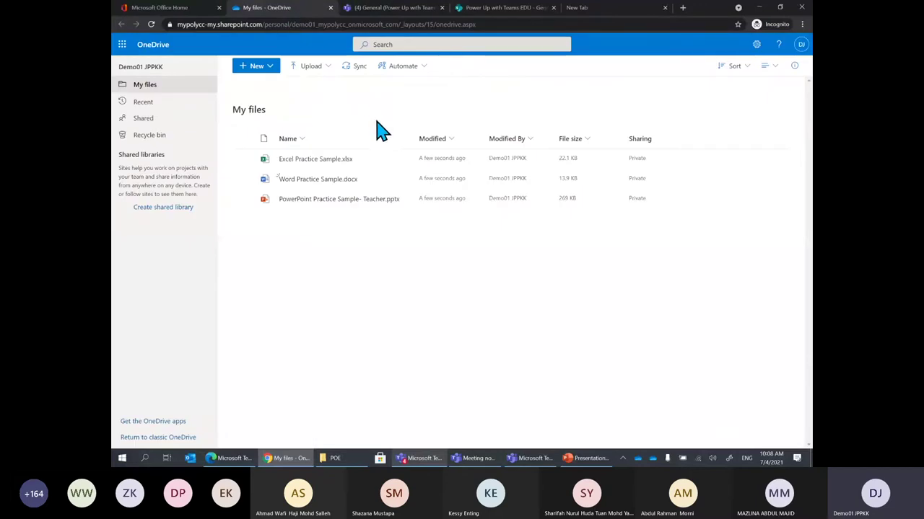
{"action": "mouse_move", "coordinate": [383, 183]}
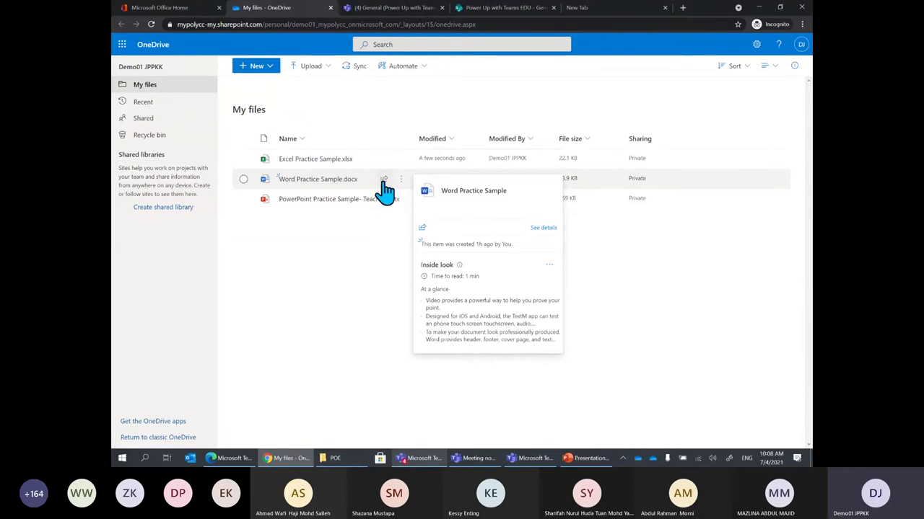
{"action": "left_click", "coordinate": [385, 180]}
{"action": "left_click", "coordinate": [320, 270]}
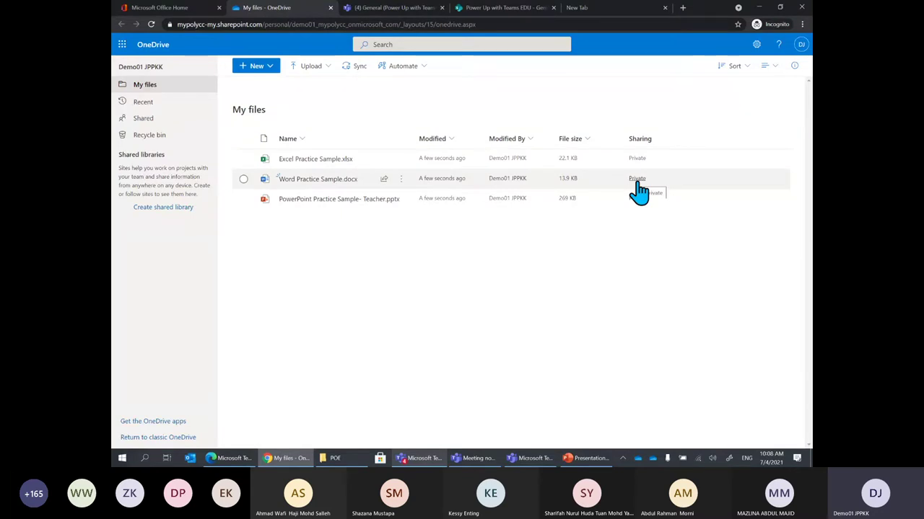
{"action": "left_click_drag", "start_coordinate": [635, 190], "coordinate": [632, 189]}
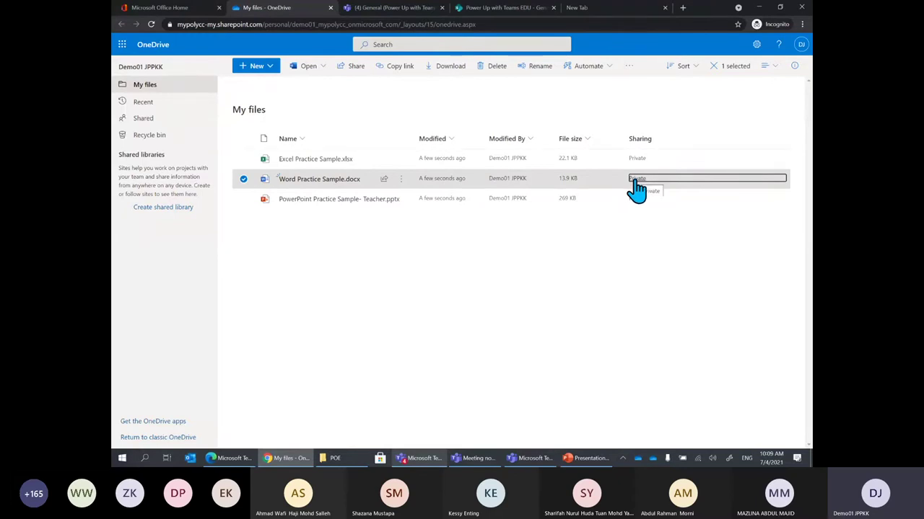
{"action": "left_click", "coordinate": [636, 180]}
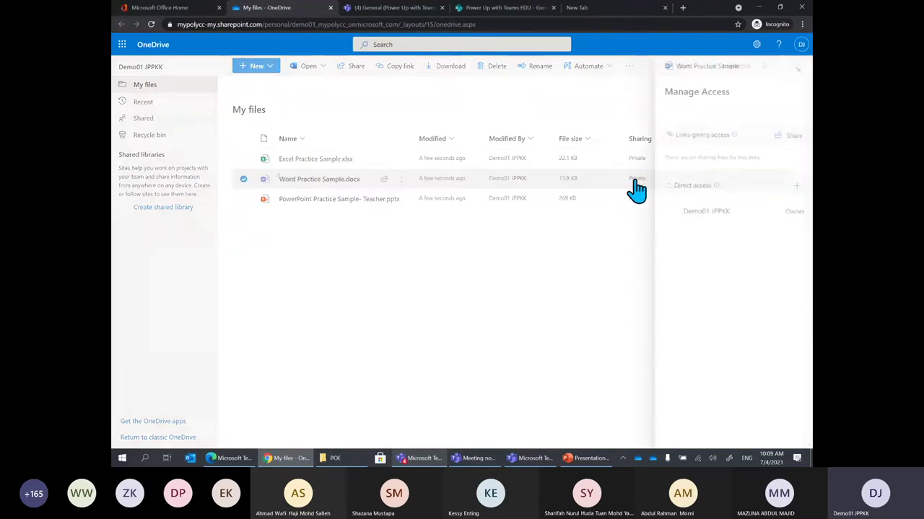
{"action": "left_click", "coordinate": [793, 186]}
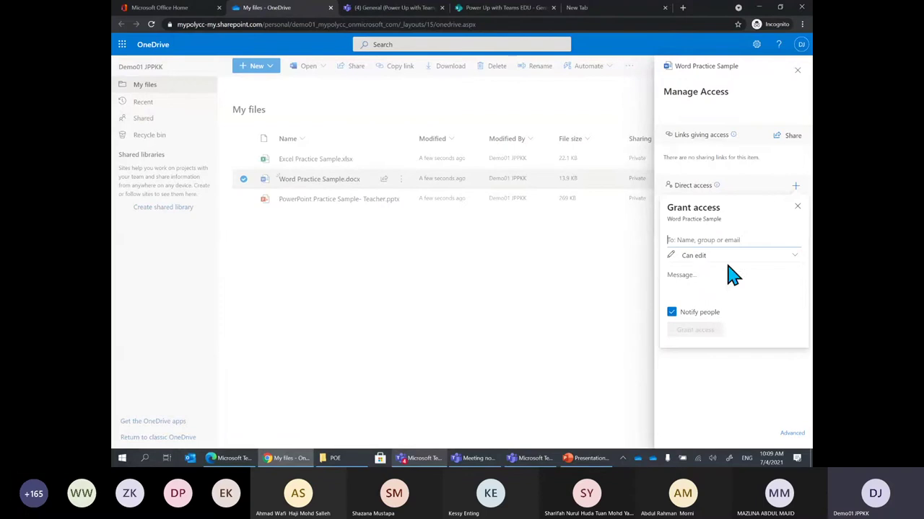
{"action": "left_click", "coordinate": [702, 260]}
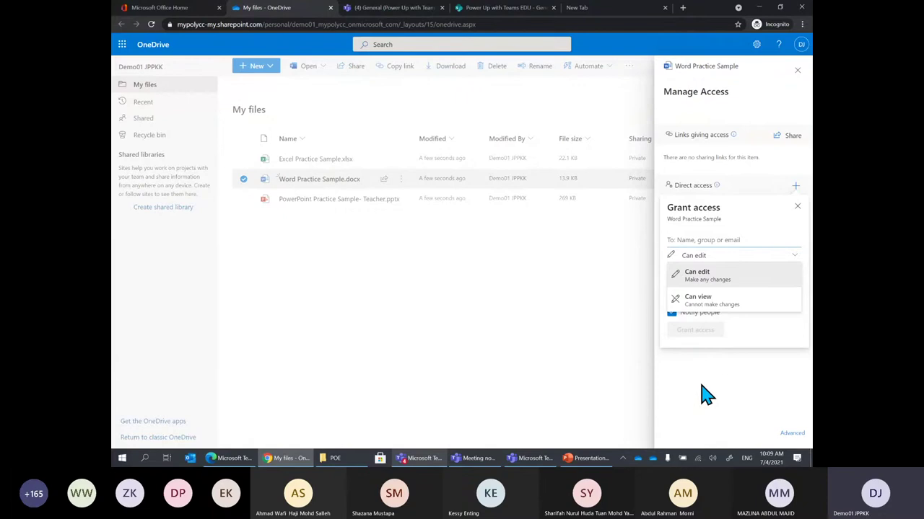
{"action": "left_click", "coordinate": [588, 372]}
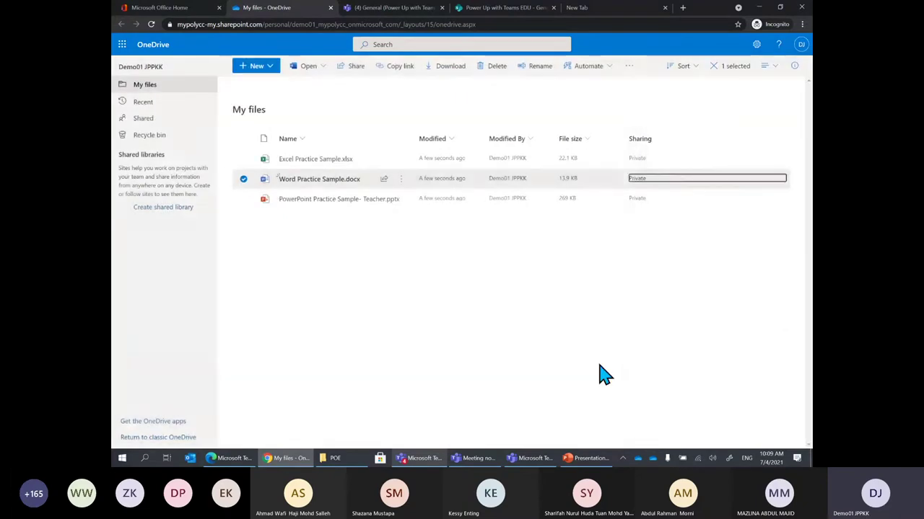
{"action": "left_click", "coordinate": [453, 296]}
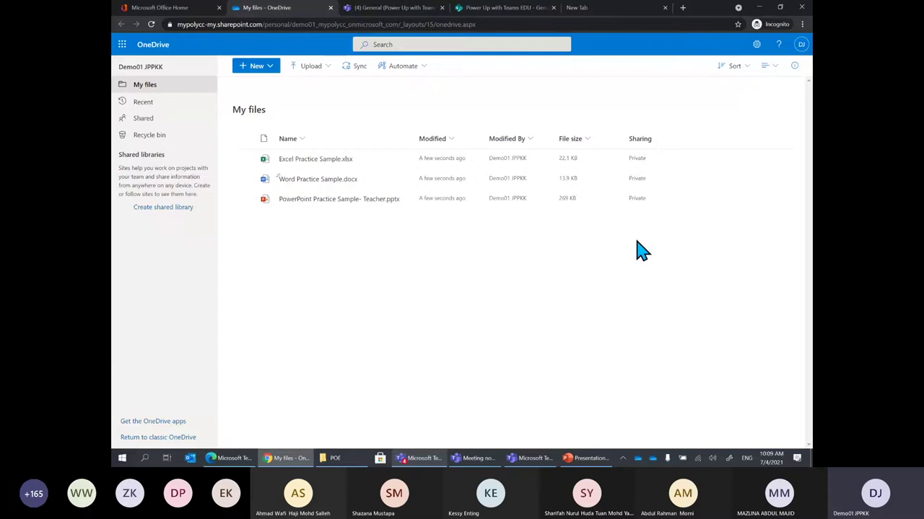
Give the second demo account edit access to Word Practice Sample.docx, with notification
{"action": "mouse_move", "coordinate": [310, 190]}
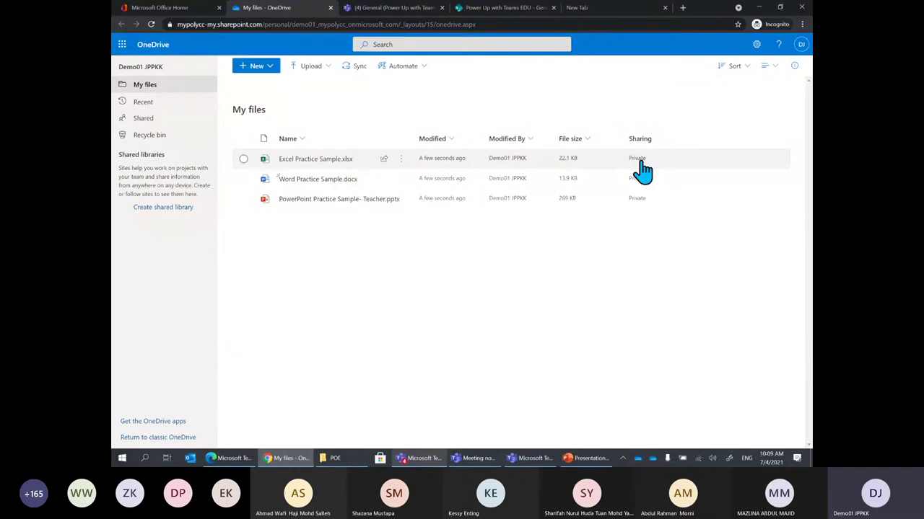
{"action": "left_click", "coordinate": [637, 180]}
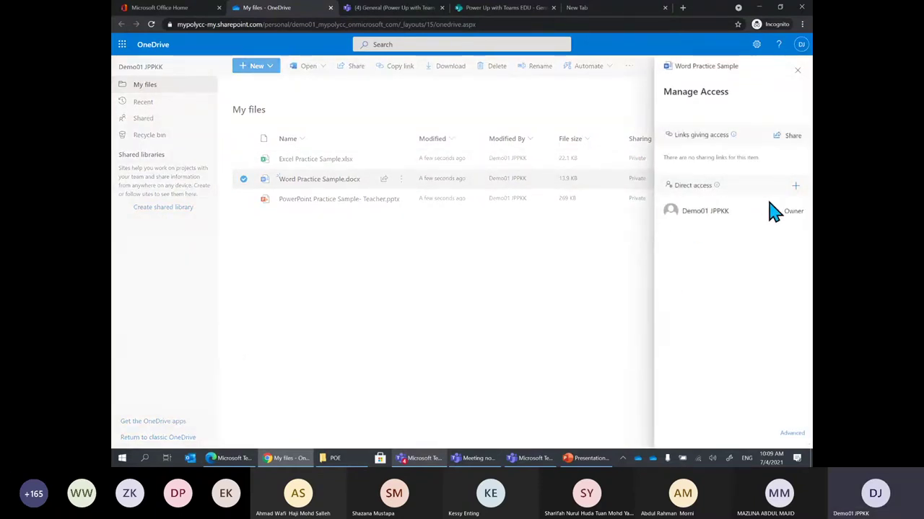
{"action": "left_click", "coordinate": [796, 187]}
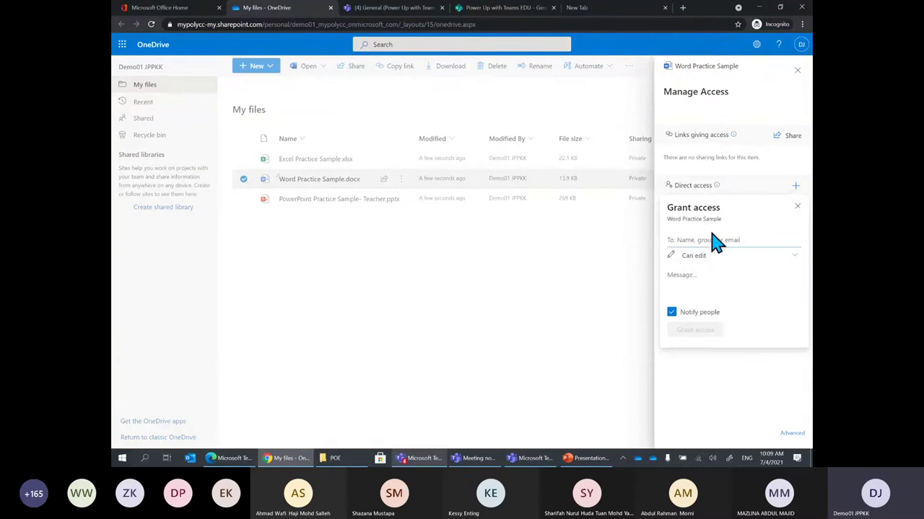
{"action": "type", "text": "demo"}
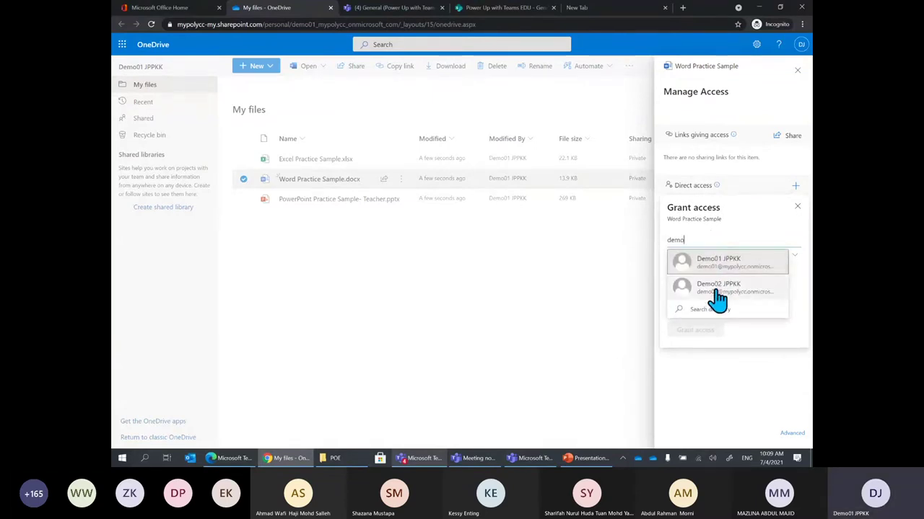
{"action": "left_click", "coordinate": [720, 289]}
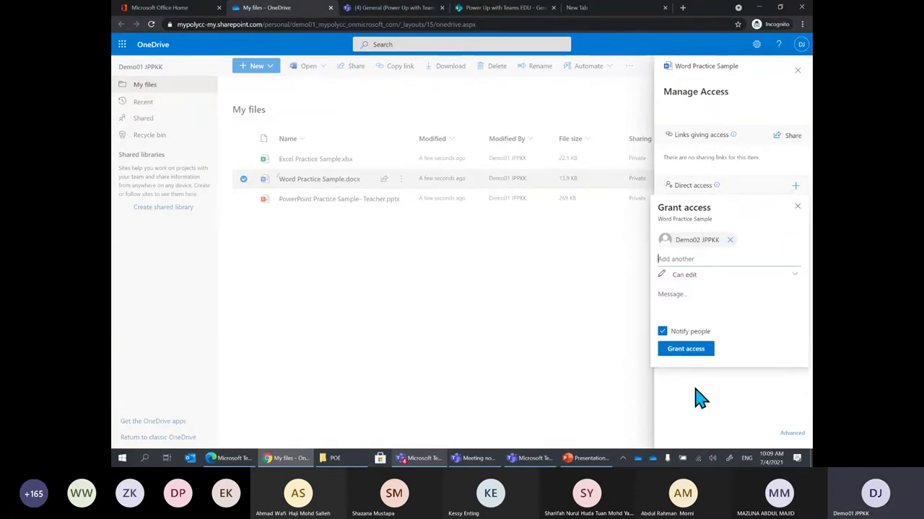
{"action": "left_click", "coordinate": [692, 349]}
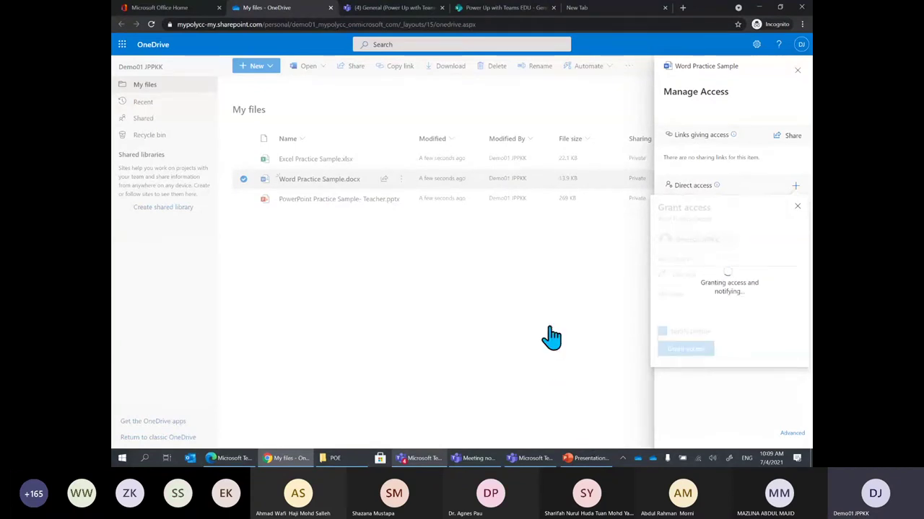
{"action": "left_click", "coordinate": [582, 377]}
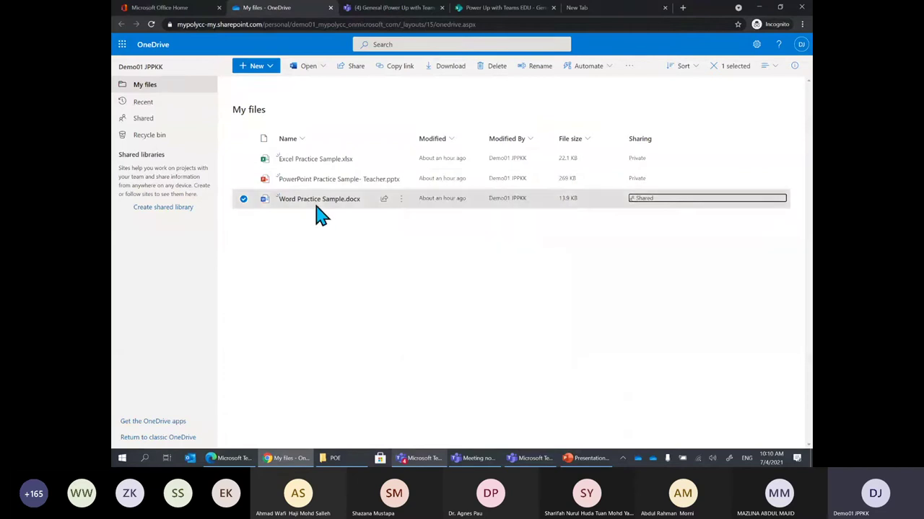
Open Word Practice Sample.docx's access settings and review the shared user's permissions without changes
{"action": "left_click", "coordinate": [350, 280]}
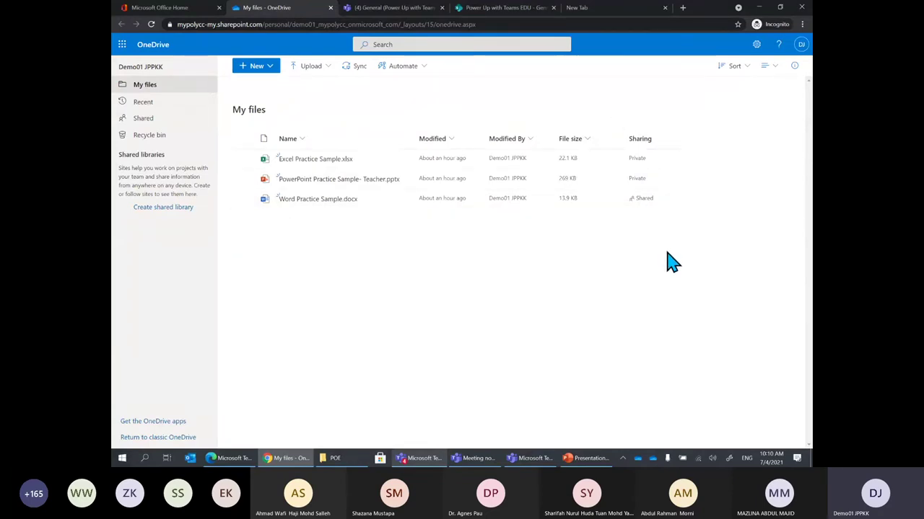
{"action": "left_click", "coordinate": [643, 200]}
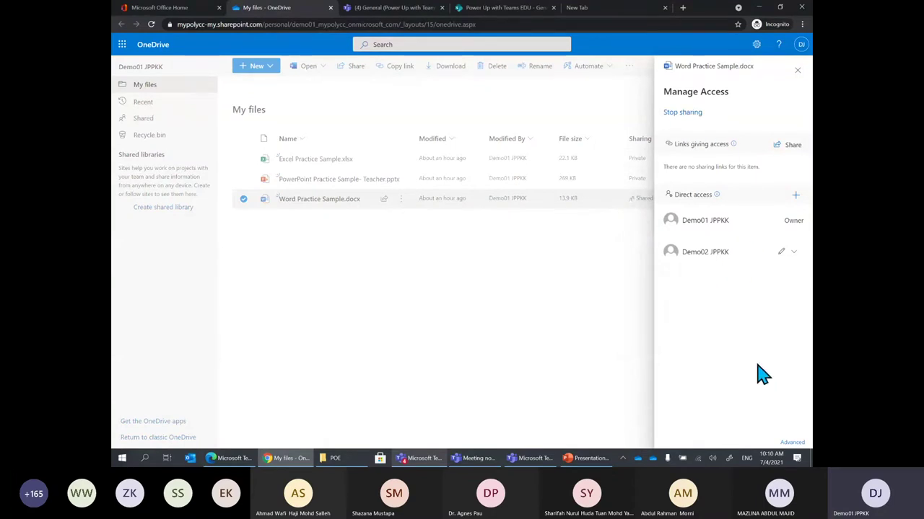
{"action": "left_click", "coordinate": [791, 254]}
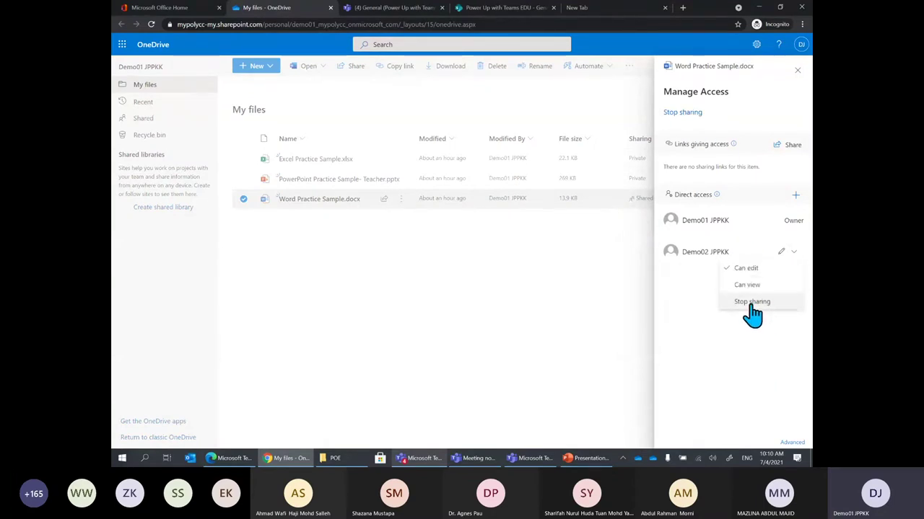
{"action": "left_click", "coordinate": [694, 330]}
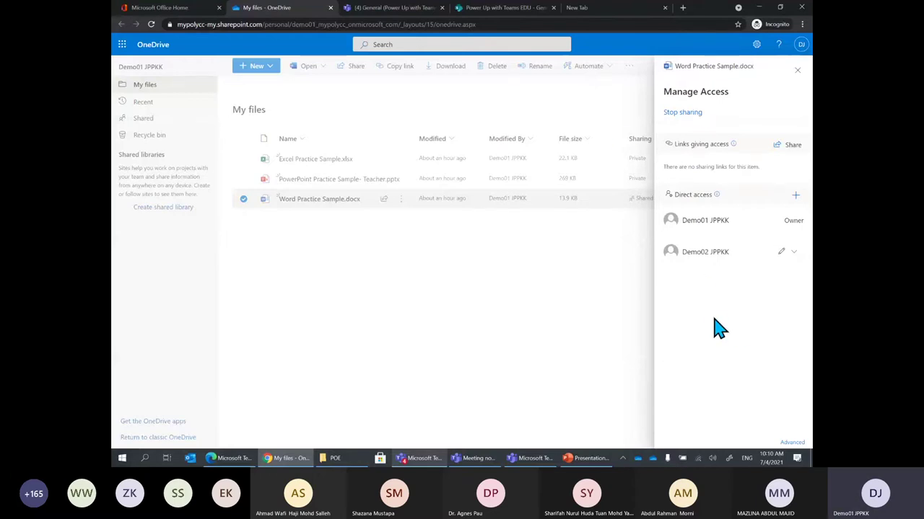
Stop sharing the Word file, confirm, and refresh OneDrive so it shows Private
{"action": "left_click", "coordinate": [687, 113]}
{"action": "left_click", "coordinate": [512, 280]}
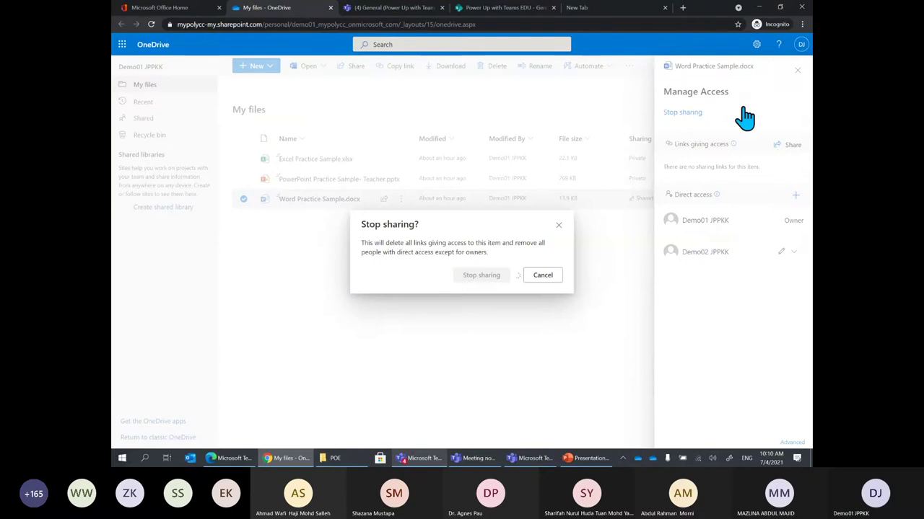
{"action": "left_click", "coordinate": [795, 75]}
{"action": "left_click", "coordinate": [594, 285]}
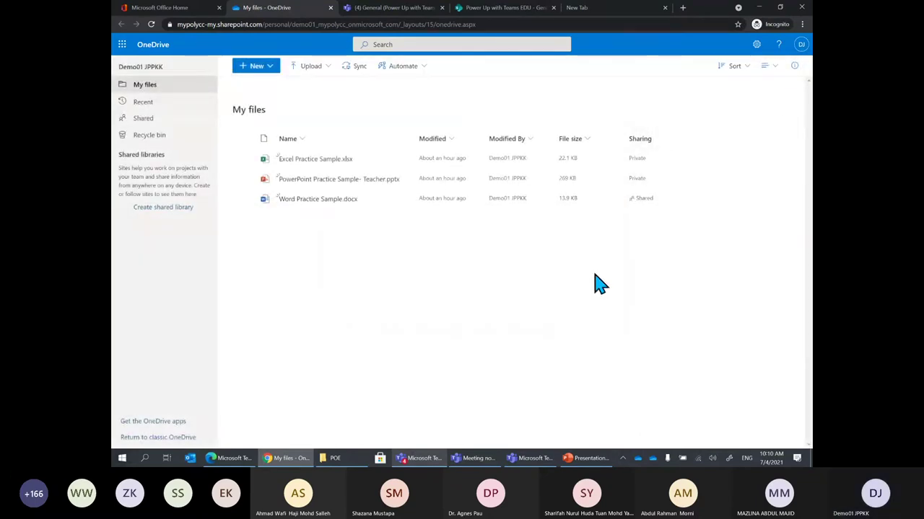
{"action": "left_click", "coordinate": [165, 44]}
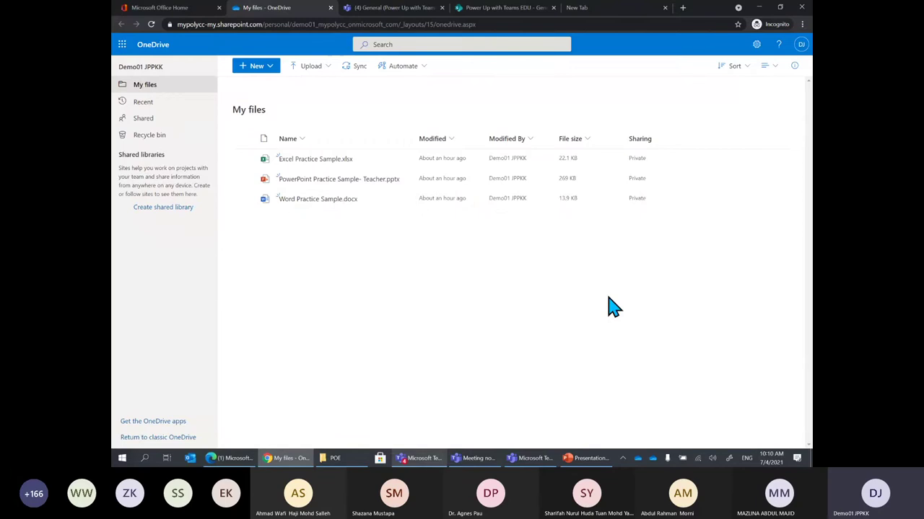
{"action": "left_click", "coordinate": [508, 9]}
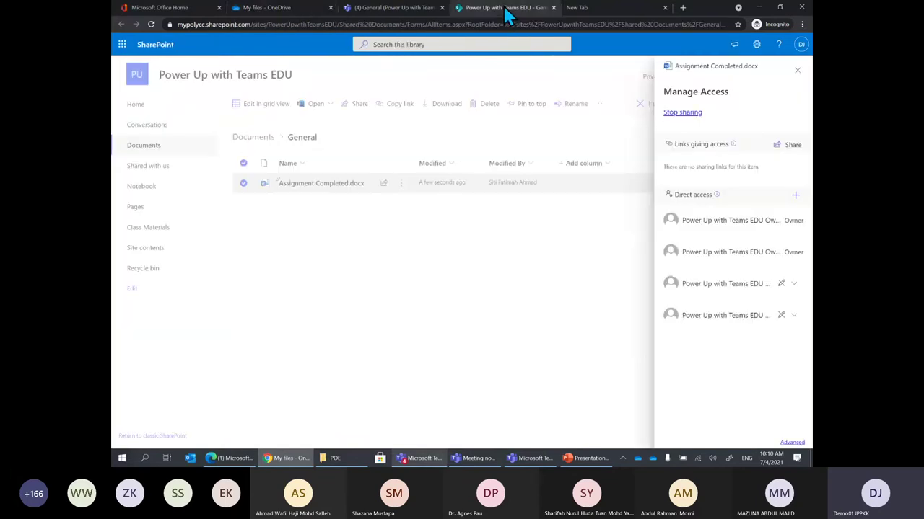
{"action": "left_click", "coordinate": [393, 8]}
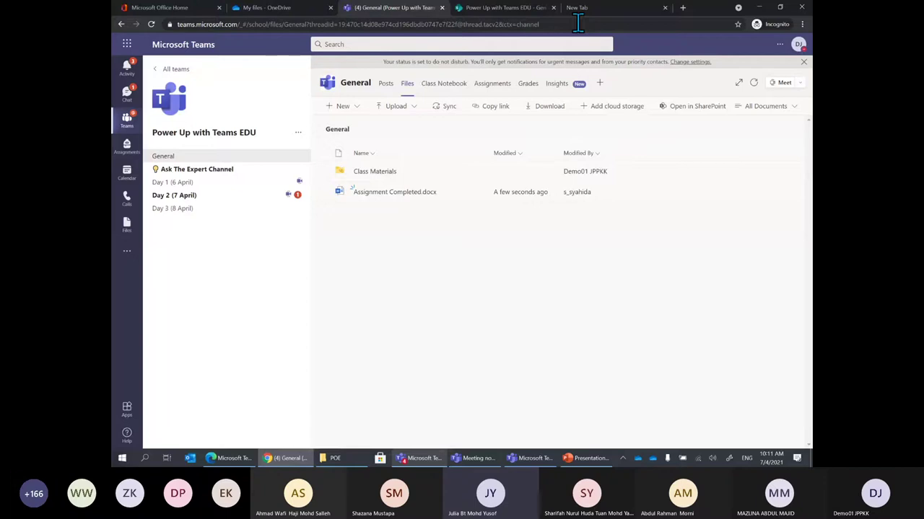
{"action": "left_click", "coordinate": [313, 7]}
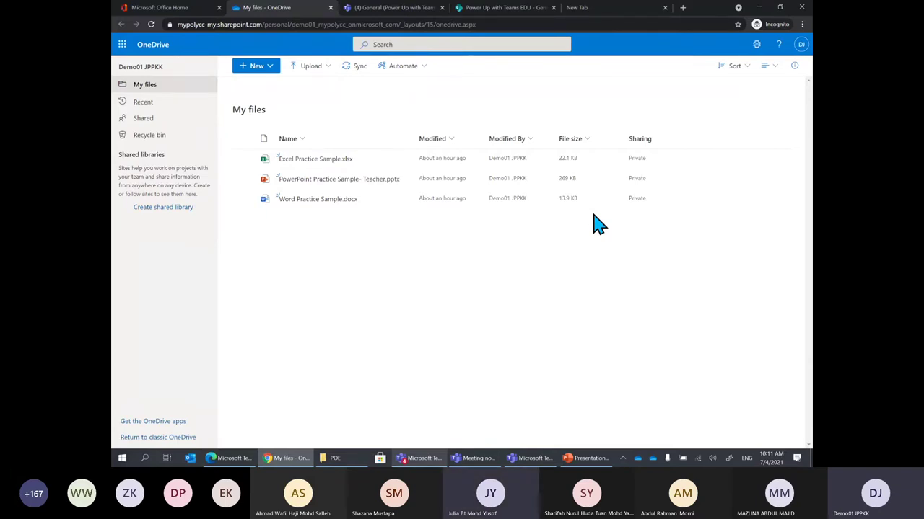
Check the Office 365 app list, return to OneDrive, then minimize Chrome to reveal slide 33
{"action": "left_click", "coordinate": [141, 10]}
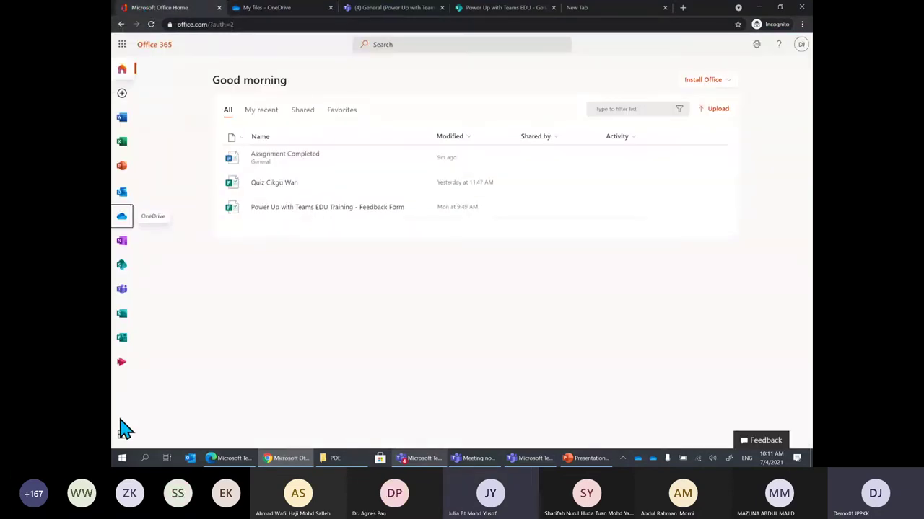
{"action": "left_click", "coordinate": [122, 434]}
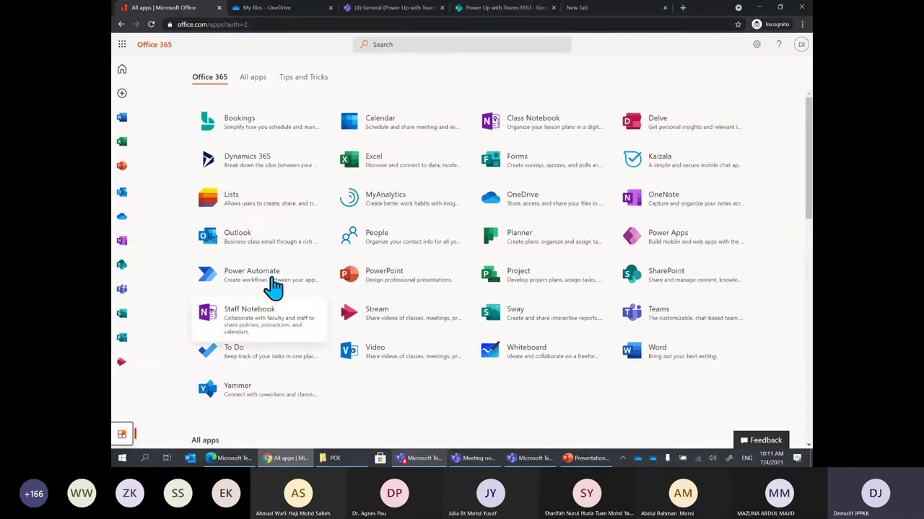
{"action": "left_click", "coordinate": [298, 10]}
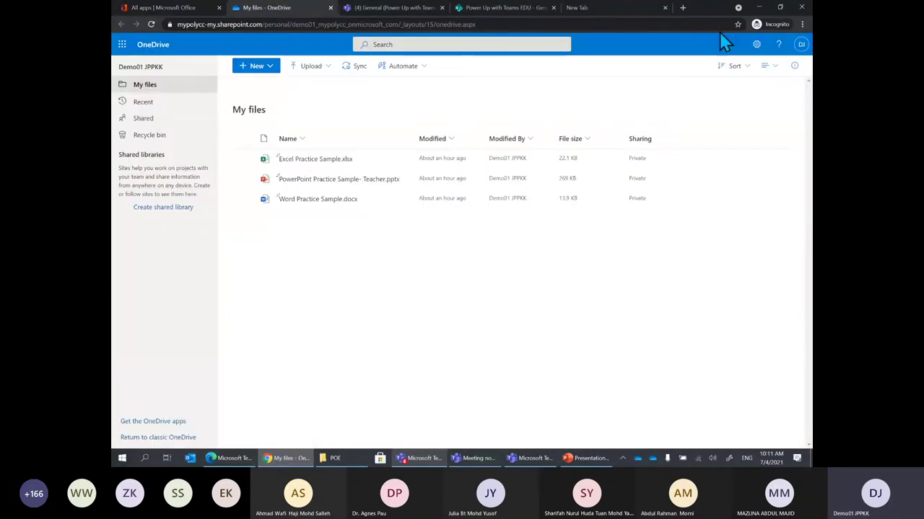
{"action": "left_click", "coordinate": [759, 8]}
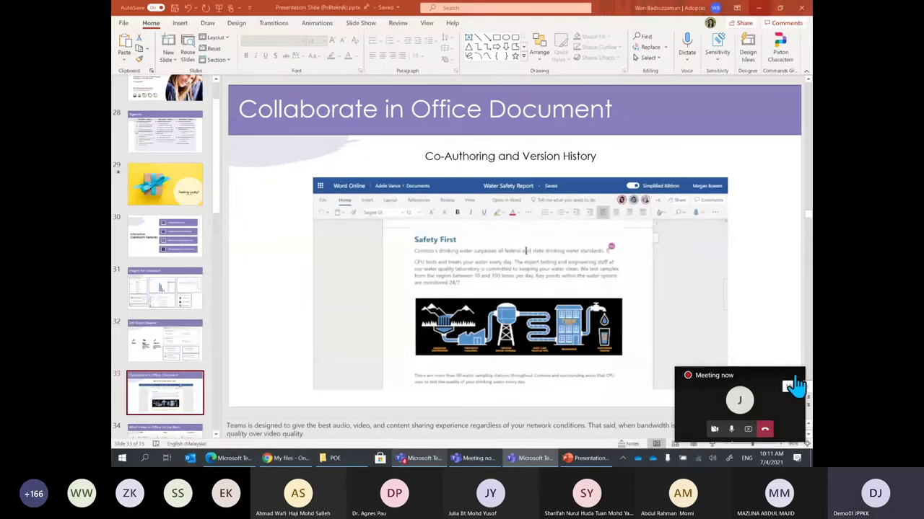
Hide the meeting mini window and start the slide show on slide 33
{"action": "left_click", "coordinate": [794, 377]}
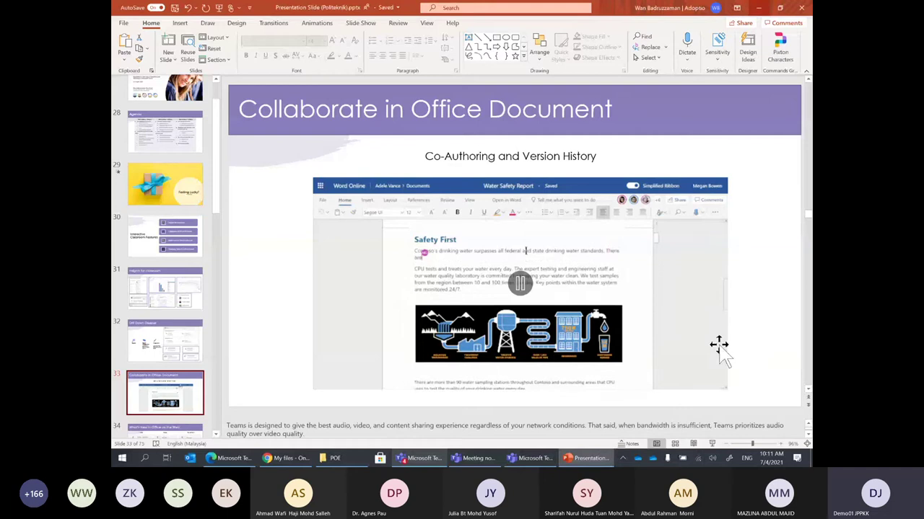
{"action": "left_click", "coordinate": [712, 445]}
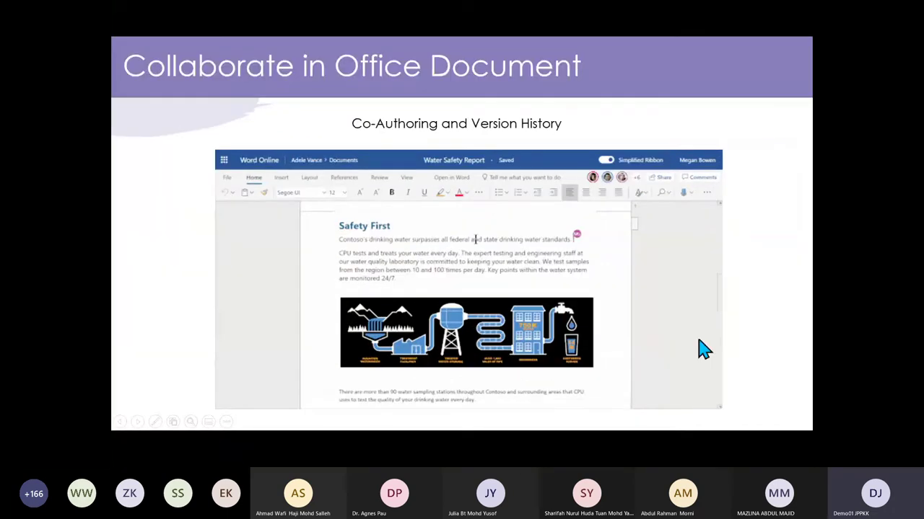
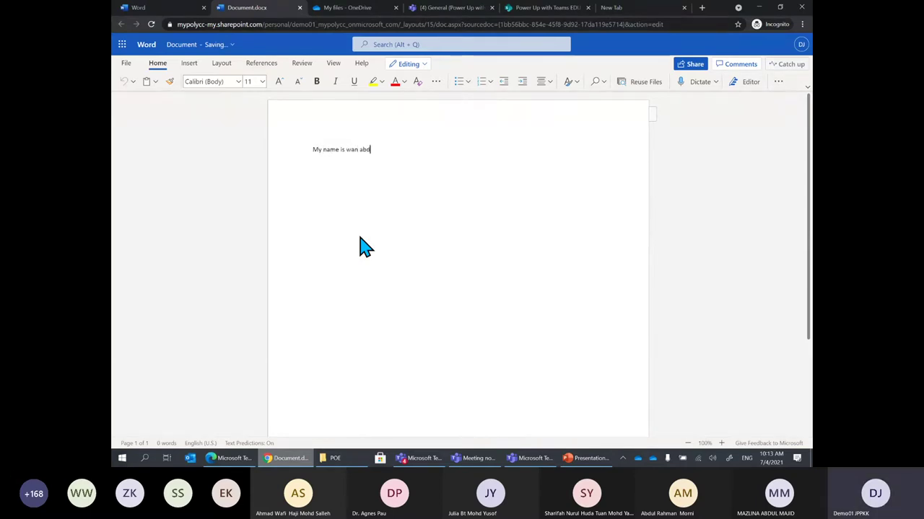
Type a sentence giving the author's name and 'I like to eat vegetables', then start a new paragraph
{"action": "key", "text": "BackSpace"}
{"action": "key", "text": "BackSpace"}
{"action": "key", "text": "BackSpace"}
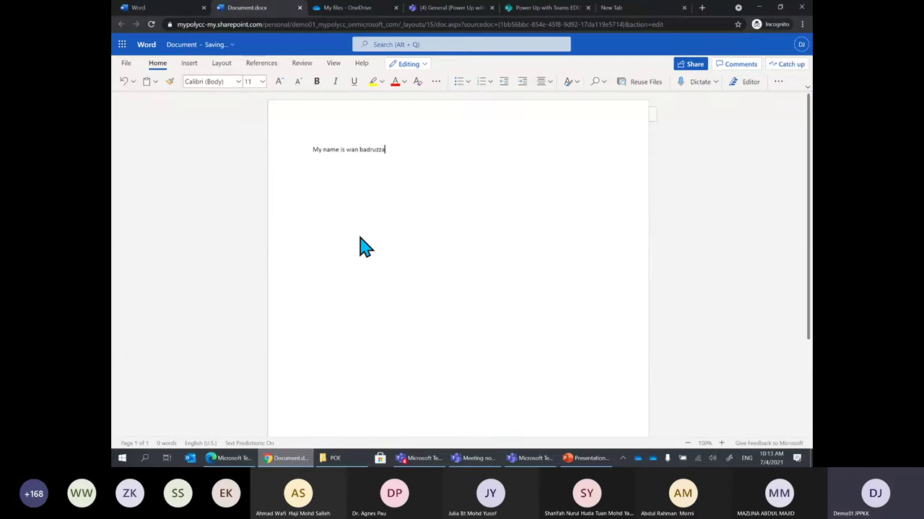
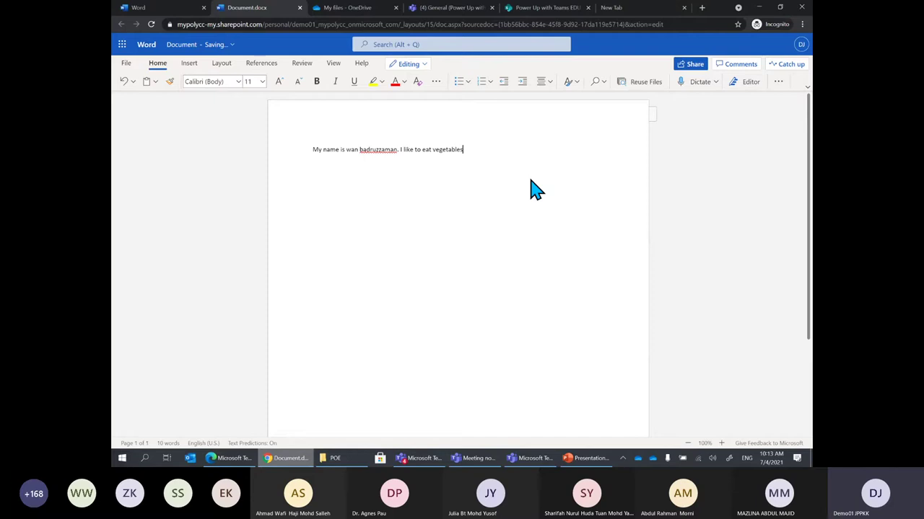
{"action": "key", "text": "Return"}
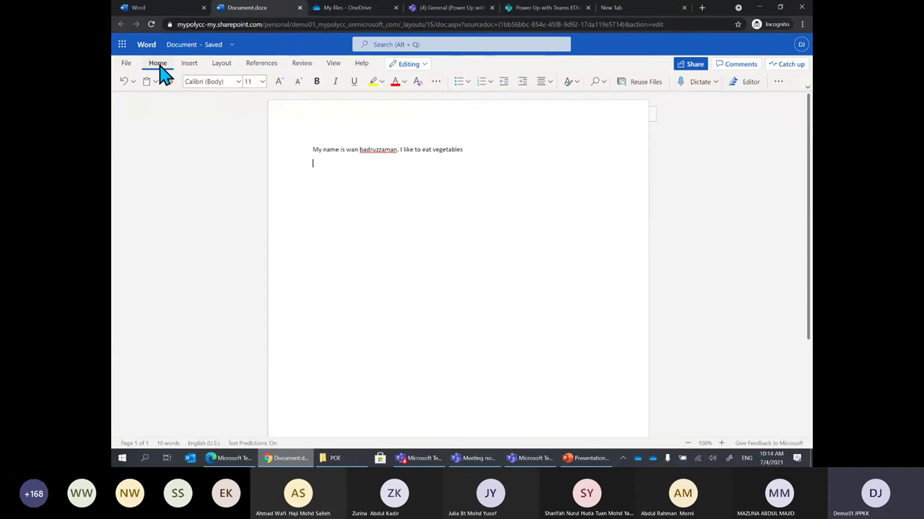
Turn on Dictate with microphone access and dictate the name plus liking vegetables, apples and carrot
{"action": "left_click", "coordinate": [694, 84]}
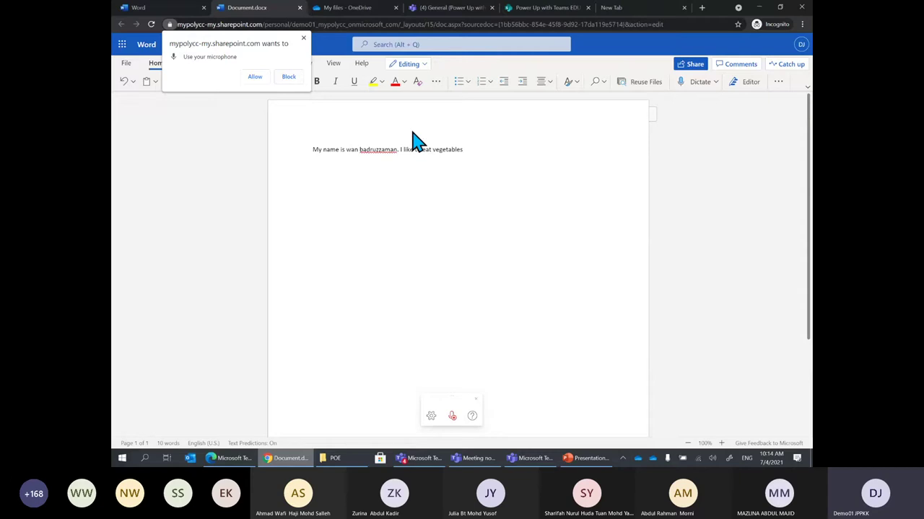
{"action": "left_click", "coordinate": [255, 78]}
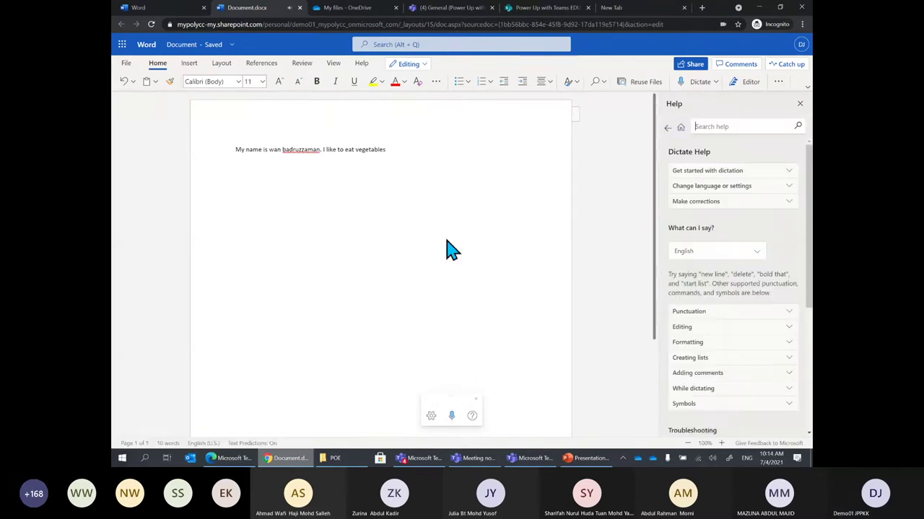
{"action": "left_click", "coordinate": [799, 103]}
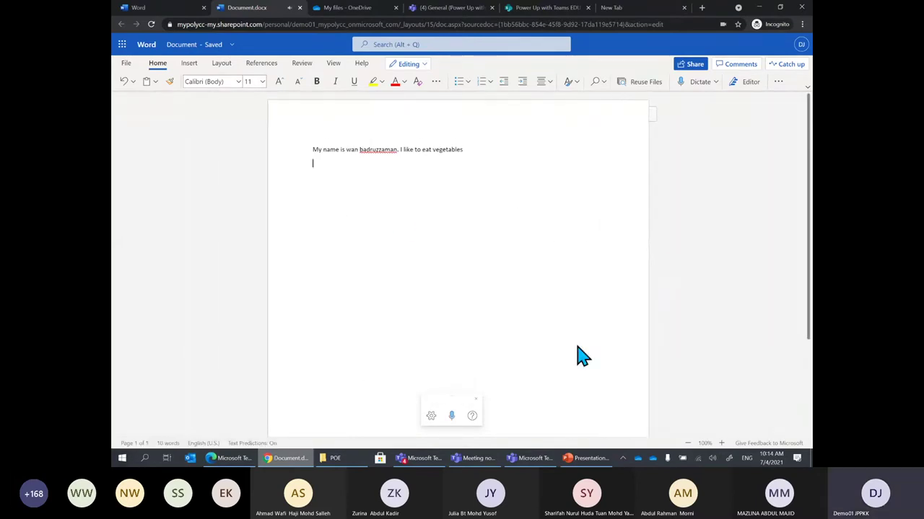
{"action": "left_click", "coordinate": [450, 418]}
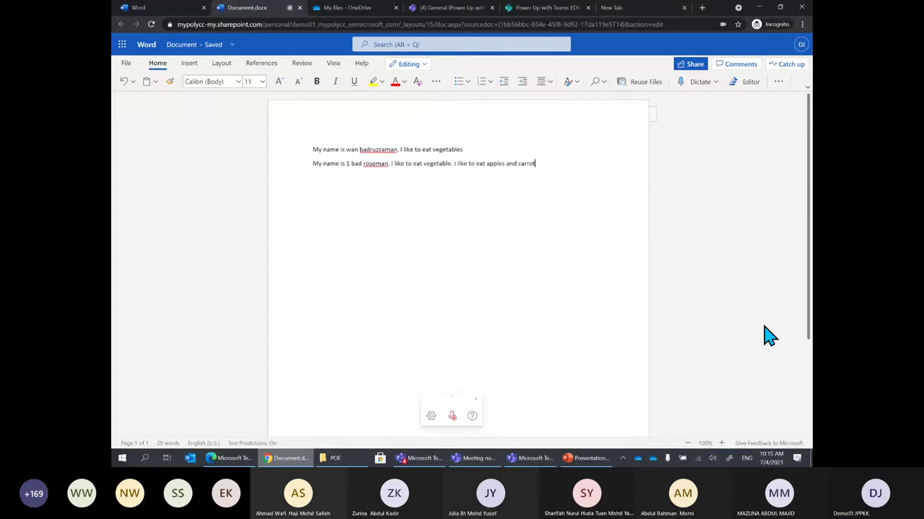
{"action": "left_click", "coordinate": [451, 415]}
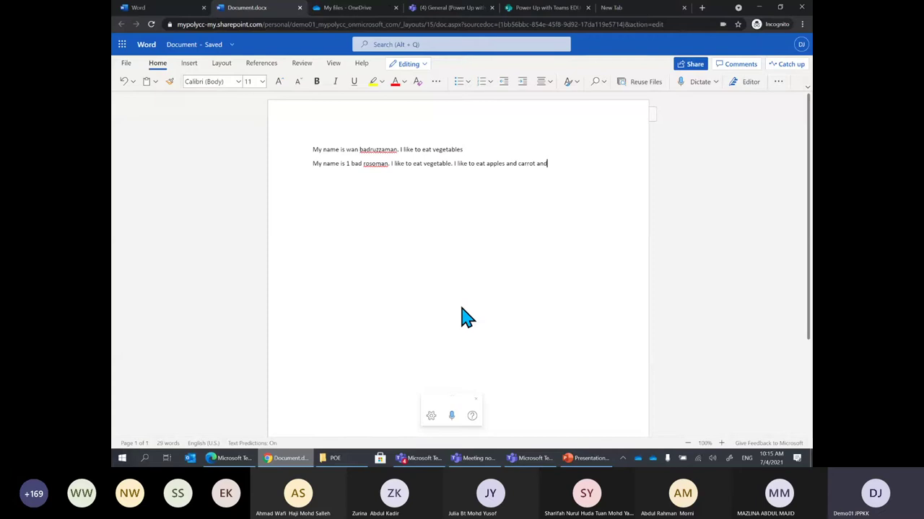
{"action": "left_click", "coordinate": [432, 421]}
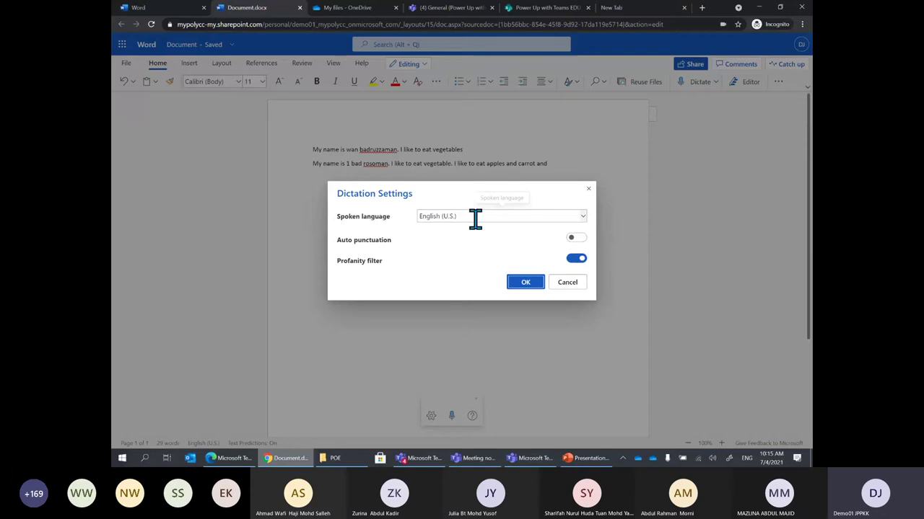
{"action": "left_click", "coordinate": [583, 217]}
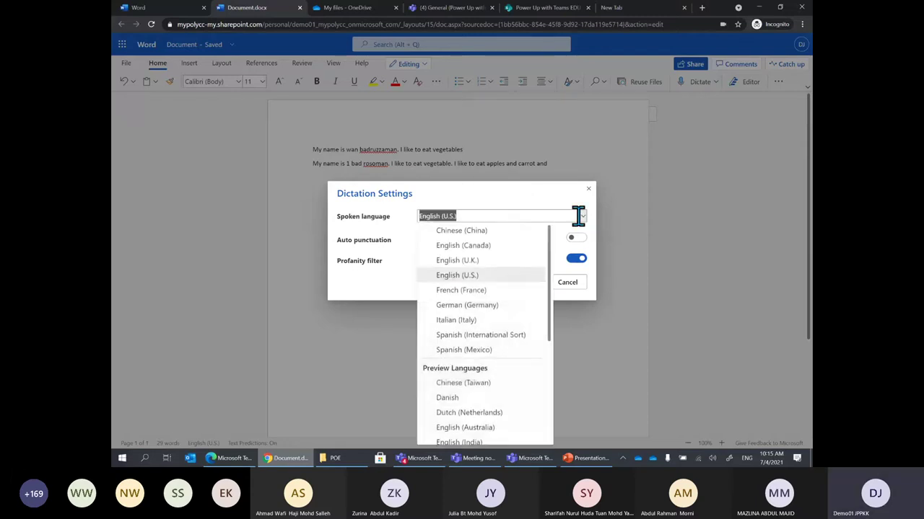
{"action": "scroll", "coordinate": [552, 261], "scroll_direction": "down", "scroll_amount": 2}
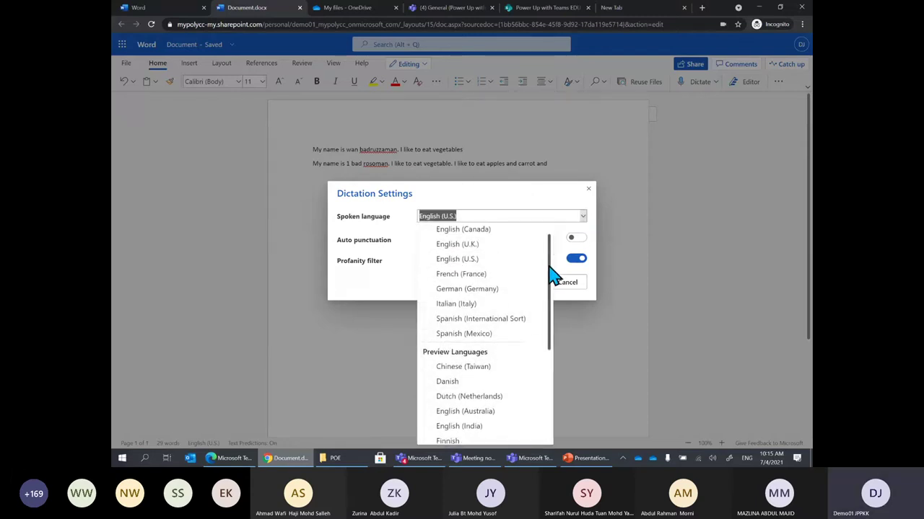
{"action": "scroll", "coordinate": [551, 261], "scroll_direction": "up", "scroll_amount": 2}
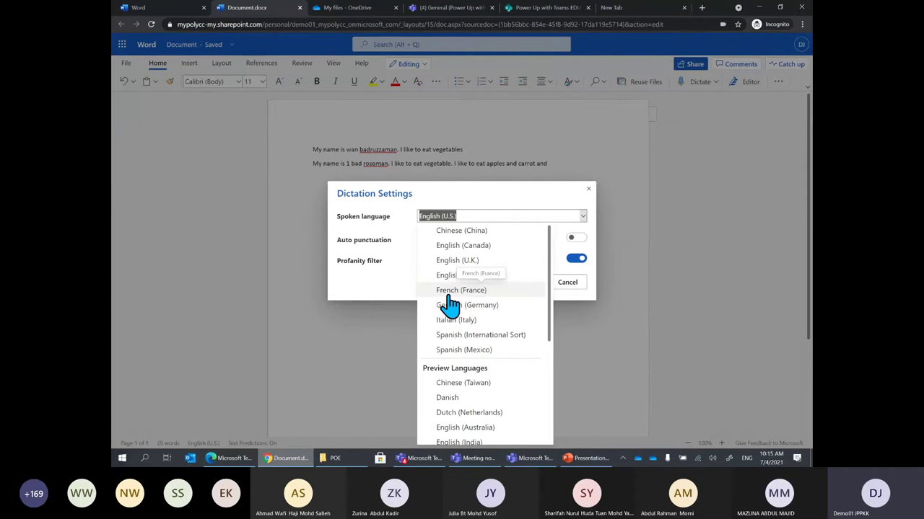
{"action": "left_click_drag", "start_coordinate": [553, 320], "coordinate": [546, 437]}
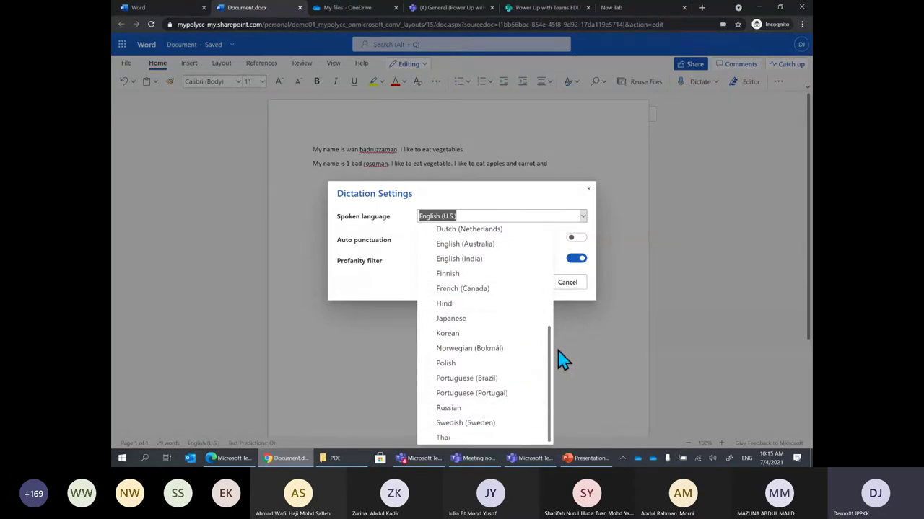
{"action": "left_click_drag", "start_coordinate": [551, 362], "coordinate": [559, 264]}
{"action": "left_click", "coordinate": [530, 196]}
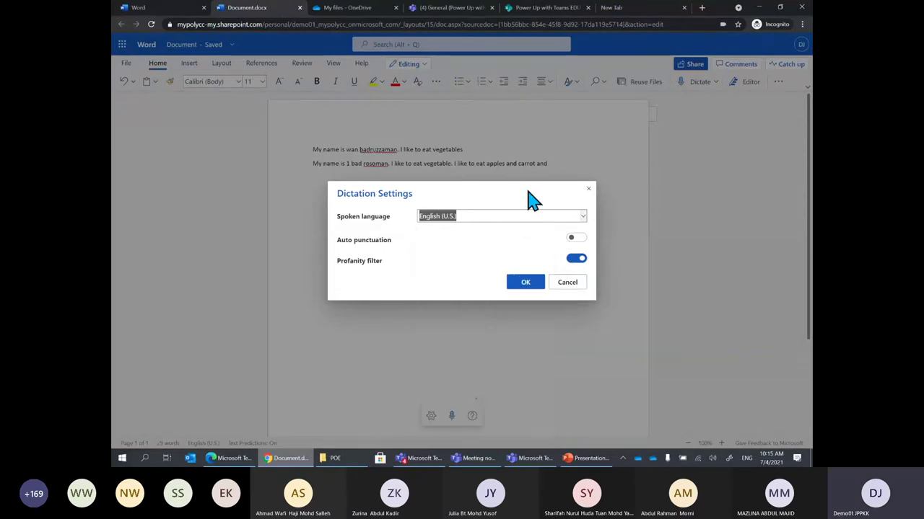
{"action": "left_click", "coordinate": [569, 283]}
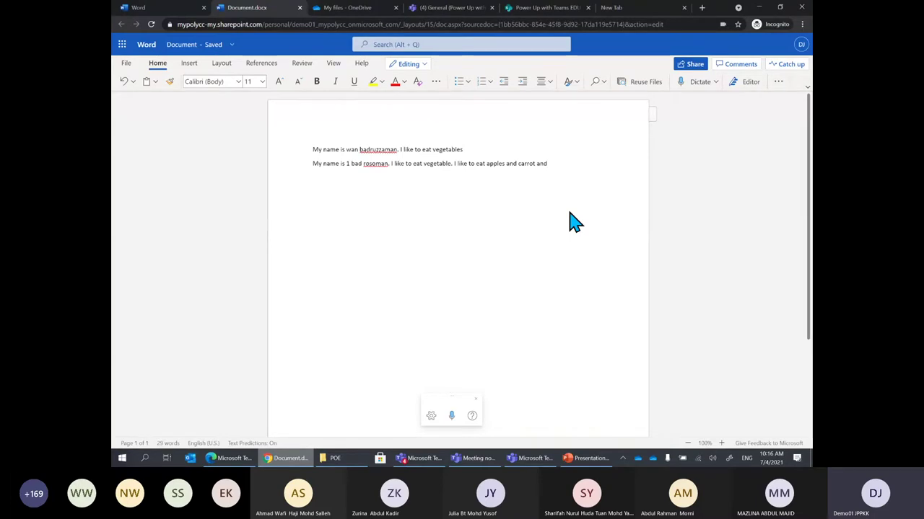
Restart dictation, open its help and expand 'Get started with dictation'
{"action": "left_click", "coordinate": [691, 84]}
{"action": "left_click", "coordinate": [689, 90]}
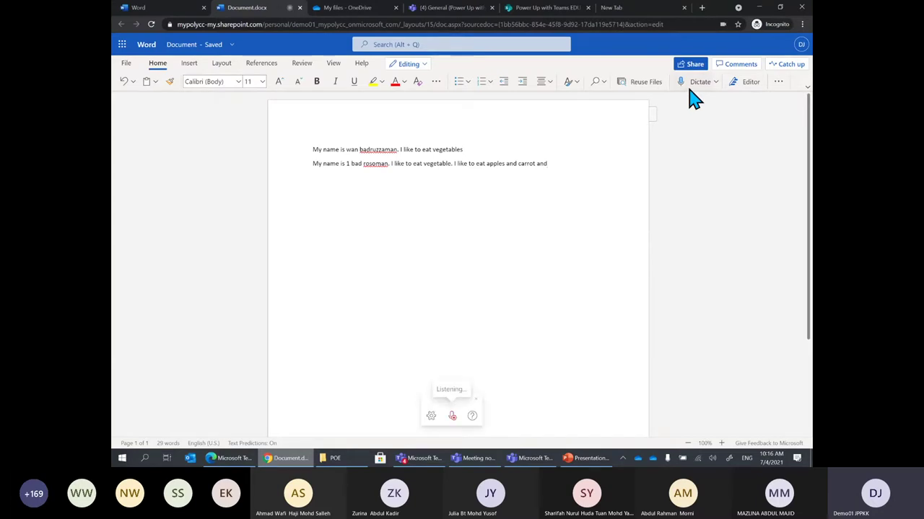
{"action": "left_click", "coordinate": [472, 416]}
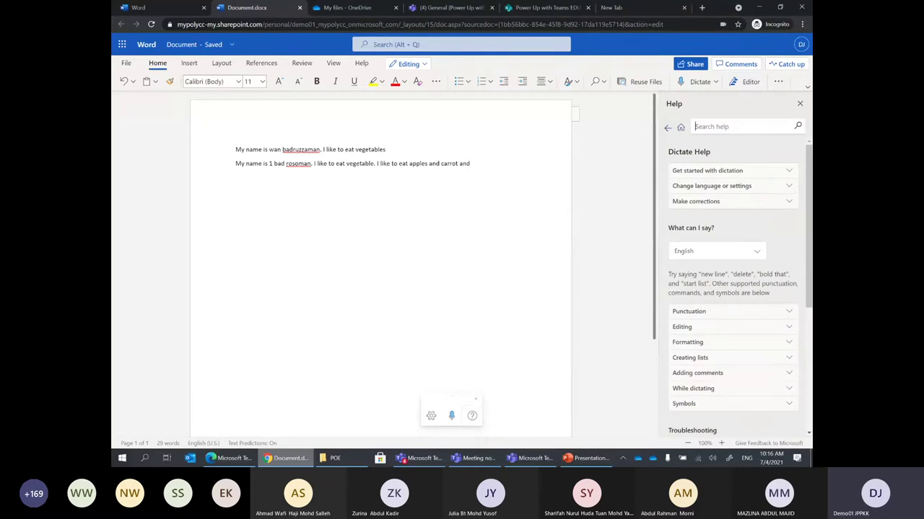
{"action": "scroll", "coordinate": [736, 288], "scroll_direction": "down", "scroll_amount": 1}
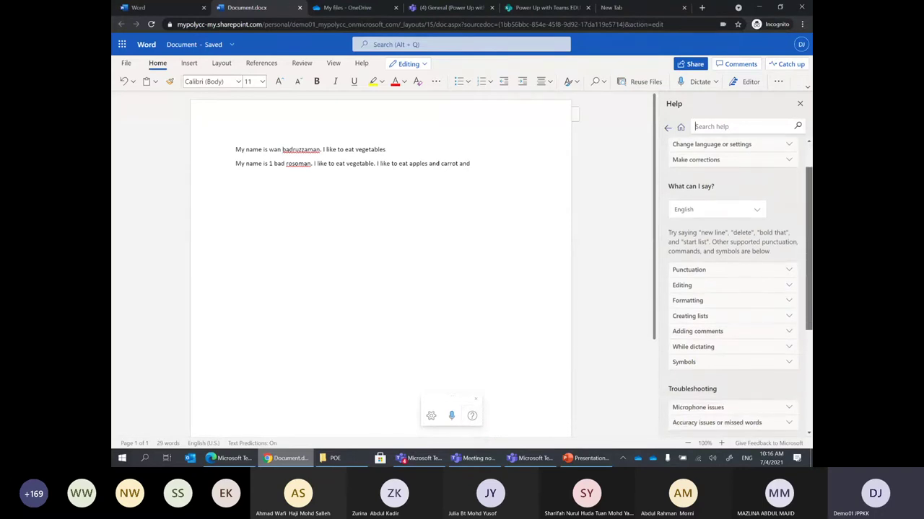
{"action": "scroll", "coordinate": [736, 288], "scroll_direction": "up", "scroll_amount": 1}
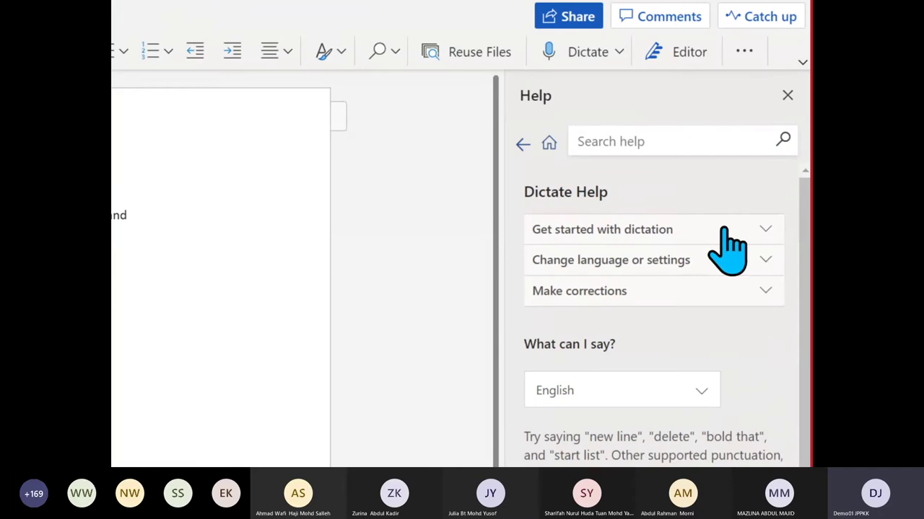
{"action": "left_click", "coordinate": [644, 233]}
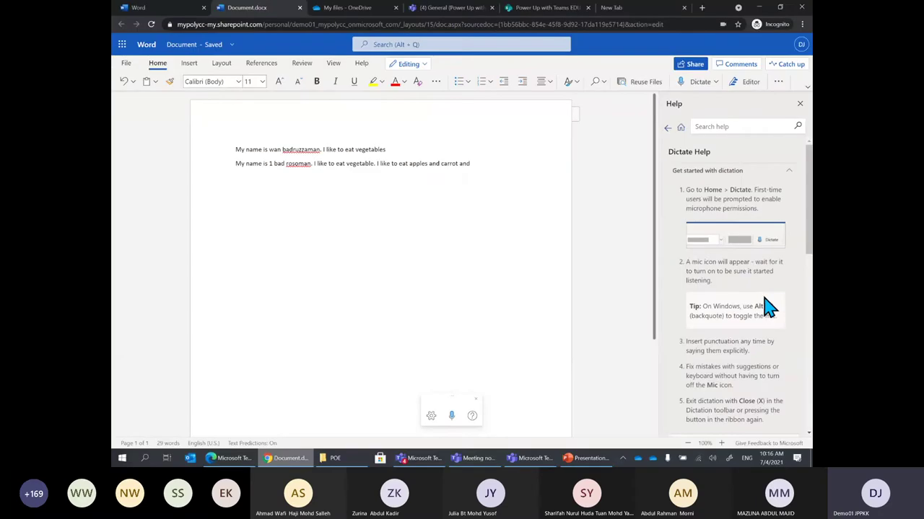
Expand the 'Make corrections' help section and read through it
{"action": "scroll", "coordinate": [765, 333], "scroll_direction": "down", "scroll_amount": 3}
{"action": "scroll", "coordinate": [769, 311], "scroll_direction": "down", "scroll_amount": 1}
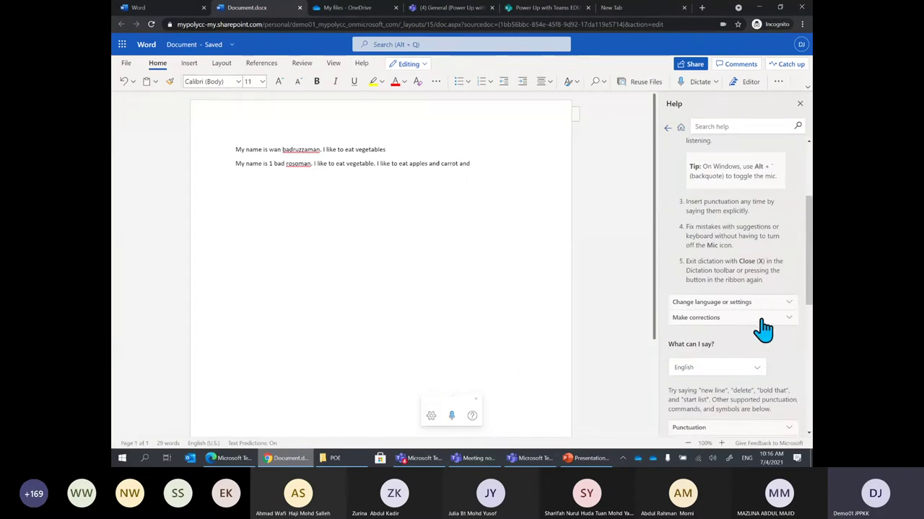
{"action": "left_click", "coordinate": [767, 319]}
{"action": "scroll", "coordinate": [766, 328], "scroll_direction": "down", "scroll_amount": 4}
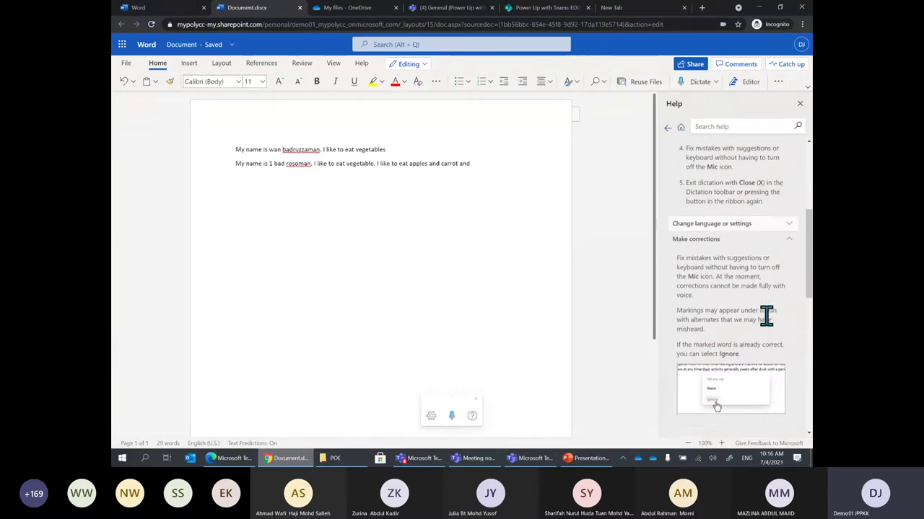
{"action": "scroll", "coordinate": [740, 289], "scroll_direction": "down", "scroll_amount": 5}
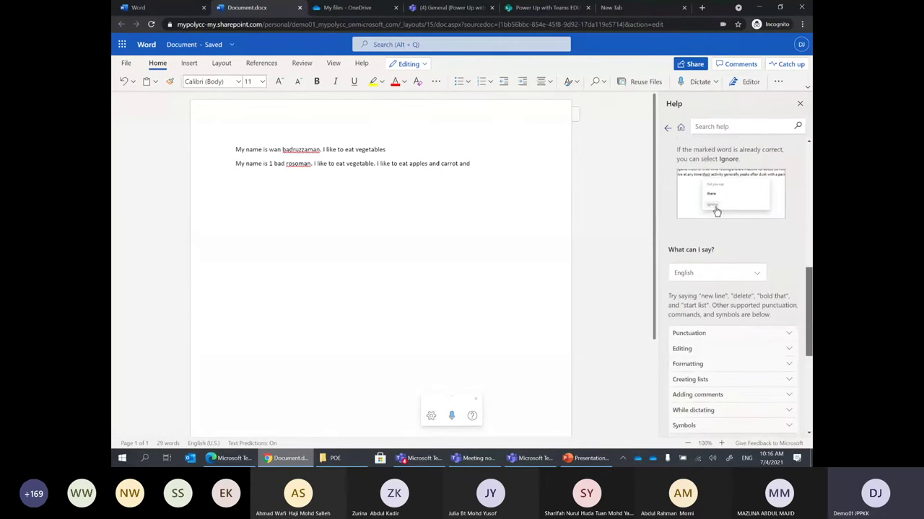
{"action": "scroll", "coordinate": [732, 289], "scroll_direction": "down", "scroll_amount": 3}
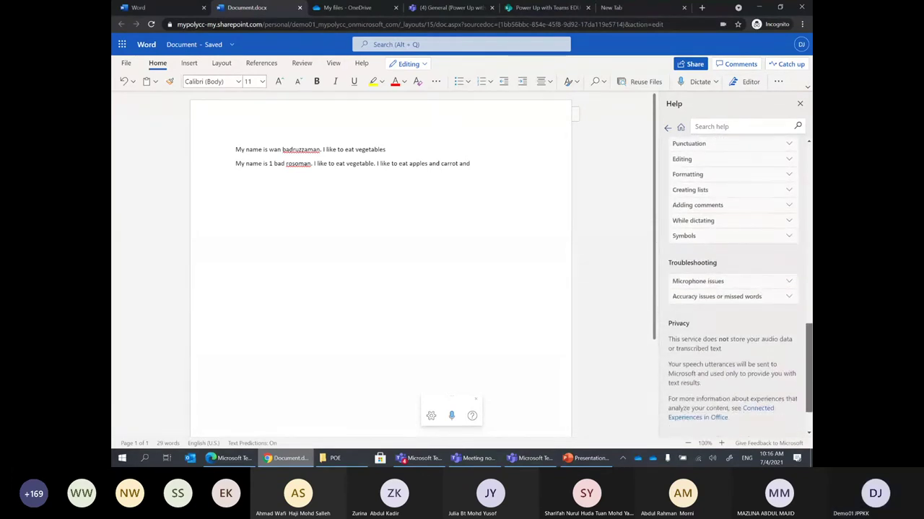
{"action": "scroll", "coordinate": [736, 288], "scroll_direction": "up", "scroll_amount": 2}
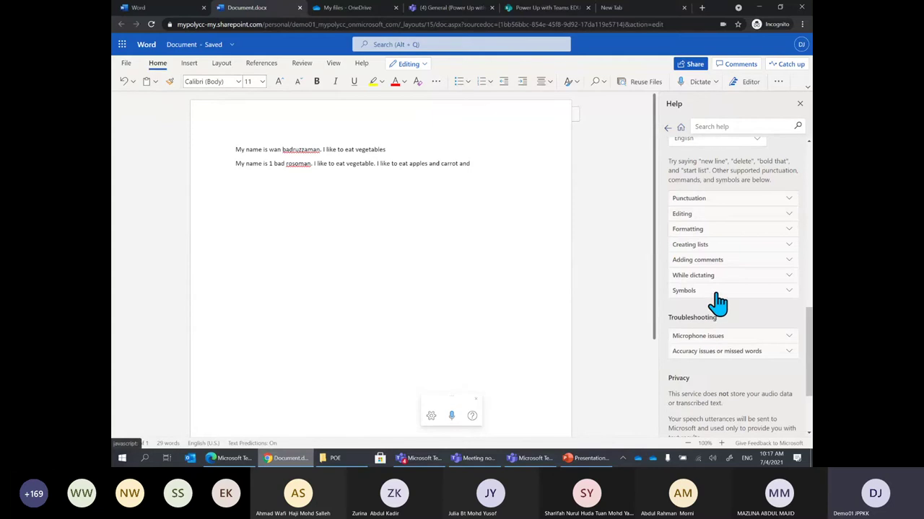
Show the symbols phrase table and browse the punctuation, currency and emoji phrases
{"action": "left_click", "coordinate": [717, 292]}
{"action": "scroll", "coordinate": [746, 334], "scroll_direction": "up", "scroll_amount": 1}
{"action": "scroll", "coordinate": [747, 332], "scroll_direction": "down", "scroll_amount": 1}
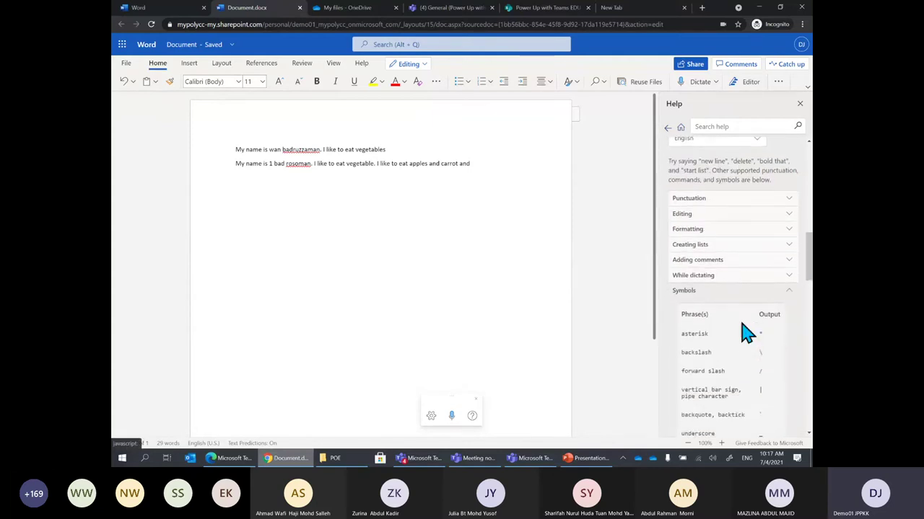
{"action": "scroll", "coordinate": [749, 332], "scroll_direction": "down", "scroll_amount": 4}
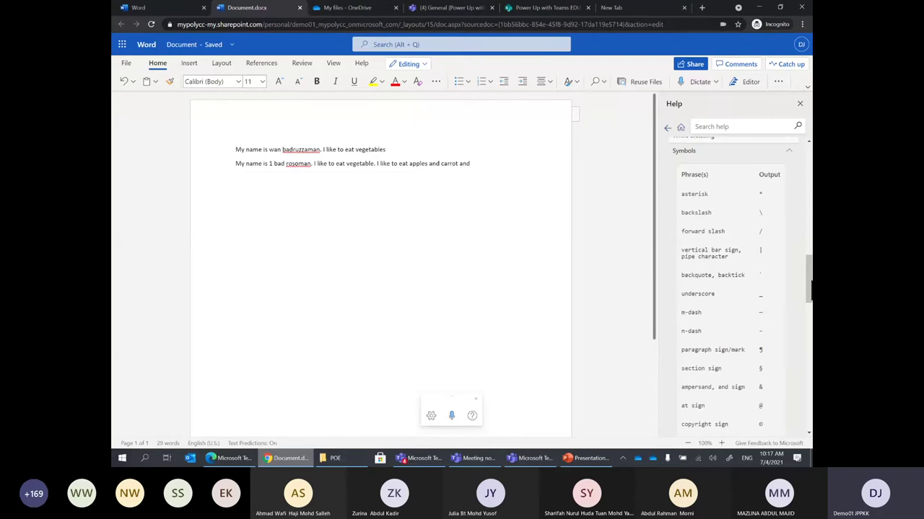
{"action": "scroll", "coordinate": [733, 289], "scroll_direction": "up", "scroll_amount": 1}
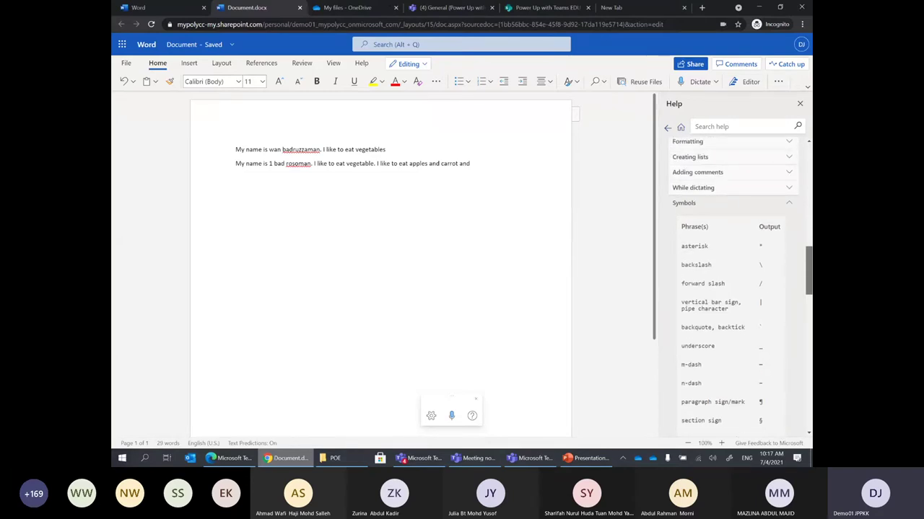
{"action": "scroll", "coordinate": [733, 289], "scroll_direction": "down", "scroll_amount": 3}
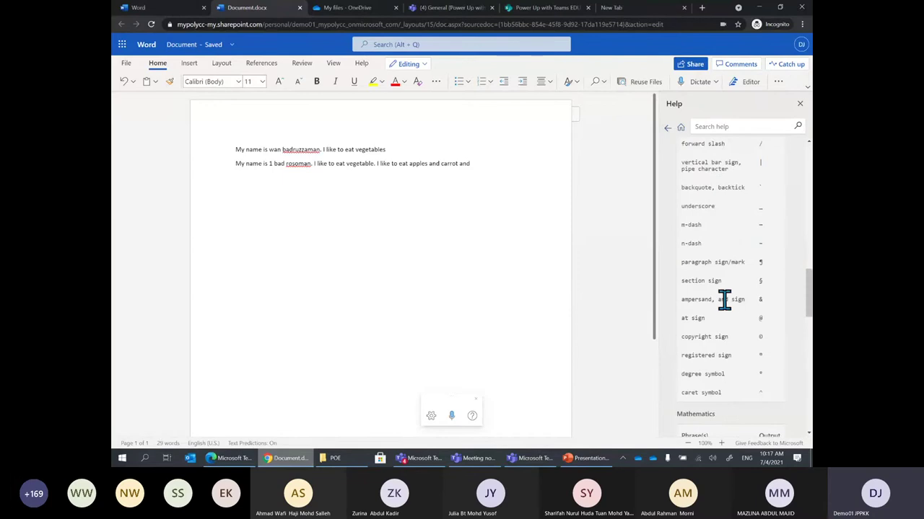
{"action": "scroll", "coordinate": [743, 289], "scroll_direction": "down", "scroll_amount": 5}
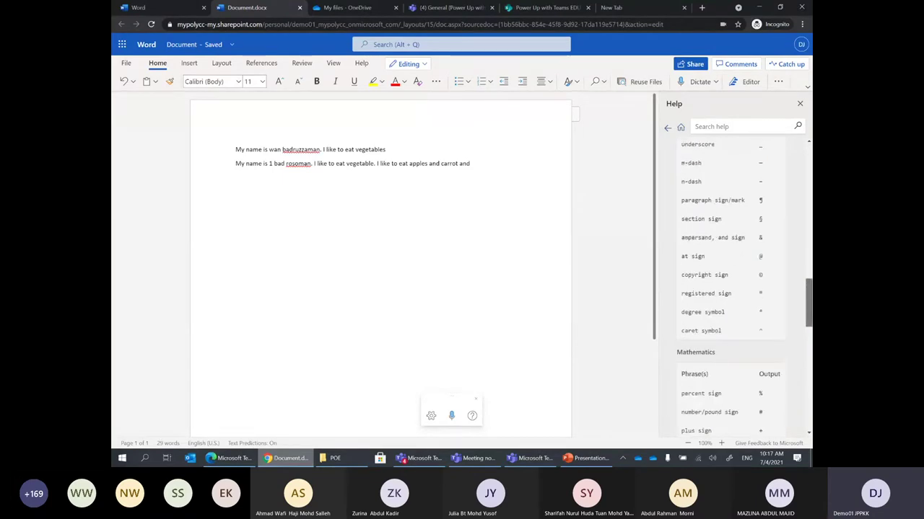
{"action": "scroll", "coordinate": [744, 289], "scroll_direction": "down", "scroll_amount": 2}
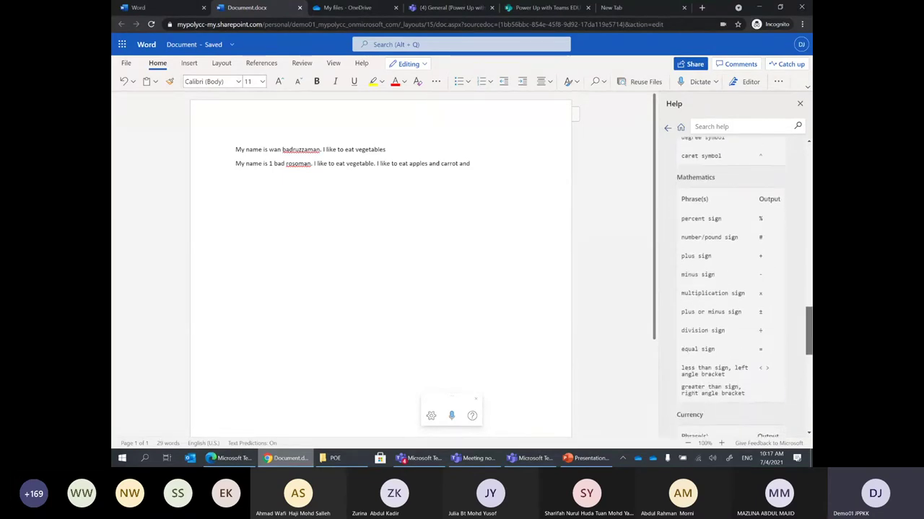
{"action": "scroll", "coordinate": [743, 289], "scroll_direction": "down", "scroll_amount": 3}
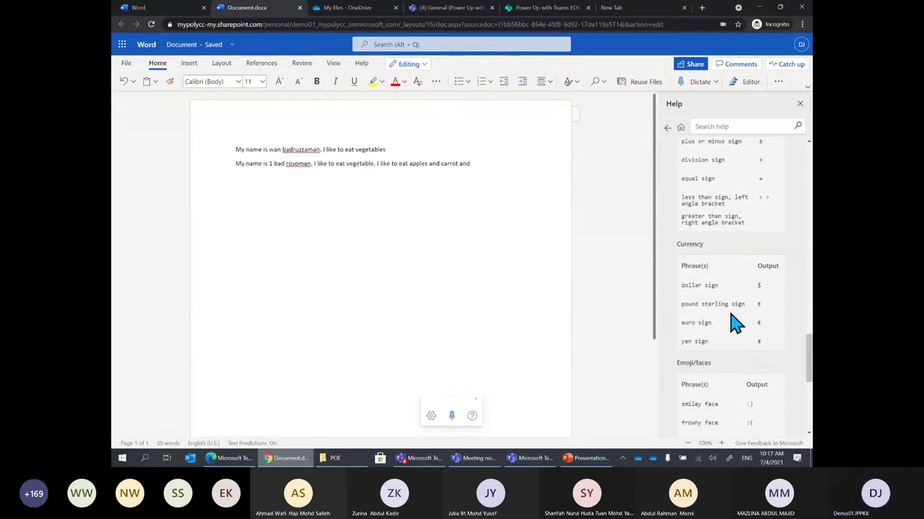
{"action": "scroll", "coordinate": [809, 366], "scroll_direction": "down", "scroll_amount": 3}
{"action": "scroll", "coordinate": [733, 286], "scroll_direction": "down", "scroll_amount": 1}
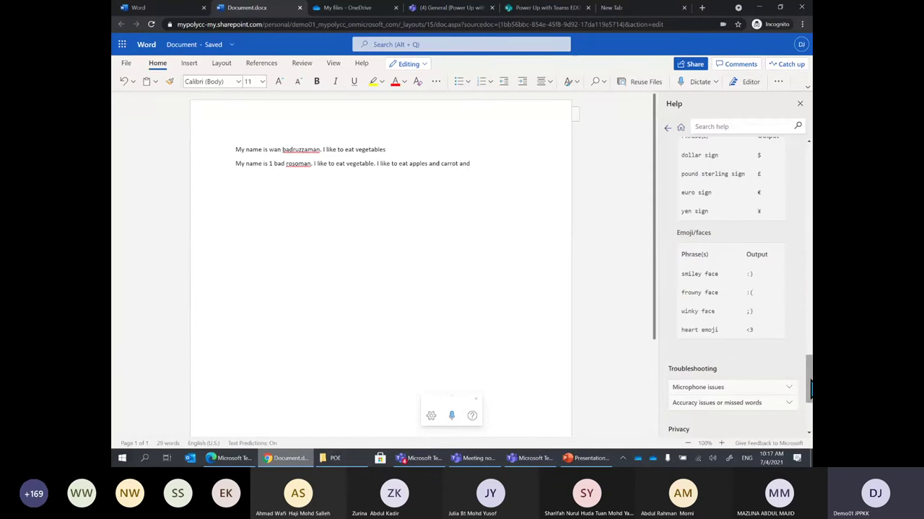
{"action": "left_click_drag", "start_coordinate": [809, 389], "coordinate": [809, 177]}
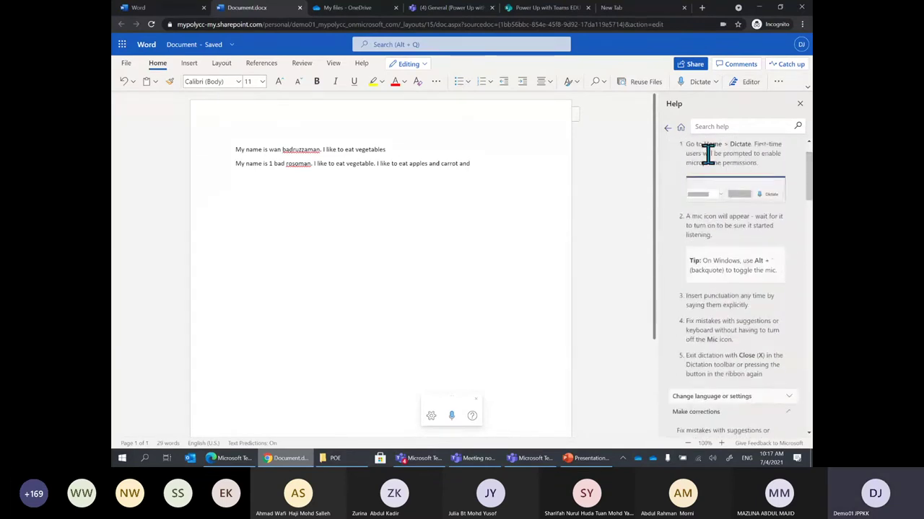
{"action": "left_click", "coordinate": [800, 103]}
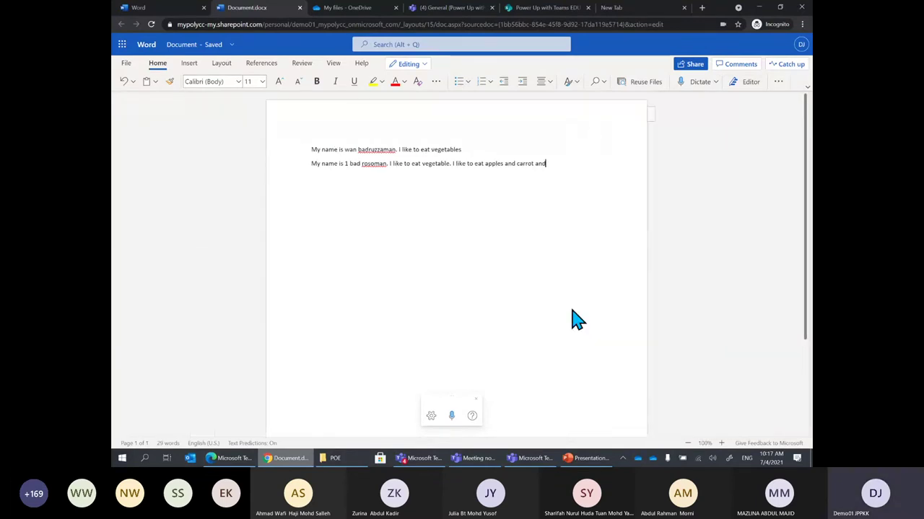
{"action": "left_click", "coordinate": [588, 460]}
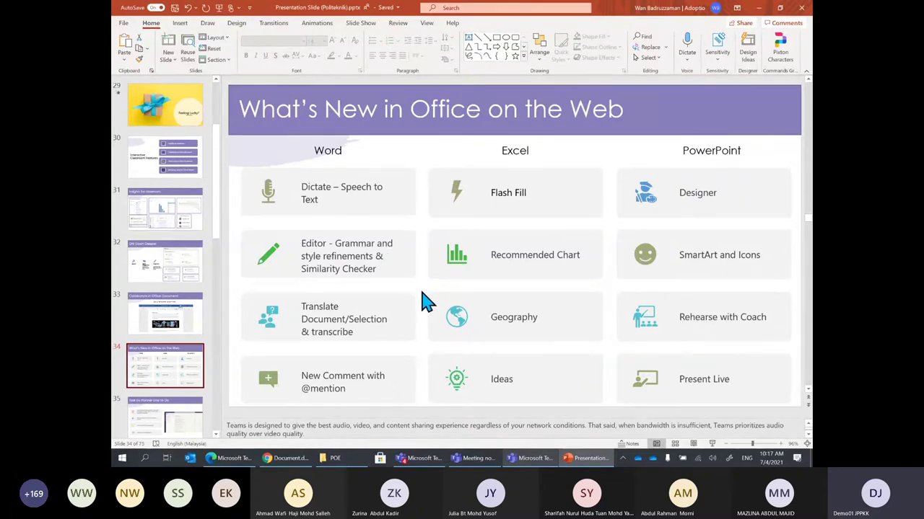
{"action": "key", "text": "alt+Tab"}
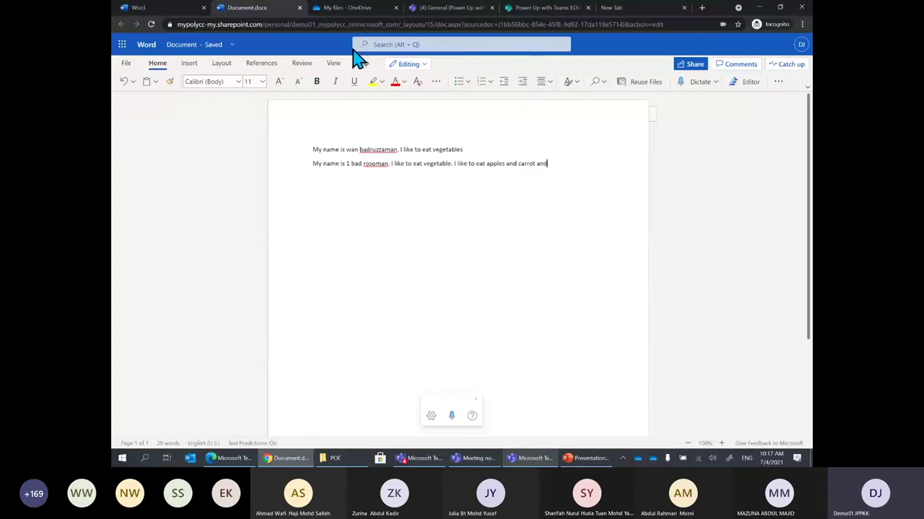
{"action": "left_click", "coordinate": [352, 7]}
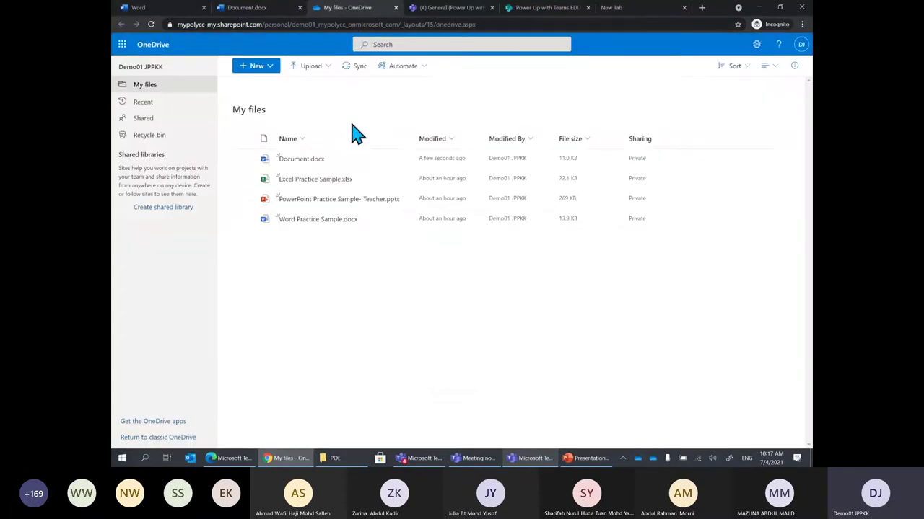
Open Word Practice Sample.docx from OneDrive and scroll through its text
{"action": "left_click", "coordinate": [317, 219]}
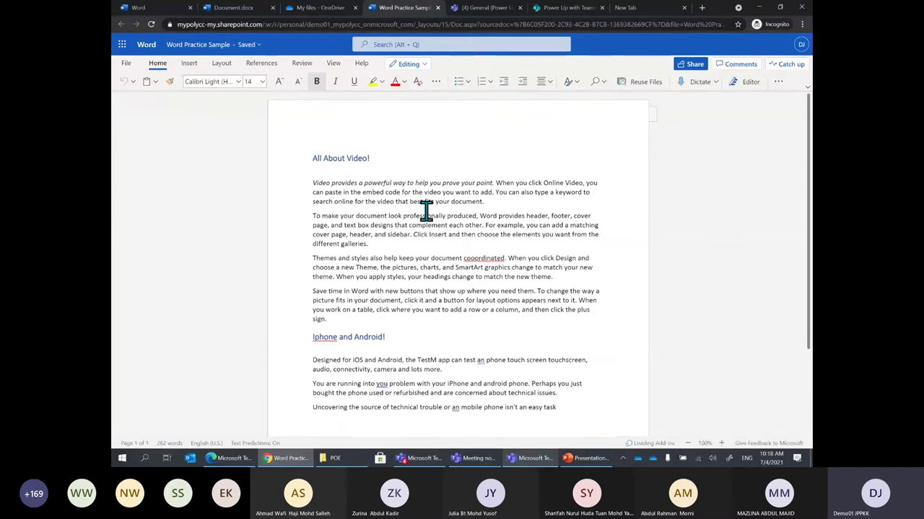
{"action": "scroll", "coordinate": [464, 224], "scroll_direction": "down", "scroll_amount": 1}
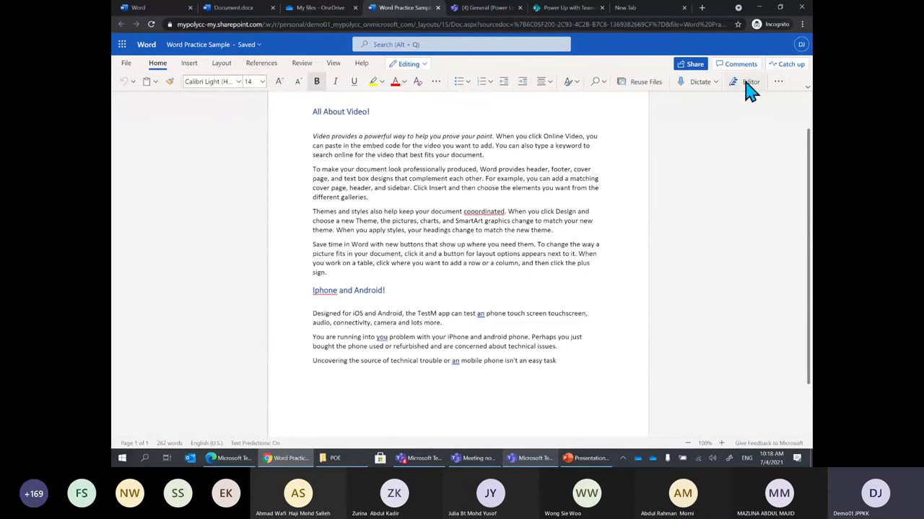
Open Editor to see the document's writing score and issues
{"action": "left_click", "coordinate": [747, 83]}
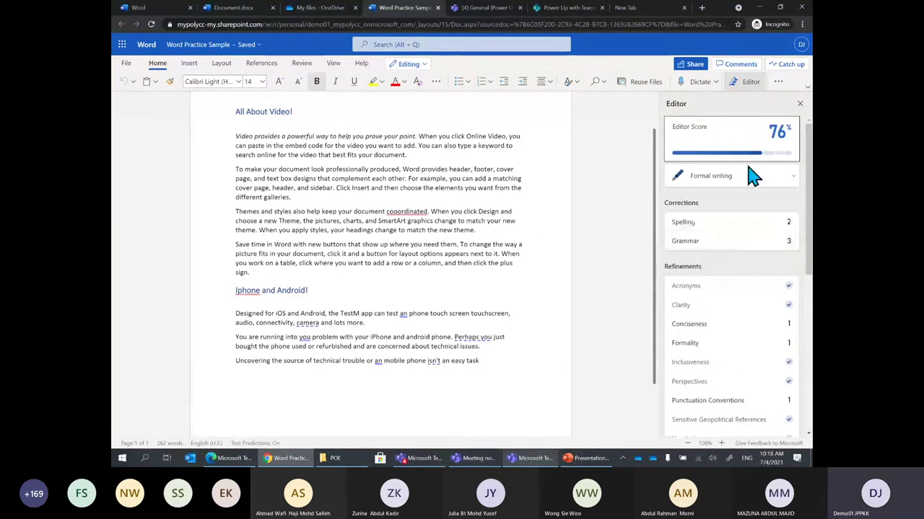
{"action": "mouse_move", "coordinate": [773, 141]}
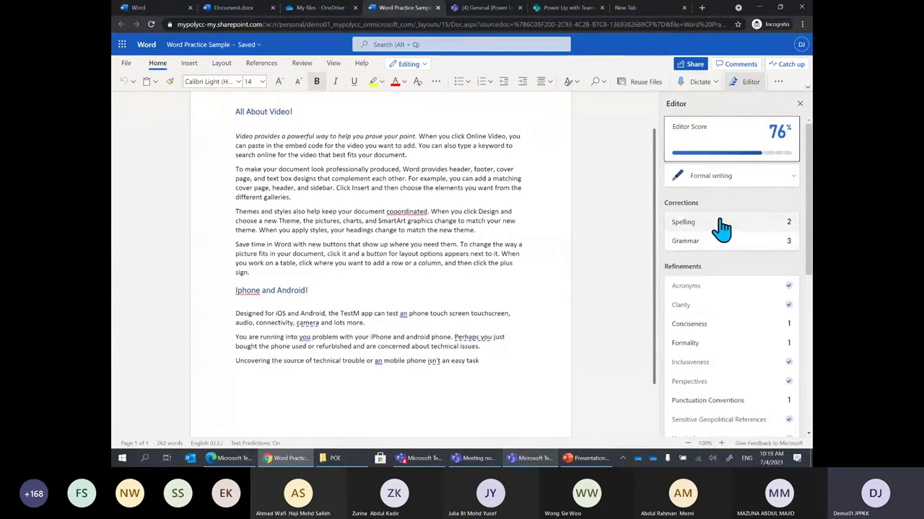
{"action": "left_click", "coordinate": [786, 227]}
Correct 'cooordinated' to 'coordinated' and leave the 'Iphone' spelling unchanged
{"action": "left_click", "coordinate": [695, 230]}
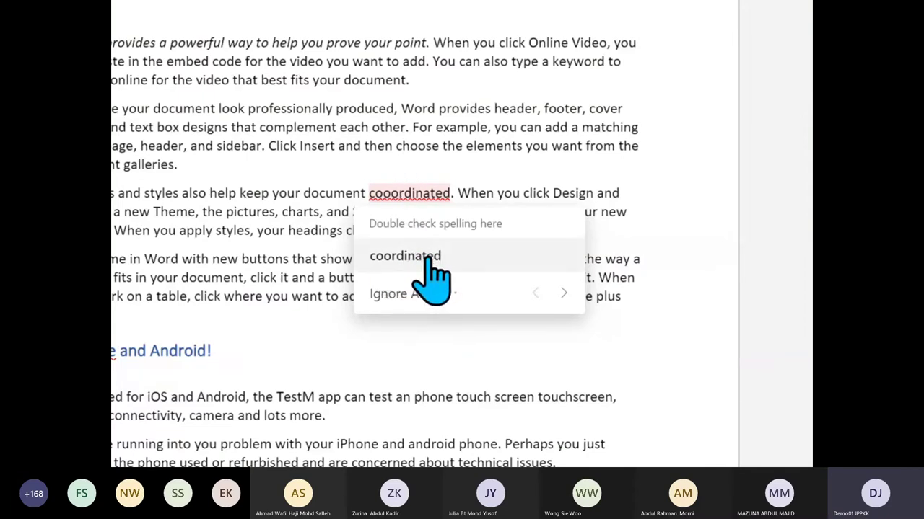
{"action": "left_click", "coordinate": [437, 260]}
{"action": "scroll", "coordinate": [443, 289], "scroll_direction": "down", "scroll_amount": 3}
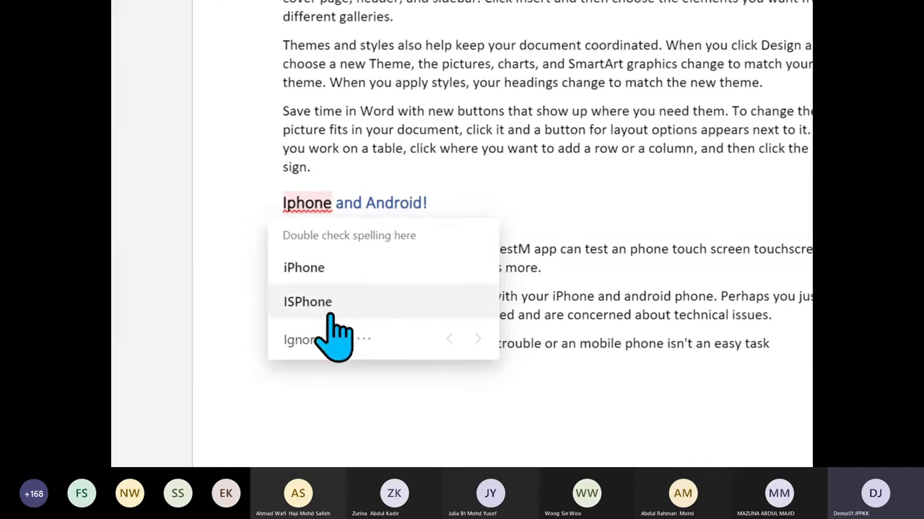
{"action": "scroll", "coordinate": [694, 216], "scroll_direction": "right", "scroll_amount": 2}
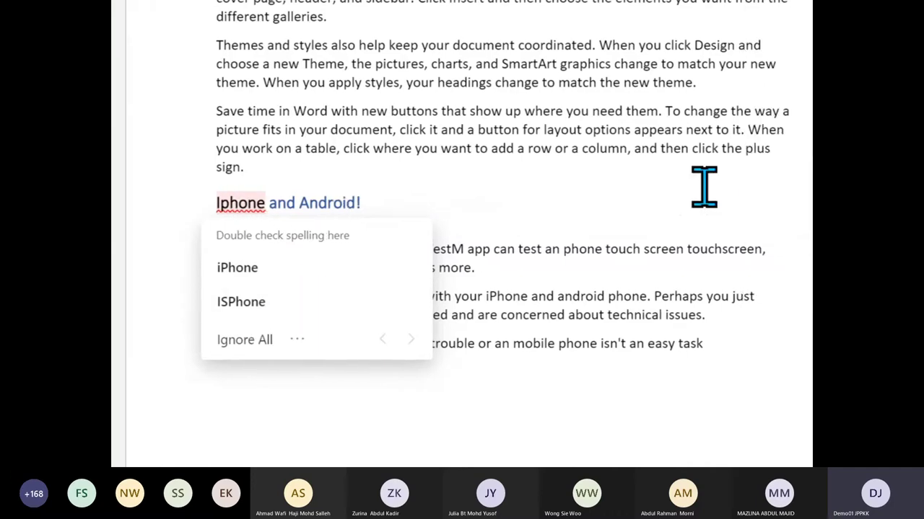
{"action": "left_click", "coordinate": [631, 231]}
{"action": "scroll", "coordinate": [621, 233], "scroll_direction": "up", "scroll_amount": 1}
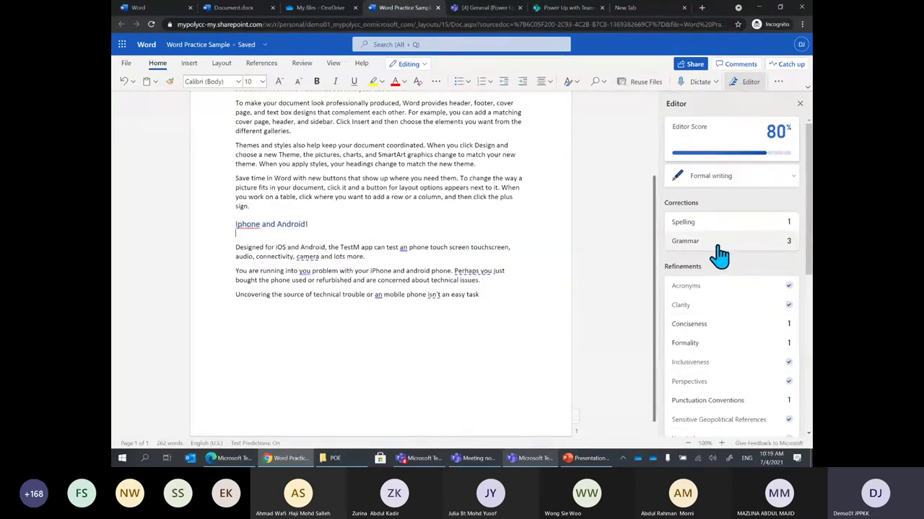
Accept Grammar fixes: 'an phone' to 'a phone', 'you problem' to 'your problem', 'an mobile' to 'a mobile'
{"action": "left_click", "coordinate": [698, 246]}
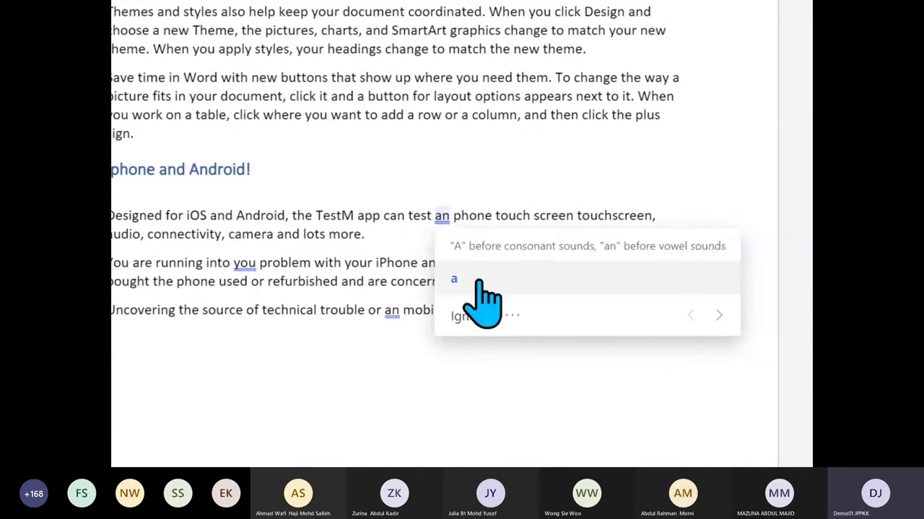
{"action": "left_click", "coordinate": [478, 283]}
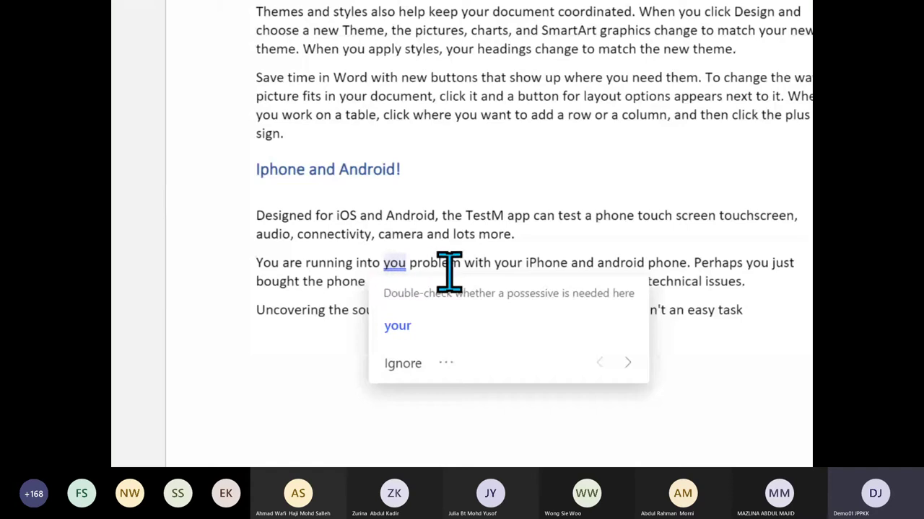
{"action": "left_click", "coordinate": [401, 326]}
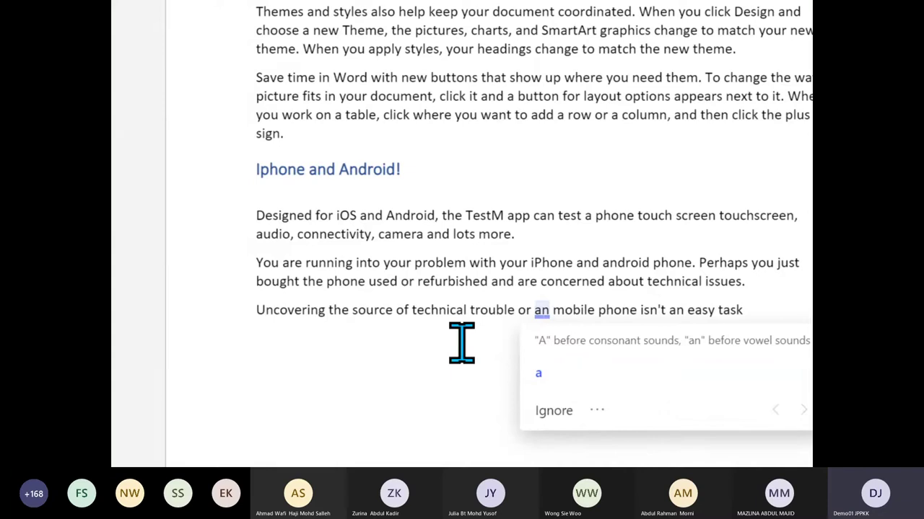
{"action": "left_click", "coordinate": [626, 374]}
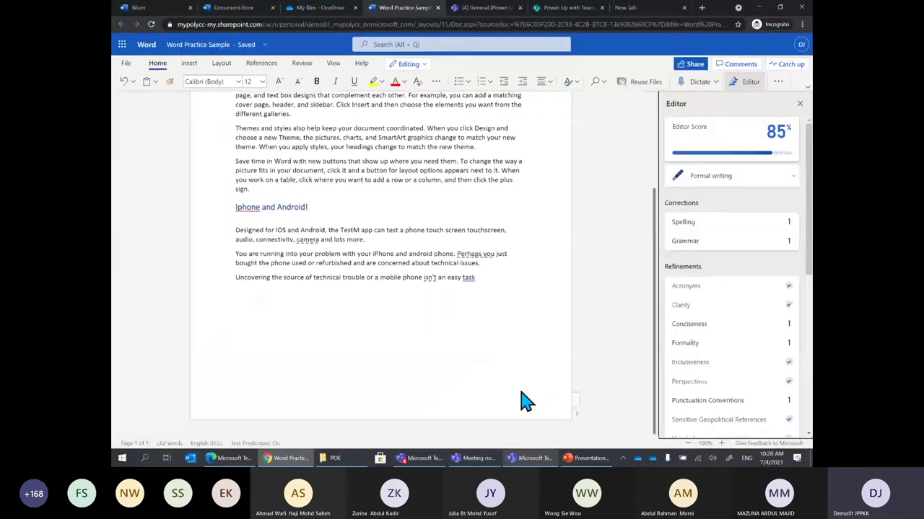
{"action": "scroll", "coordinate": [458, 297], "scroll_direction": "up", "scroll_amount": 3}
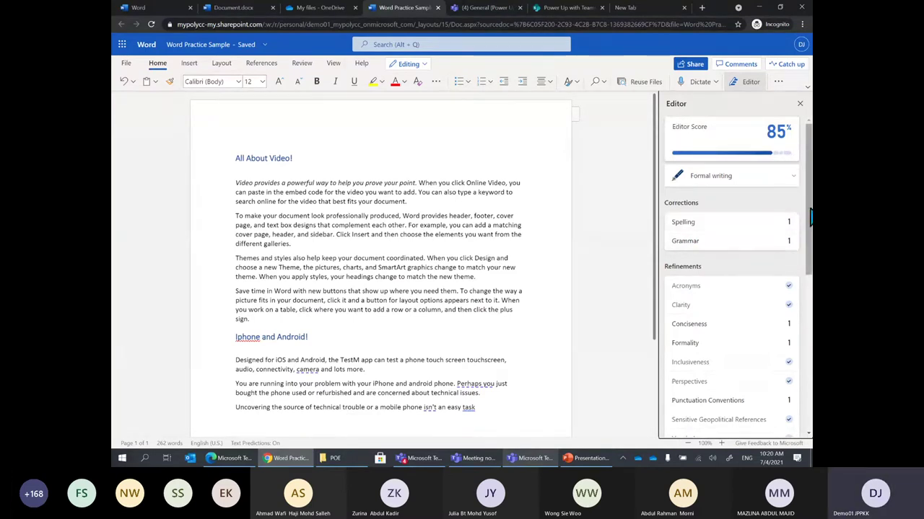
{"action": "left_click_drag", "start_coordinate": [809, 217], "coordinate": [811, 250]}
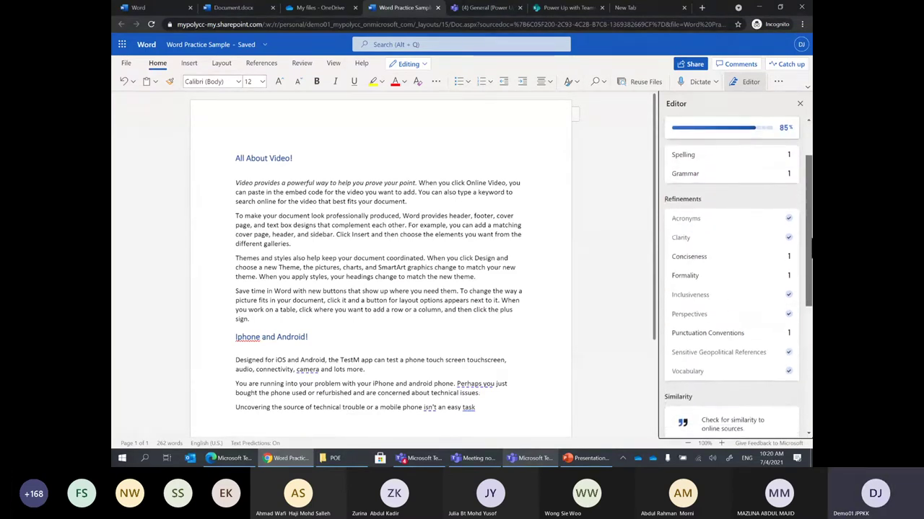
{"action": "left_click", "coordinate": [714, 264]}
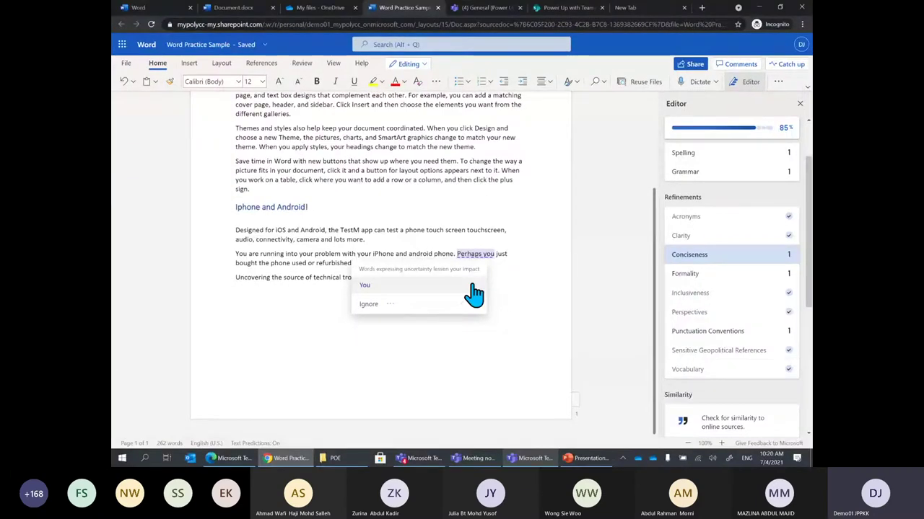
{"action": "left_click", "coordinate": [695, 279]}
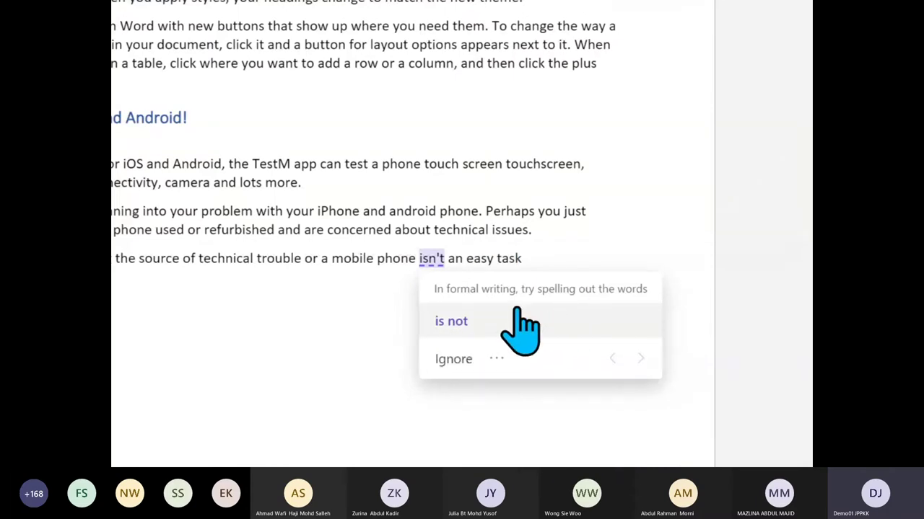
{"action": "left_click", "coordinate": [451, 323]}
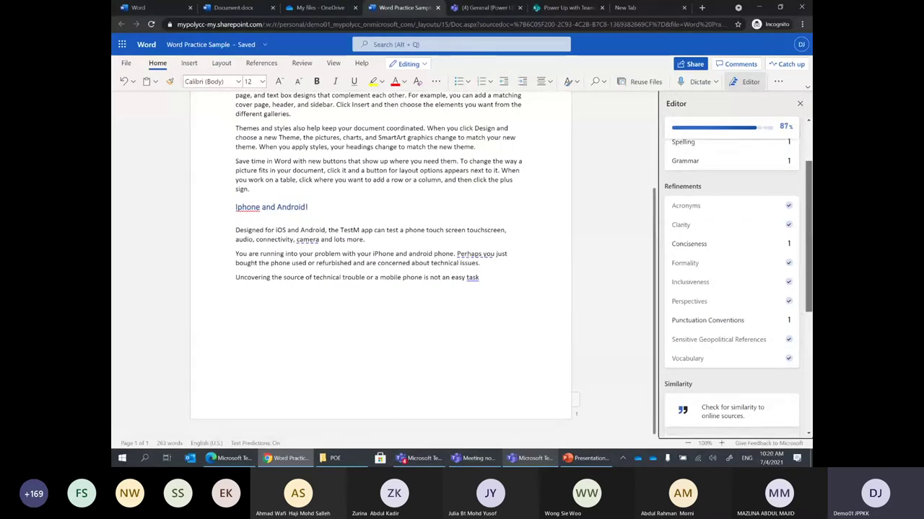
{"action": "scroll", "coordinate": [797, 296], "scroll_direction": "down", "scroll_amount": 1}
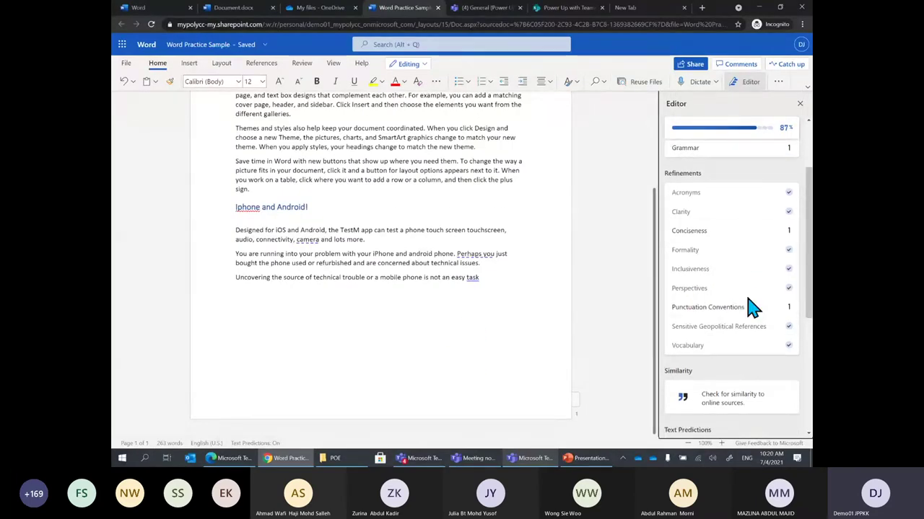
{"action": "scroll", "coordinate": [750, 307], "scroll_direction": "up", "scroll_amount": 3}
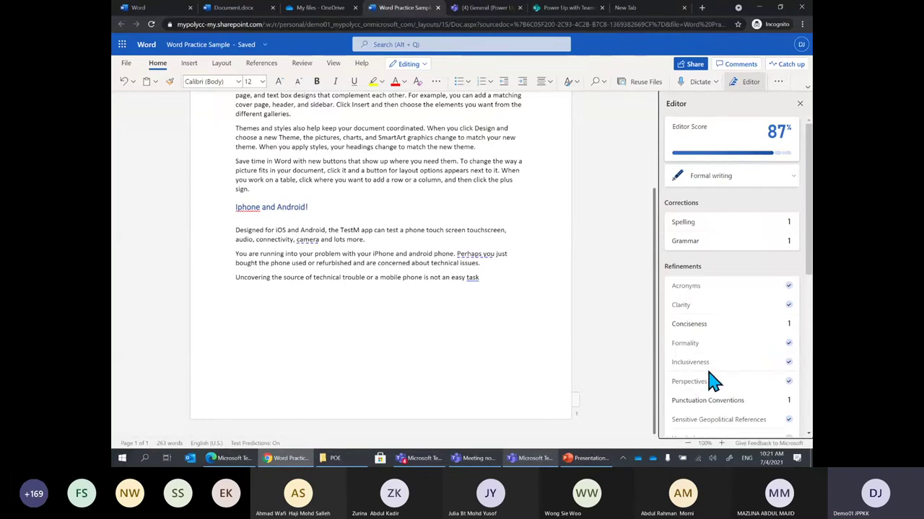
{"action": "left_click_drag", "start_coordinate": [657, 346], "coordinate": [658, 224]}
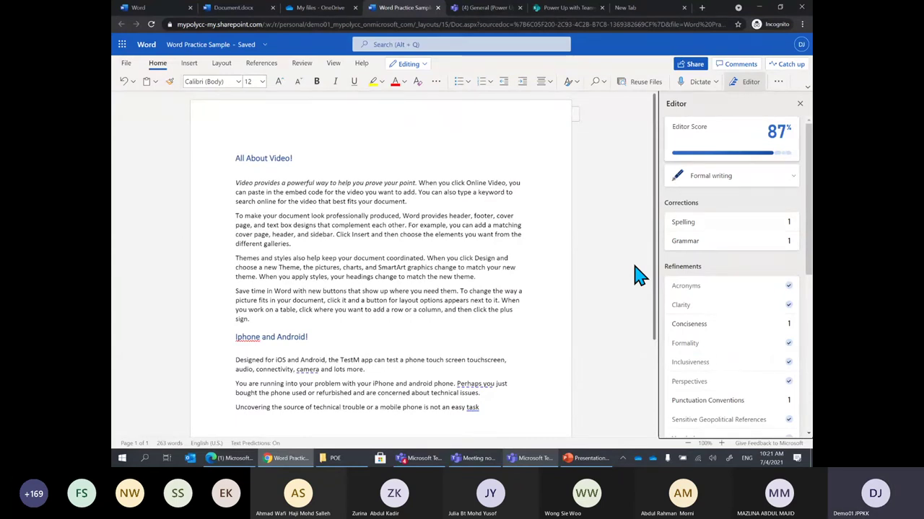
{"action": "left_click", "coordinate": [586, 458]}
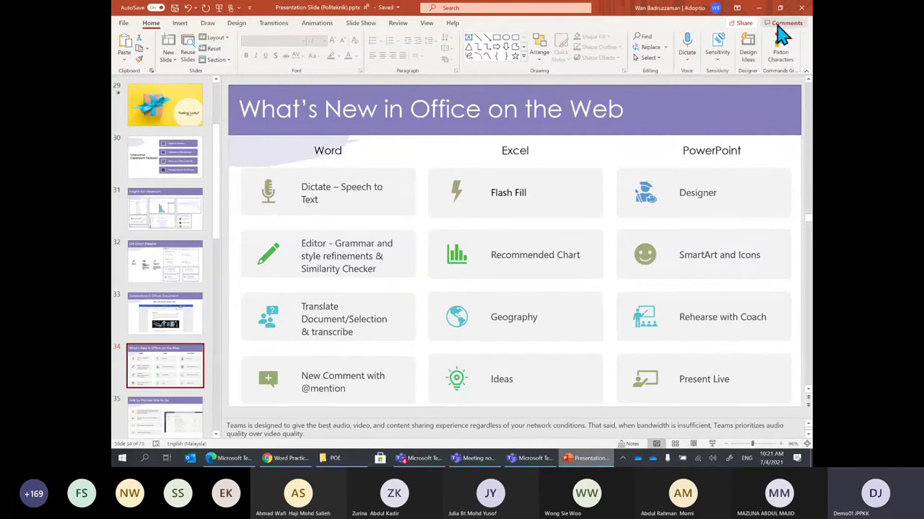
{"action": "left_click", "coordinate": [758, 8]}
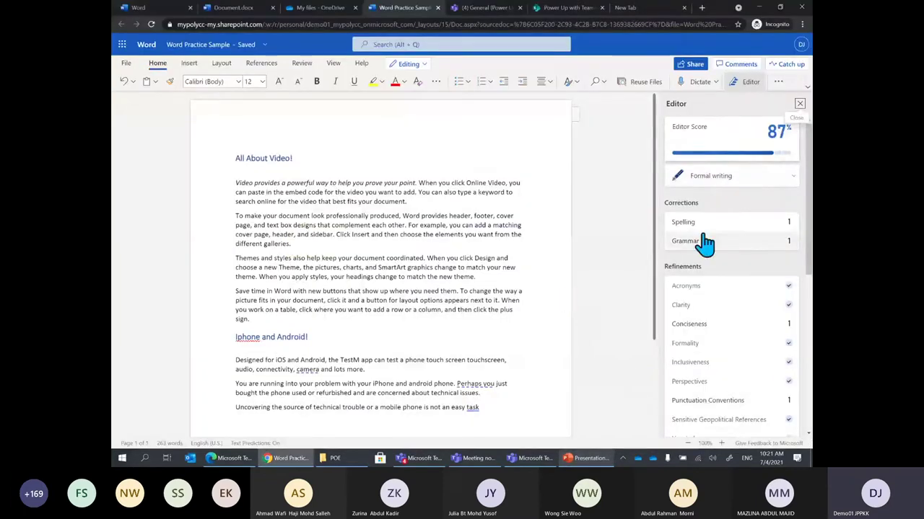
Close the Editor pane and select the word 'designs' in the second paragraph
{"action": "left_click", "coordinate": [800, 105]}
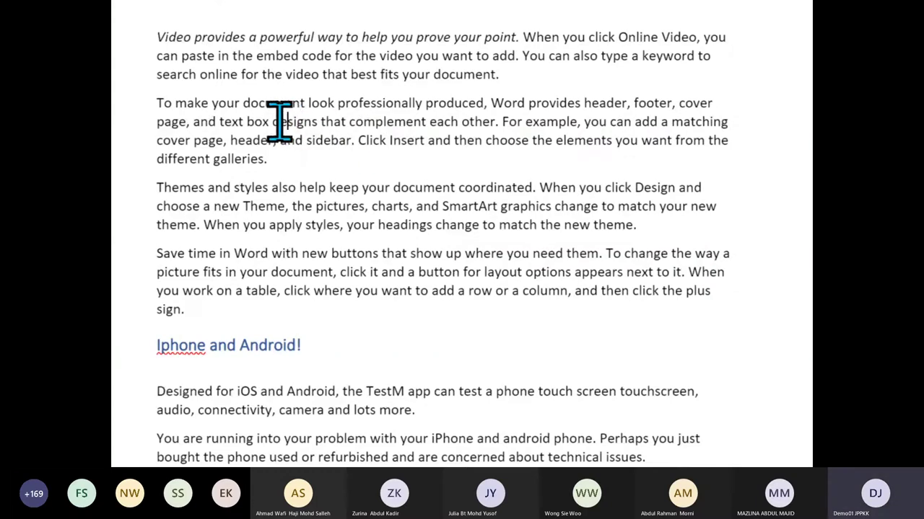
{"action": "left_click_drag", "start_coordinate": [273, 123], "coordinate": [318, 121]}
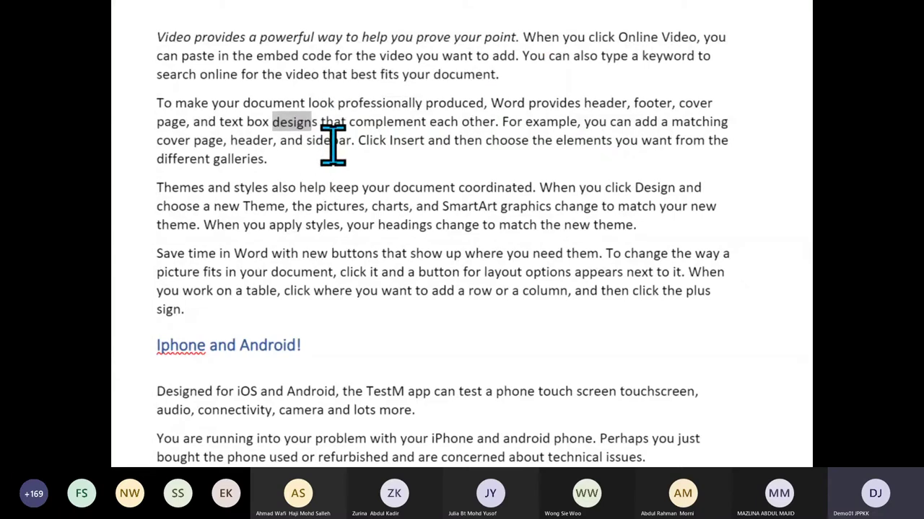
{"action": "left_click", "coordinate": [351, 159]}
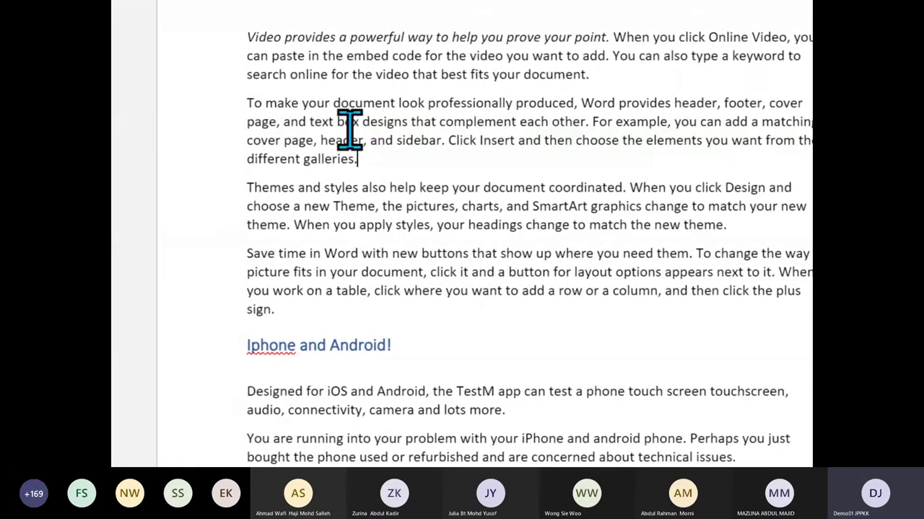
{"action": "left_click_drag", "start_coordinate": [363, 122], "coordinate": [407, 120]}
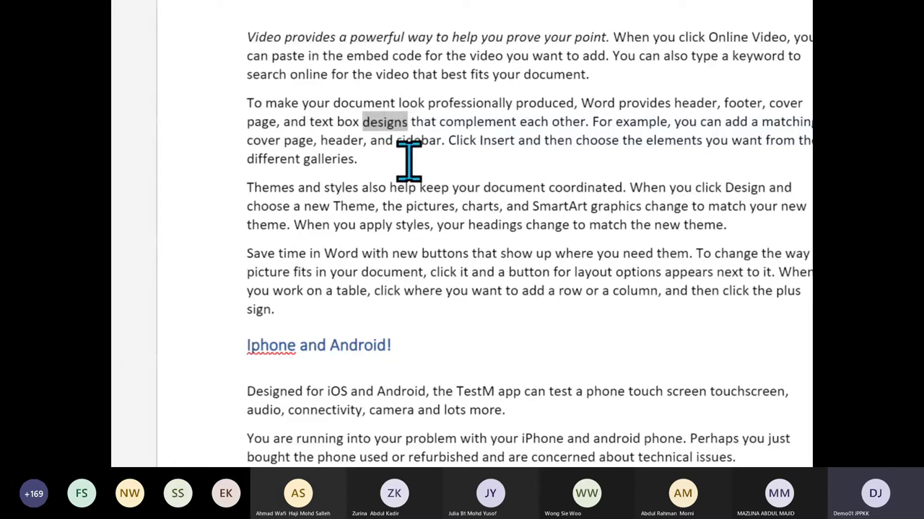
Translate the selected word 'designs' into Malay
{"action": "right_click", "coordinate": [392, 129]}
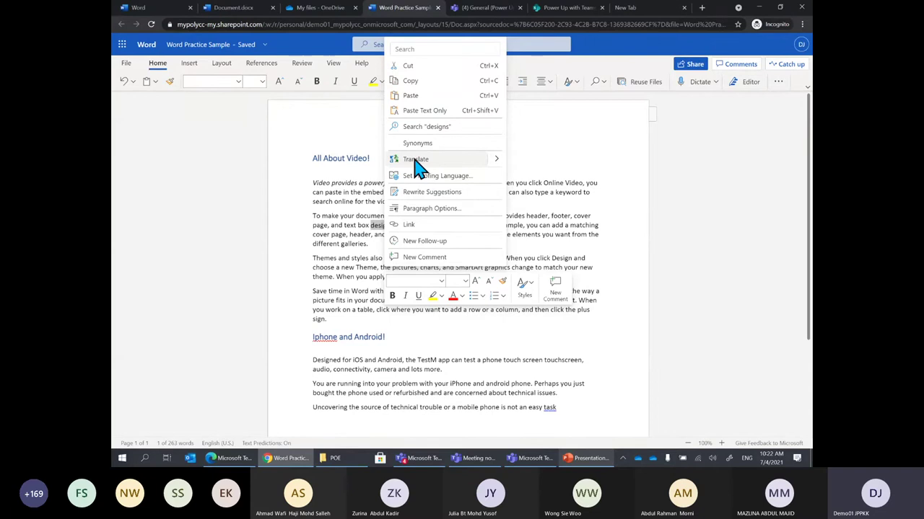
{"action": "left_click", "coordinate": [415, 160]}
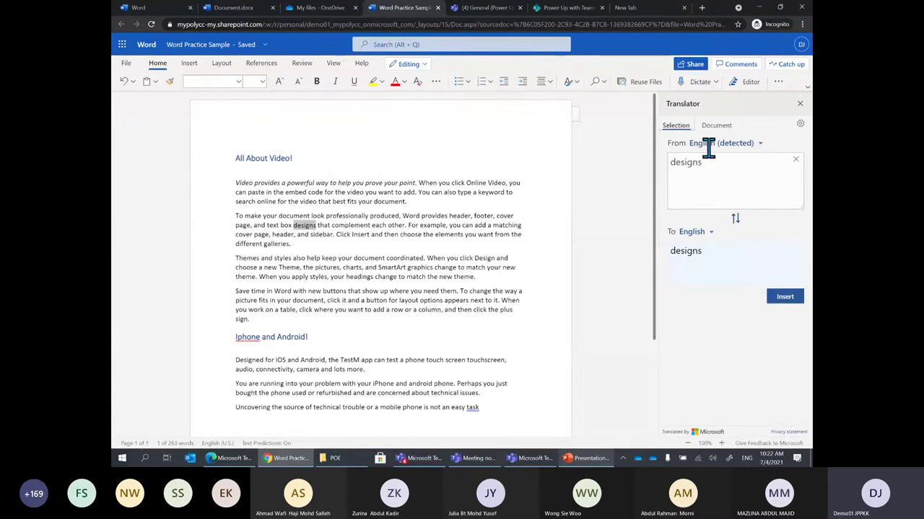
{"action": "left_click", "coordinate": [711, 235]}
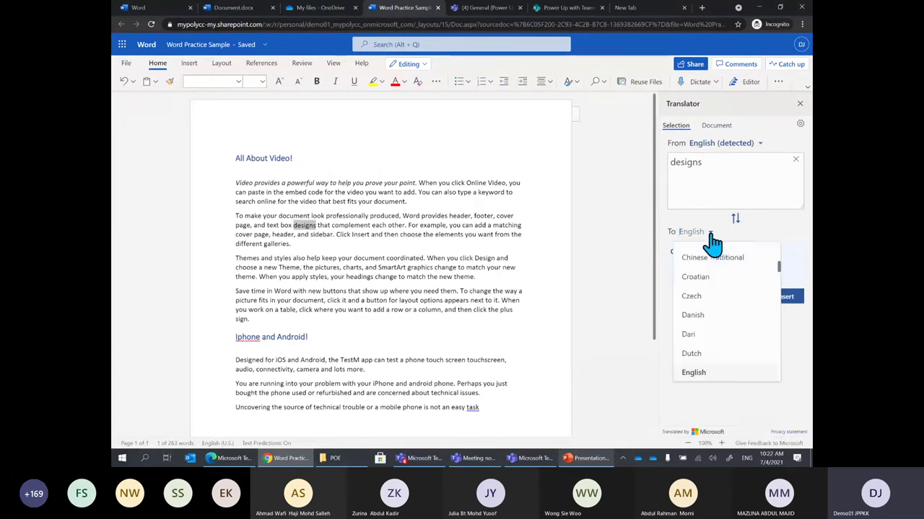
{"action": "left_click_drag", "start_coordinate": [783, 276], "coordinate": [767, 321]}
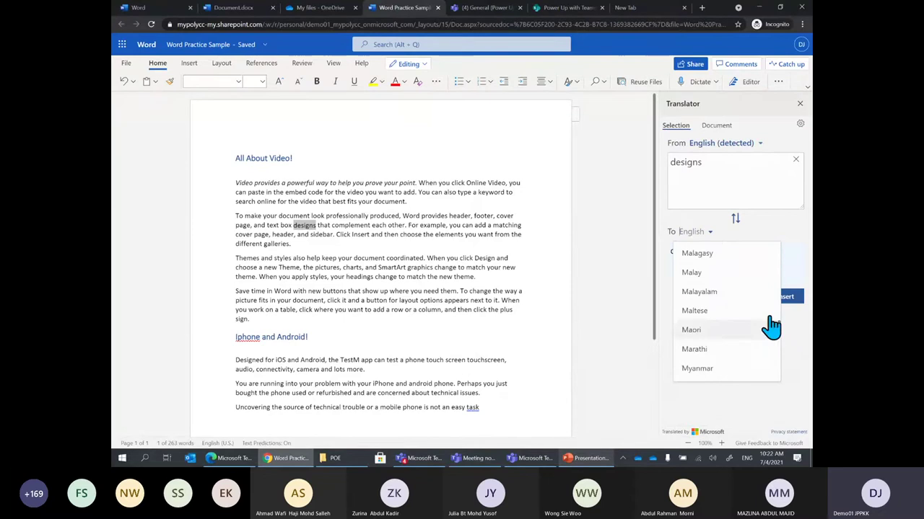
{"action": "left_click", "coordinate": [722, 273]}
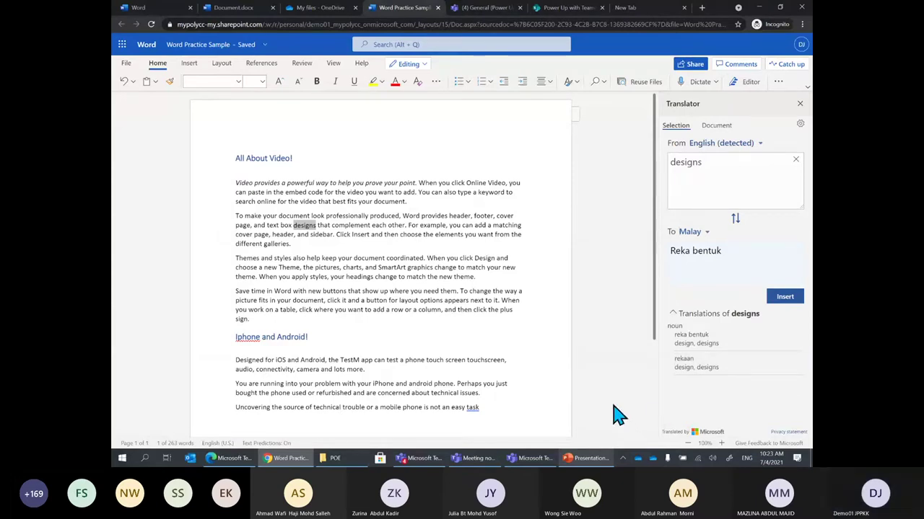
Select the Malay result 'Reka bentuk' and insert it in place of 'designs'
{"action": "triple_click", "coordinate": [692, 251]}
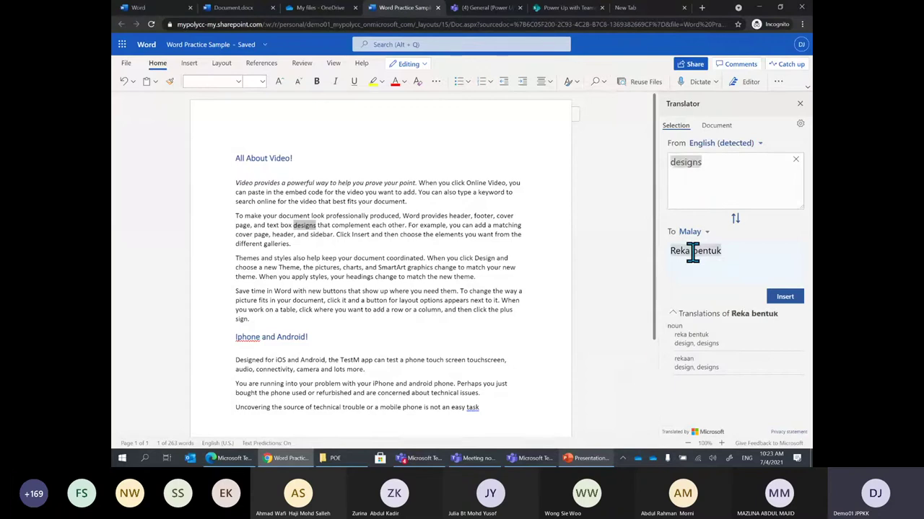
{"action": "left_click", "coordinate": [714, 254]}
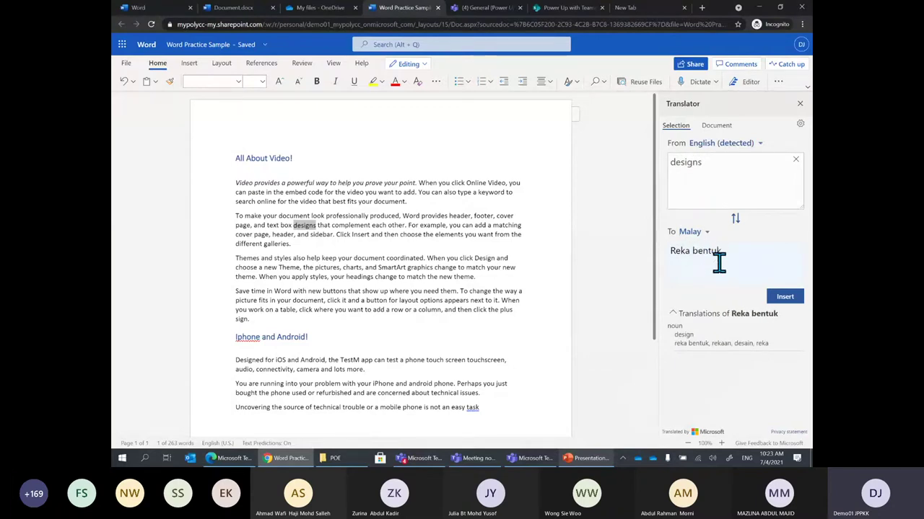
{"action": "left_click", "coordinate": [711, 252]}
{"action": "double_click", "coordinate": [713, 251]}
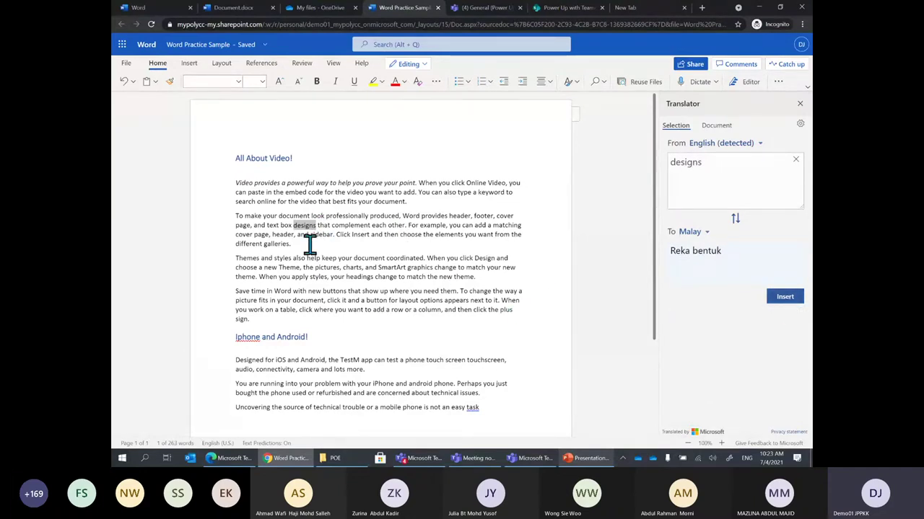
{"action": "left_click", "coordinate": [790, 300]}
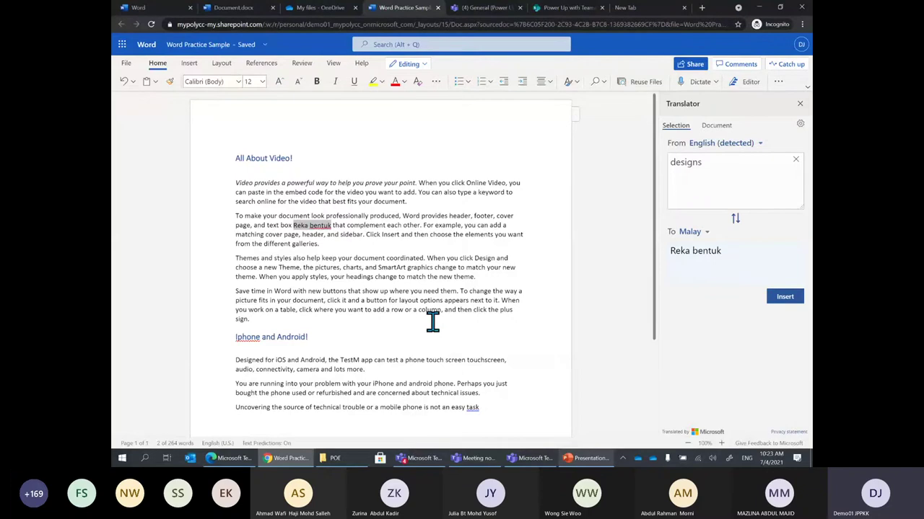
Undo the replacement to restore 'designs', close Translator, and switch to PowerPoint
{"action": "key", "text": "ctrl+z"}
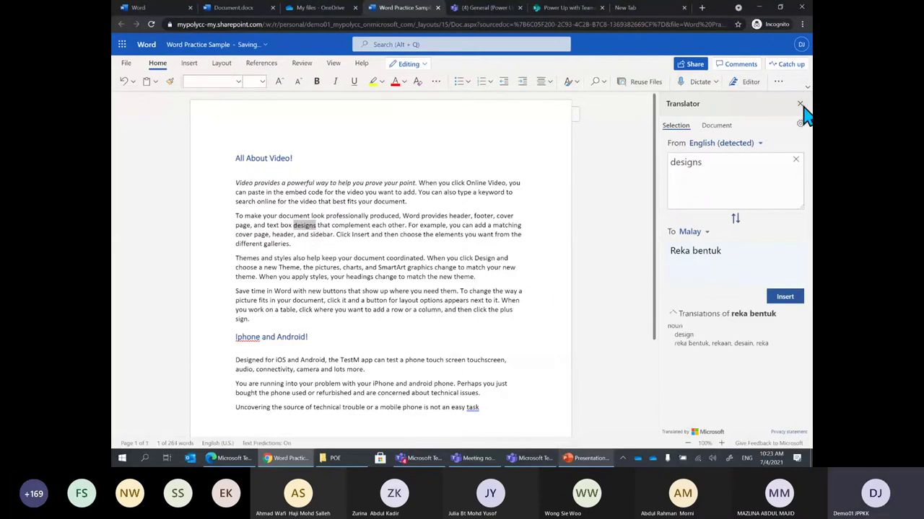
{"action": "left_click", "coordinate": [800, 105]}
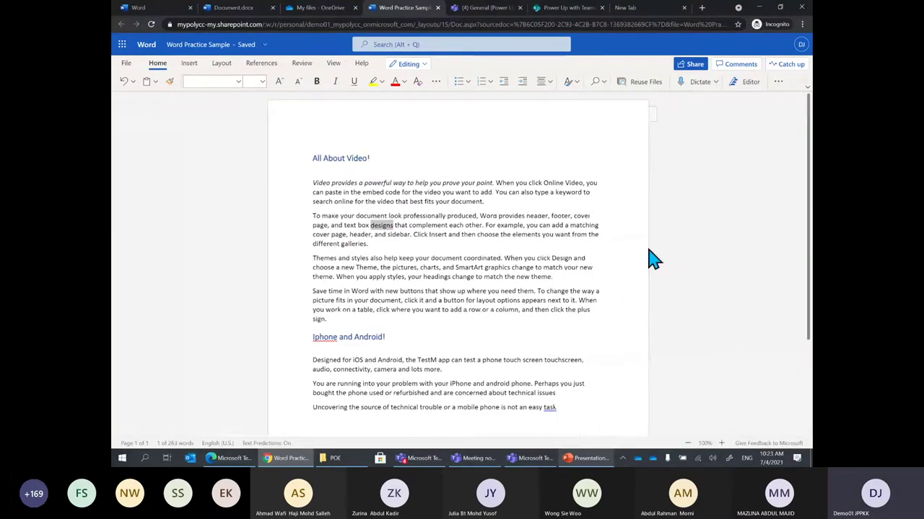
{"action": "left_click", "coordinate": [551, 310]}
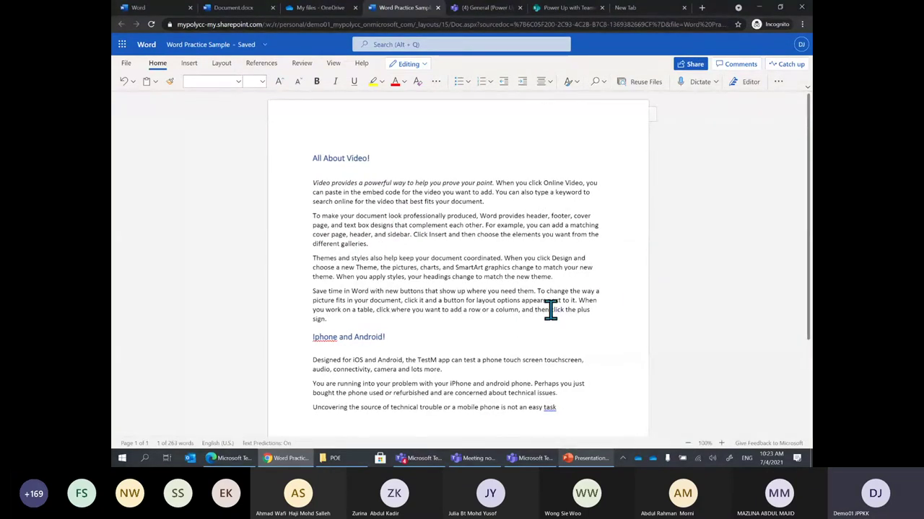
{"action": "left_click", "coordinate": [588, 460]}
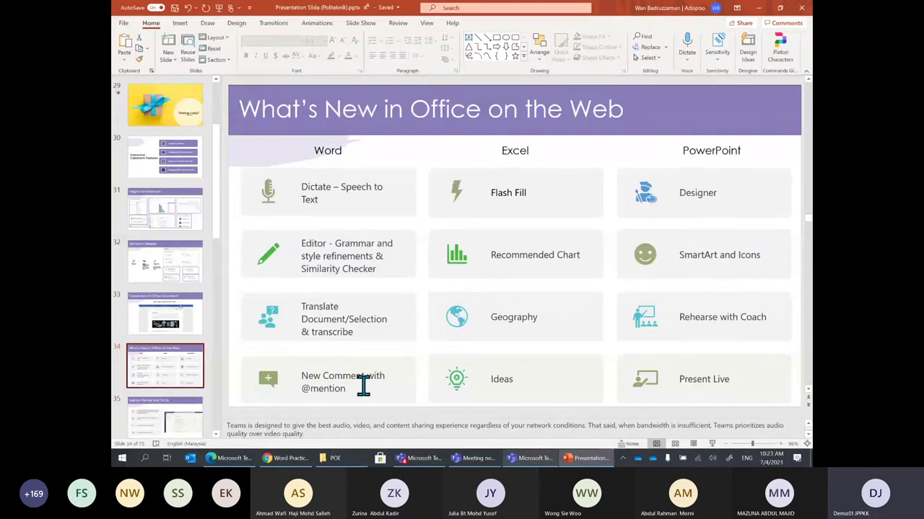
Minimize PowerPoint to reveal the Word practice document
{"action": "left_click", "coordinate": [758, 7]}
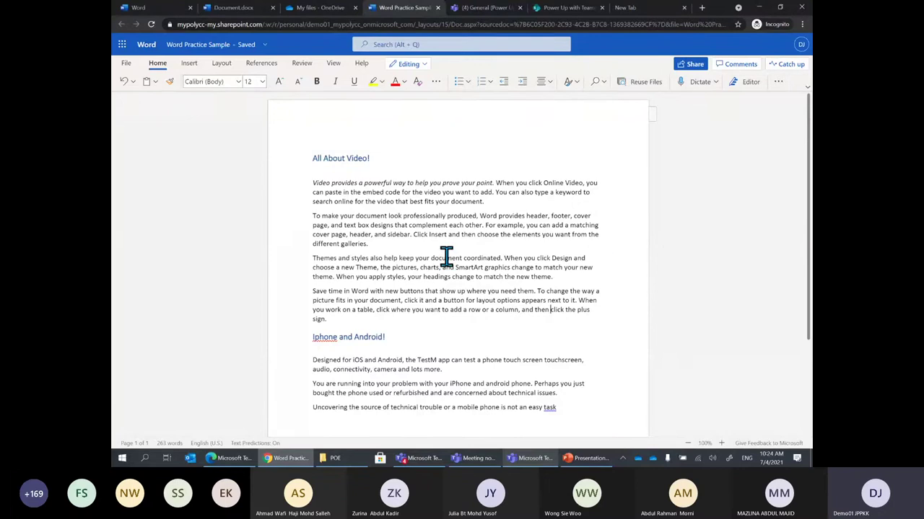
Select the paragraph starting 'To make your document' and show the empty Comments pane
{"action": "left_click_drag", "start_coordinate": [350, 240], "coordinate": [315, 214]}
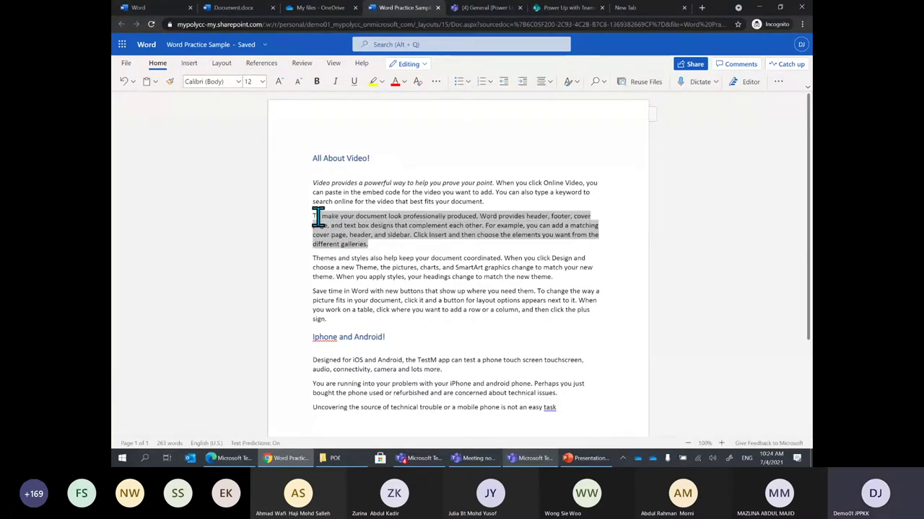
{"action": "left_click", "coordinate": [415, 244]}
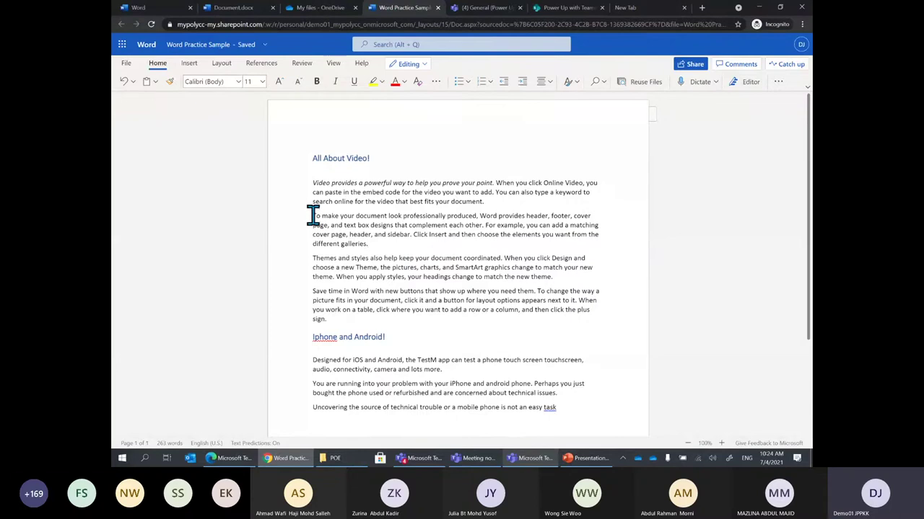
{"action": "left_click_drag", "start_coordinate": [313, 217], "coordinate": [377, 244]}
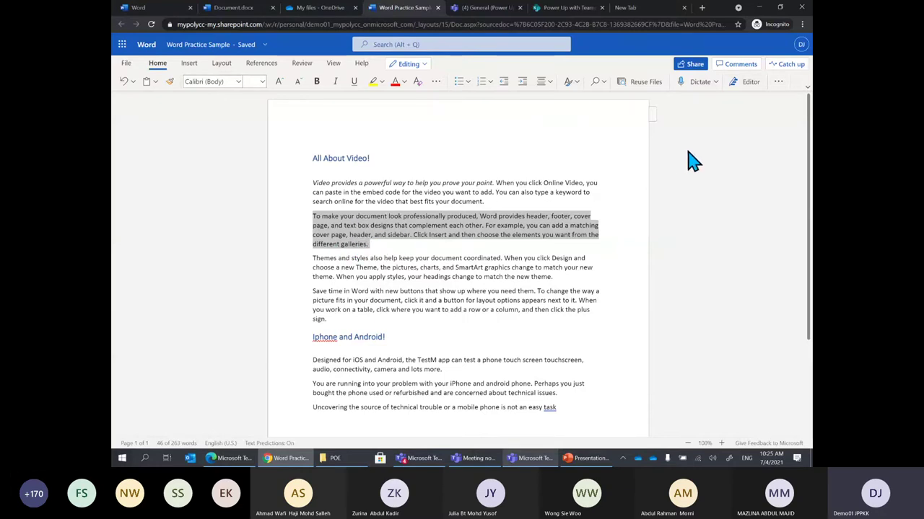
{"action": "left_click", "coordinate": [737, 72]}
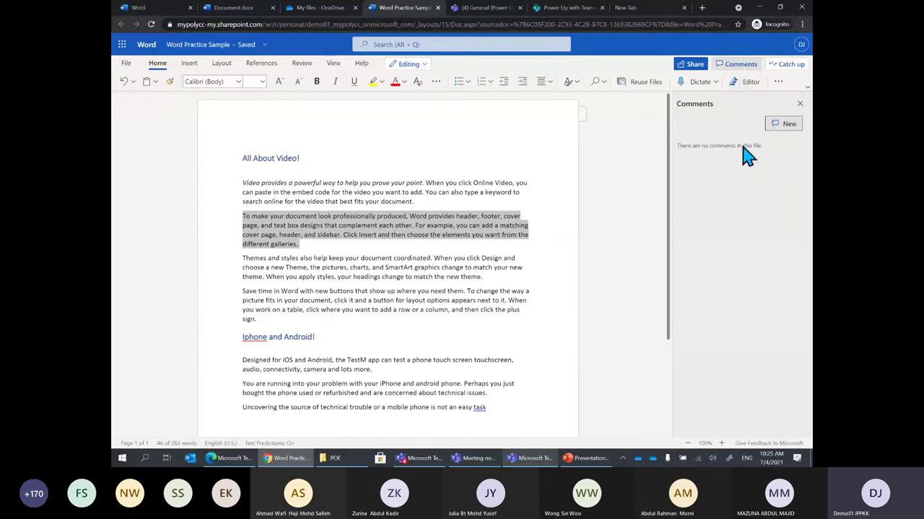
{"action": "left_click", "coordinate": [780, 130]}
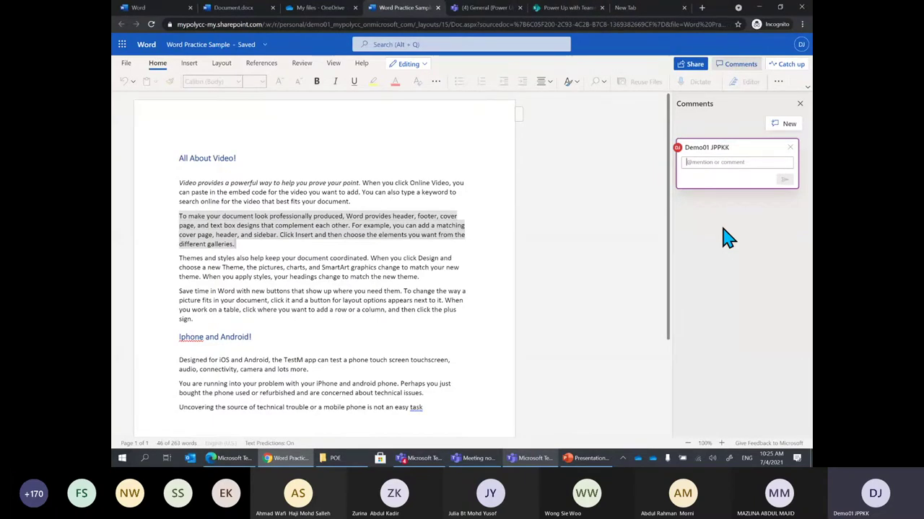
{"action": "type", "text": "@"}
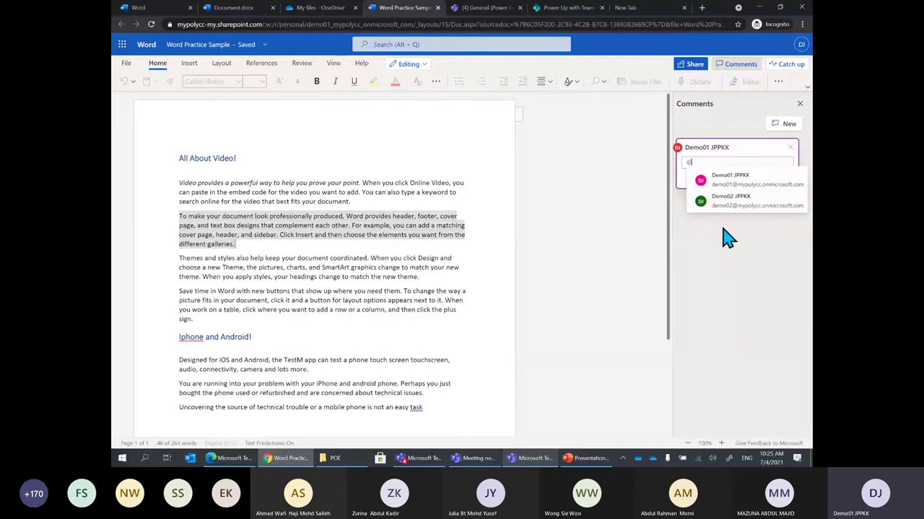
{"action": "type", "text": "demo"}
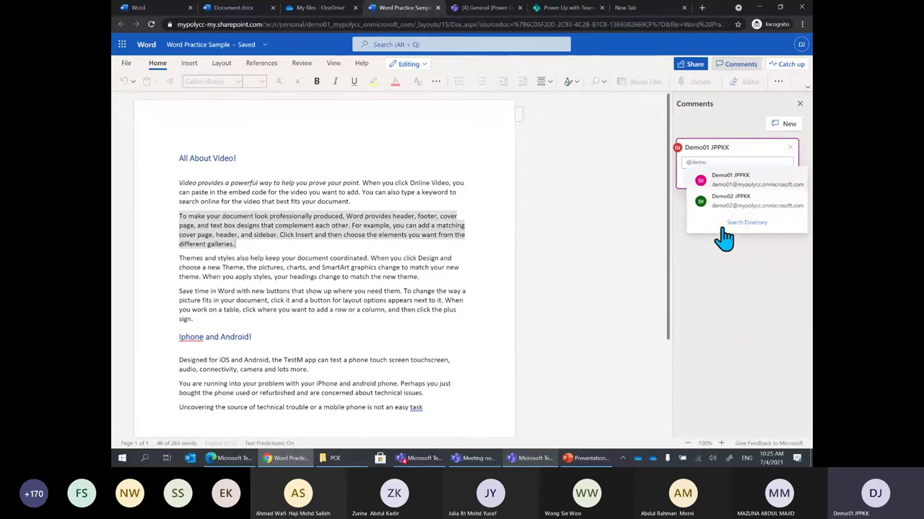
{"action": "left_click", "coordinate": [725, 202]}
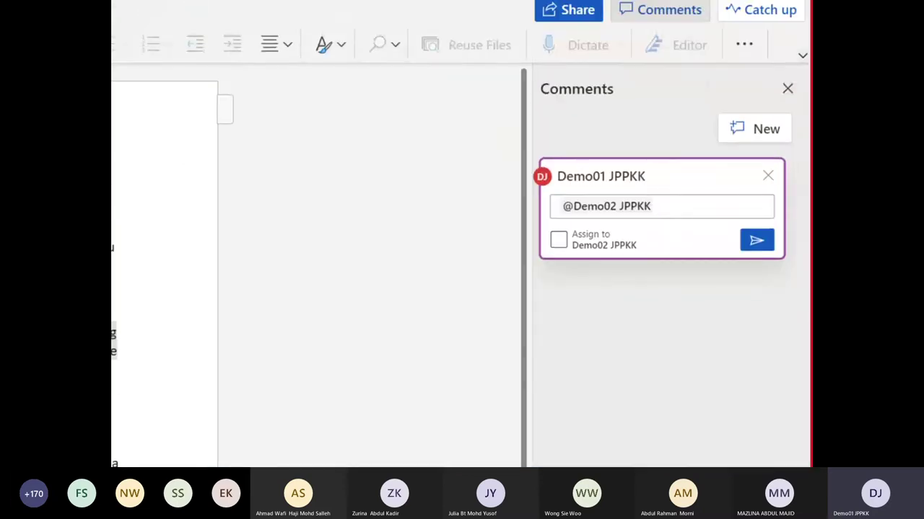
{"action": "type", "text": ","}
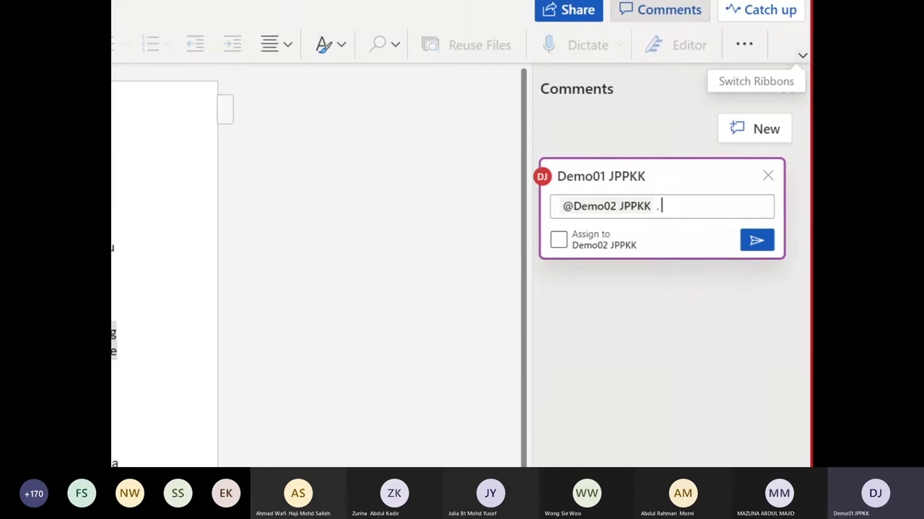
{"action": "type", "text": " geng rasa2 nya betul tak"}
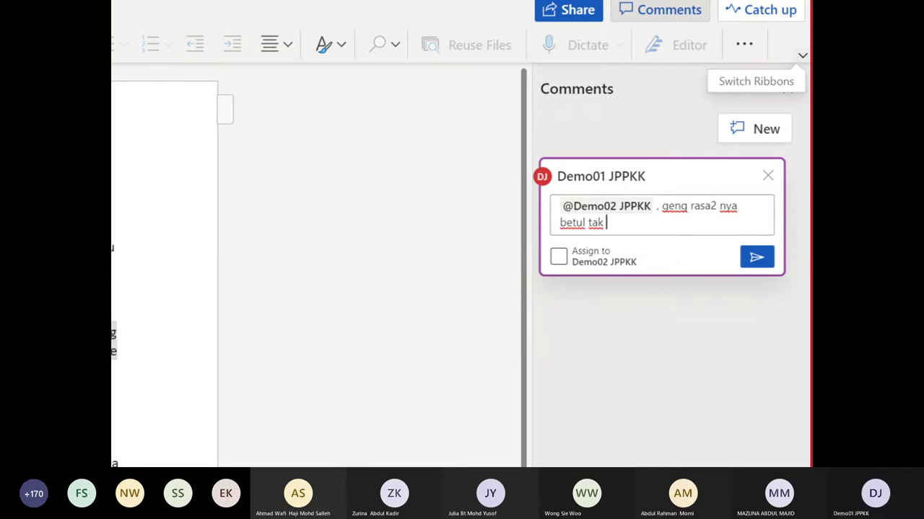
{"action": "type", "text": " perenngan ini?"}
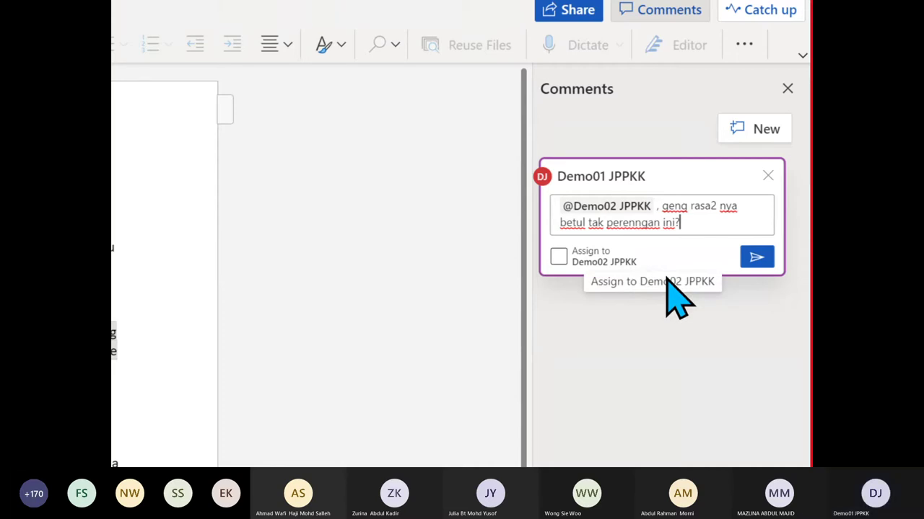
{"action": "left_click", "coordinate": [558, 258]}
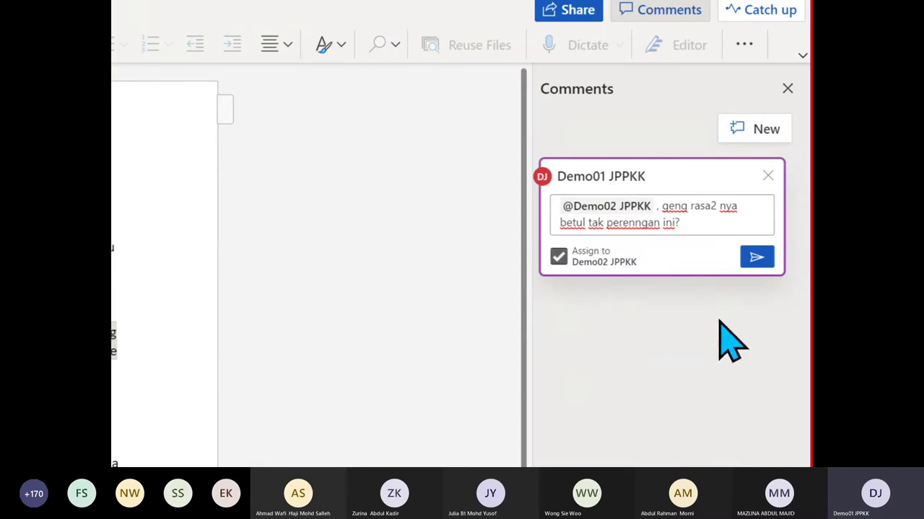
{"action": "left_click", "coordinate": [756, 257]}
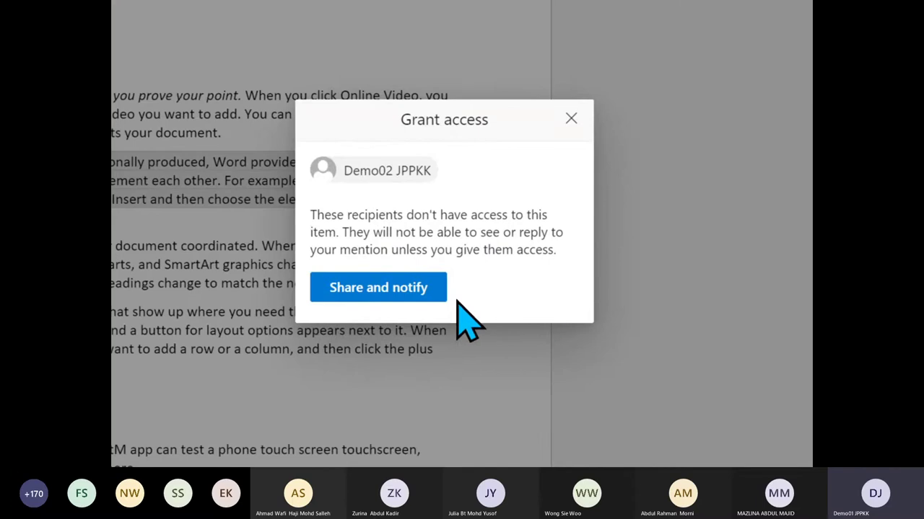
Grant the mentioned colleague access to the document and notify them
{"action": "left_click", "coordinate": [390, 287]}
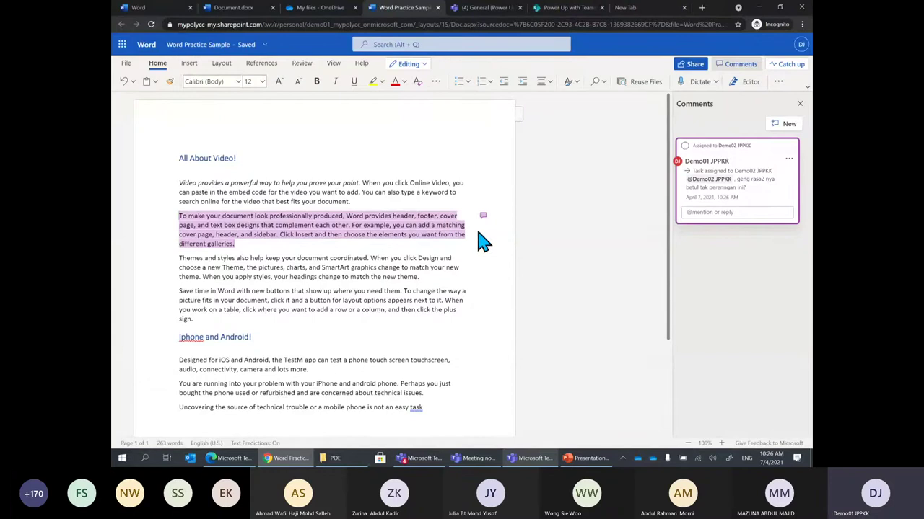
Close the Comments pane, start and abandon a reply, and open the comment card's options menu
{"action": "left_click", "coordinate": [800, 103]}
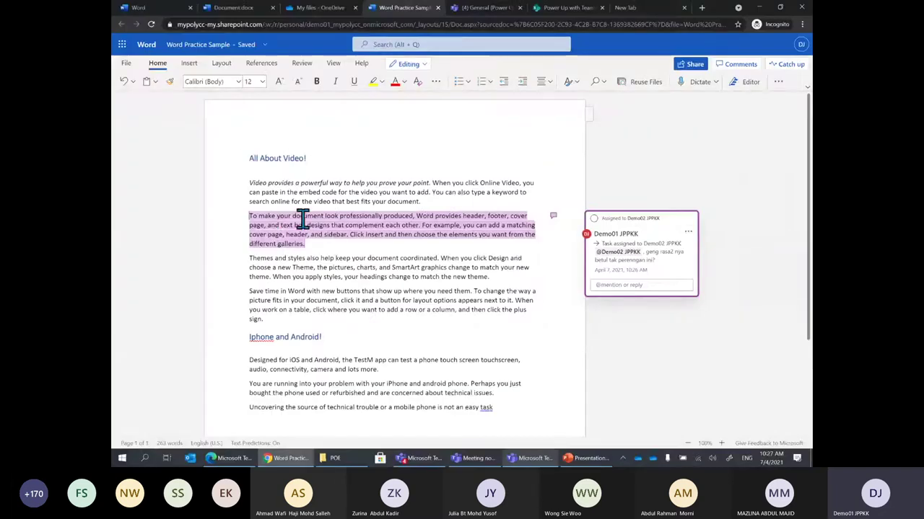
{"action": "left_click", "coordinate": [617, 285]}
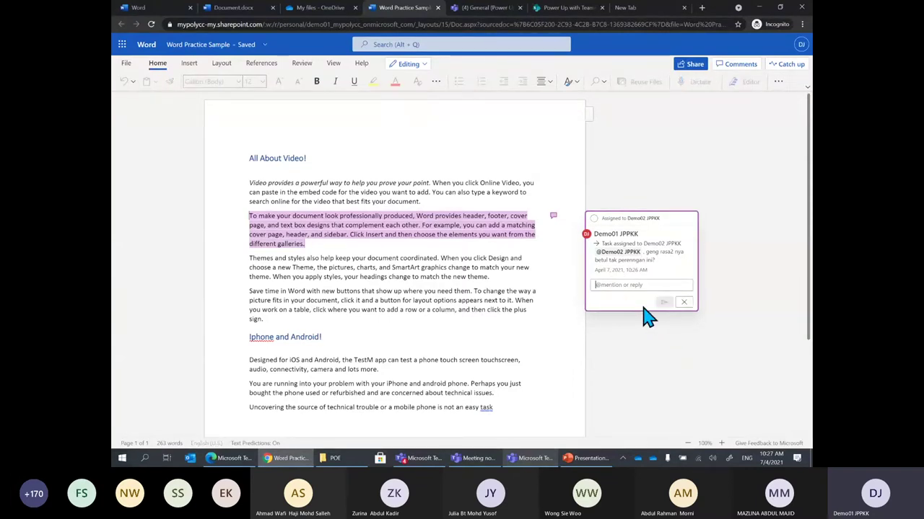
{"action": "type", "text": "@"}
{"action": "key", "text": "BackSpace"}
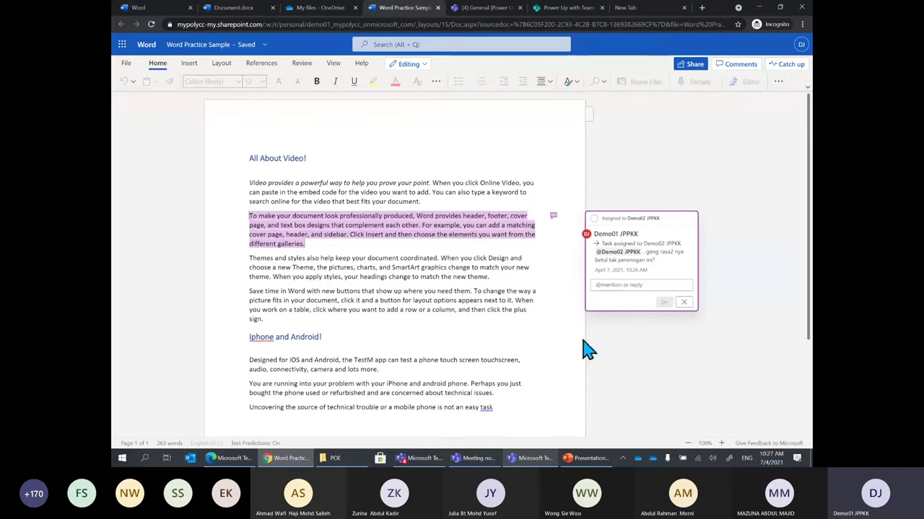
{"action": "left_click", "coordinate": [684, 302]}
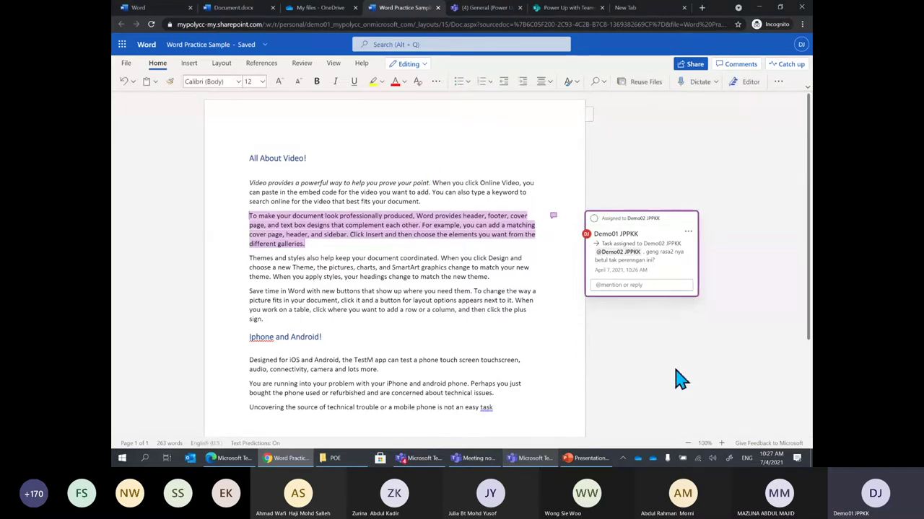
{"action": "left_click", "coordinate": [687, 231]}
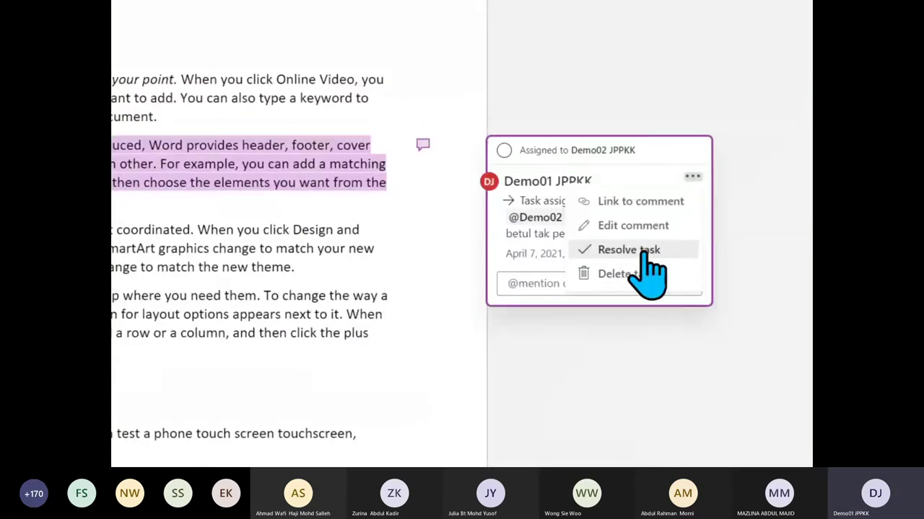
Resolve the assigned comment task, check it in the Comments pane, then close the pane
{"action": "left_click", "coordinate": [601, 250]}
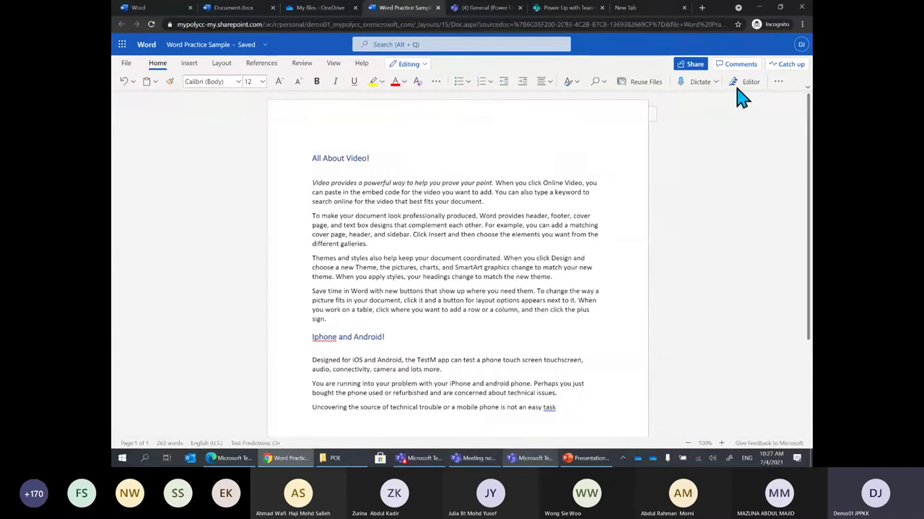
{"action": "left_click", "coordinate": [736, 64]}
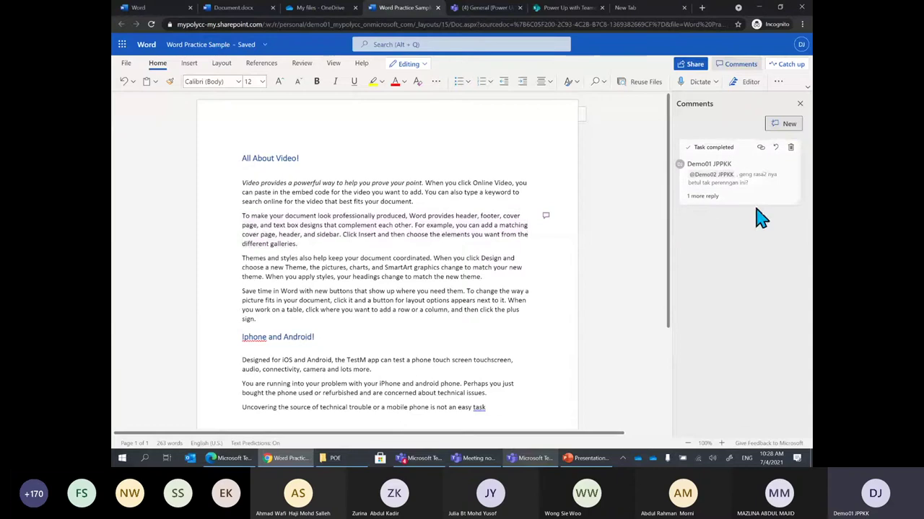
{"action": "left_click", "coordinate": [800, 105]}
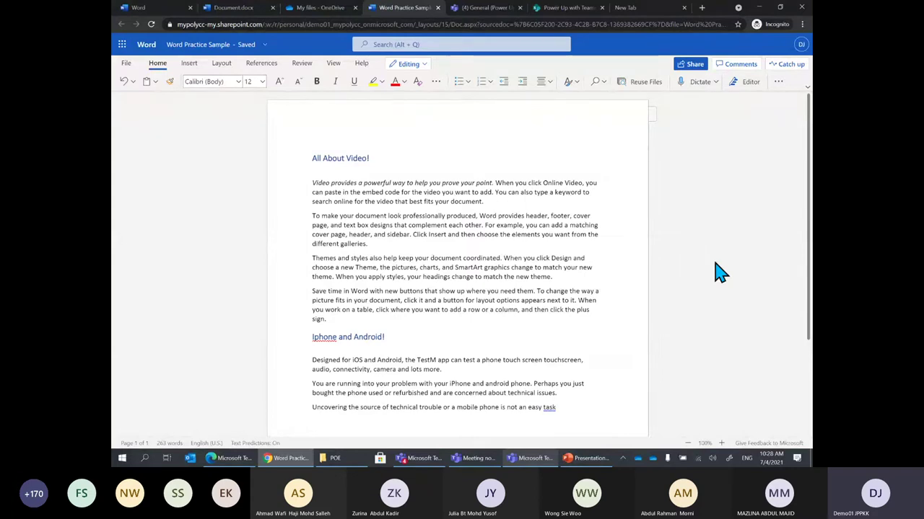
{"action": "left_click", "coordinate": [599, 461]}
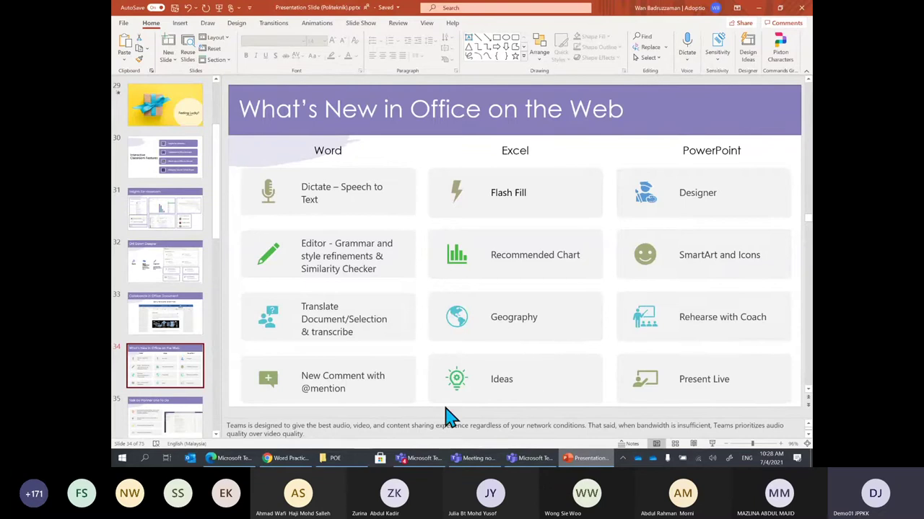
{"action": "left_click", "coordinate": [292, 459]}
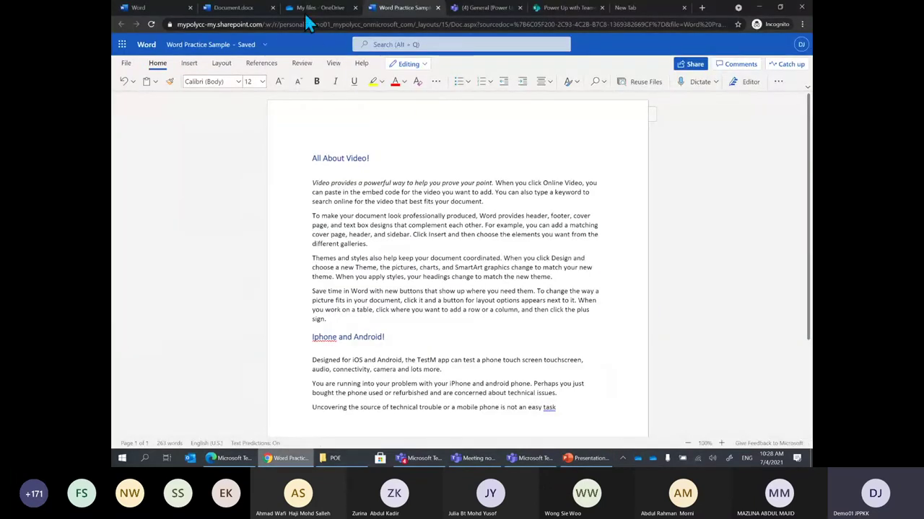
Open Excel Practice Sample.xlsx from the OneDrive My files list
{"action": "left_click", "coordinate": [306, 9]}
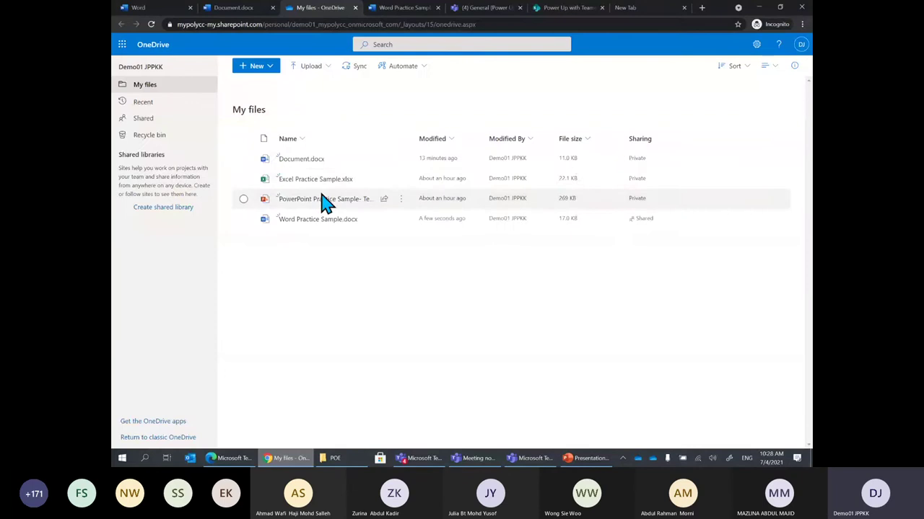
{"action": "mouse_move", "coordinate": [314, 189]}
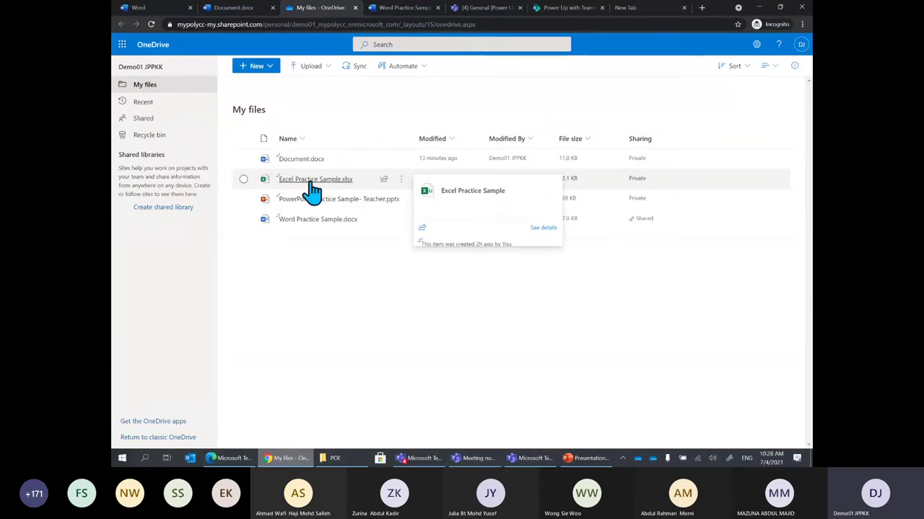
{"action": "left_click", "coordinate": [312, 182]}
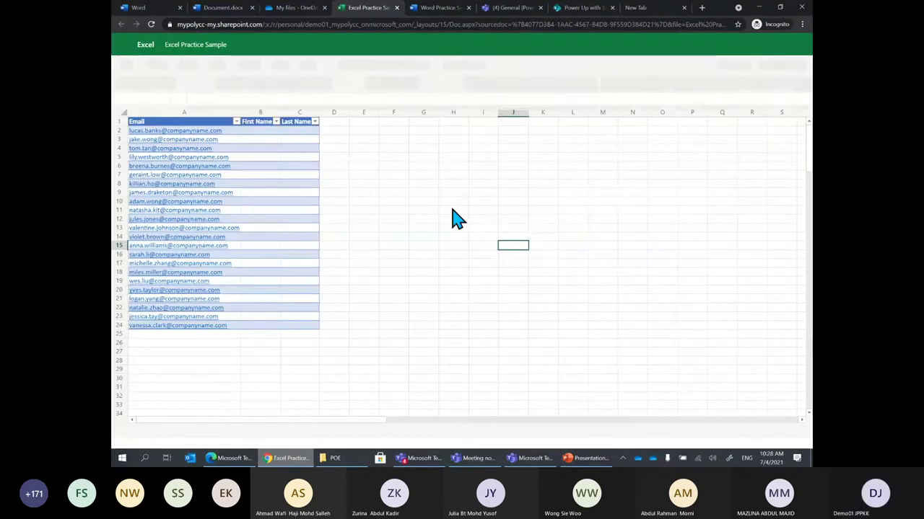
After revisiting the OneDrive tab, bring PowerPoint's slide 34 on Excel web features to the front
{"action": "left_click", "coordinate": [284, 8]}
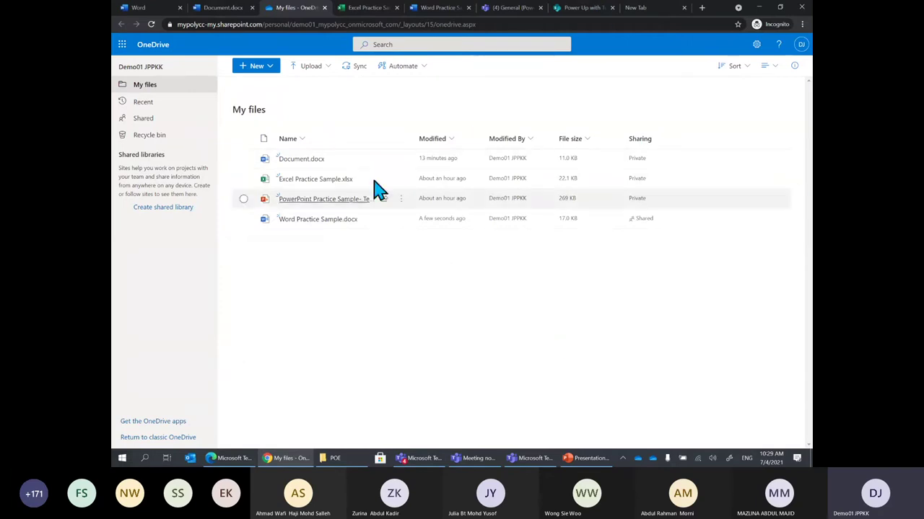
{"action": "left_click", "coordinate": [370, 8]}
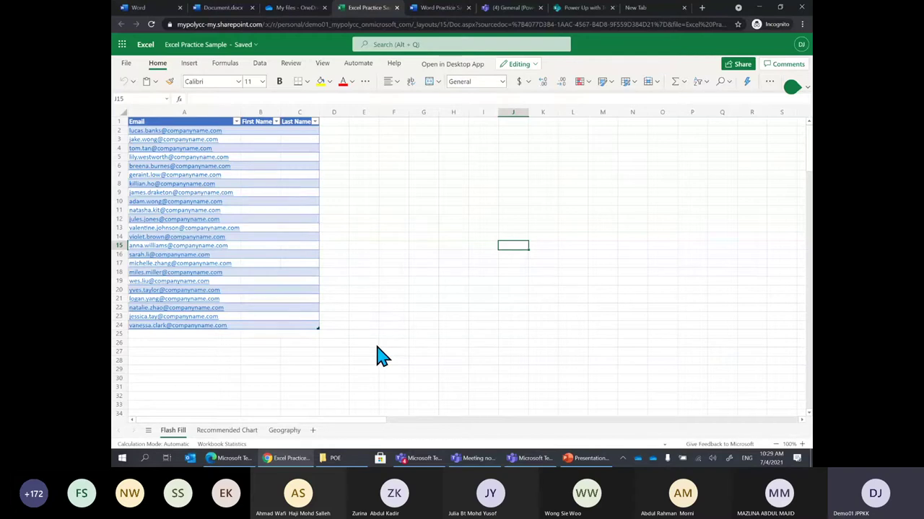
{"action": "left_click", "coordinate": [582, 460]}
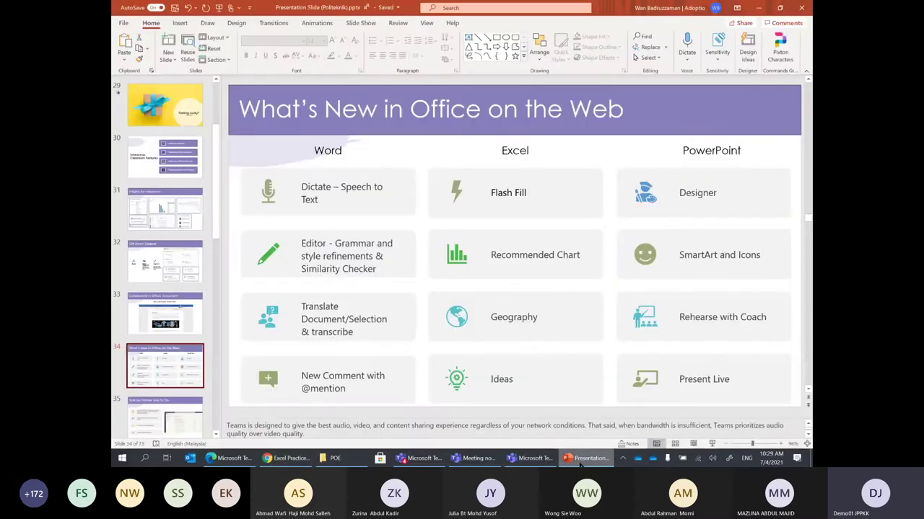
Minimize PowerPoint to return to the workbook's Flash Fill sheet
{"action": "left_click", "coordinate": [758, 7]}
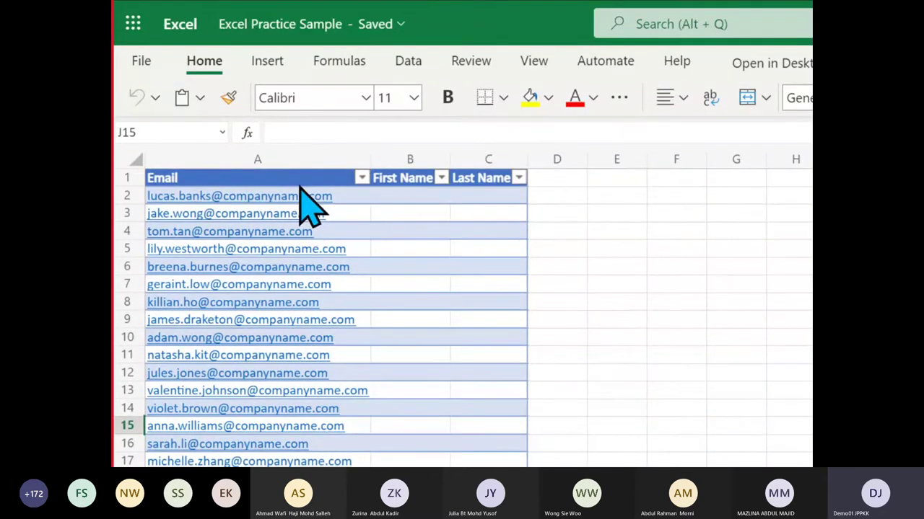
{"action": "left_click", "coordinate": [404, 199]}
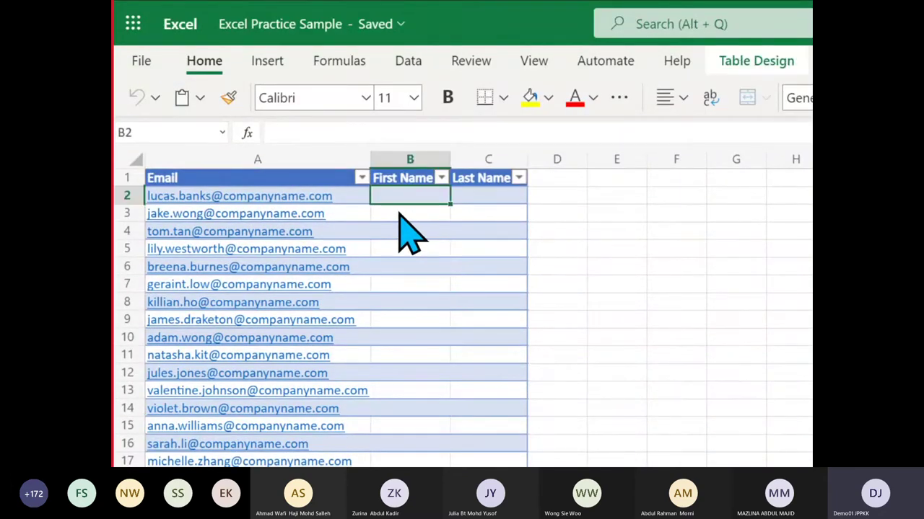
{"action": "left_click", "coordinate": [393, 211]}
{"action": "left_click", "coordinate": [410, 234]}
{"action": "left_click", "coordinate": [404, 250]}
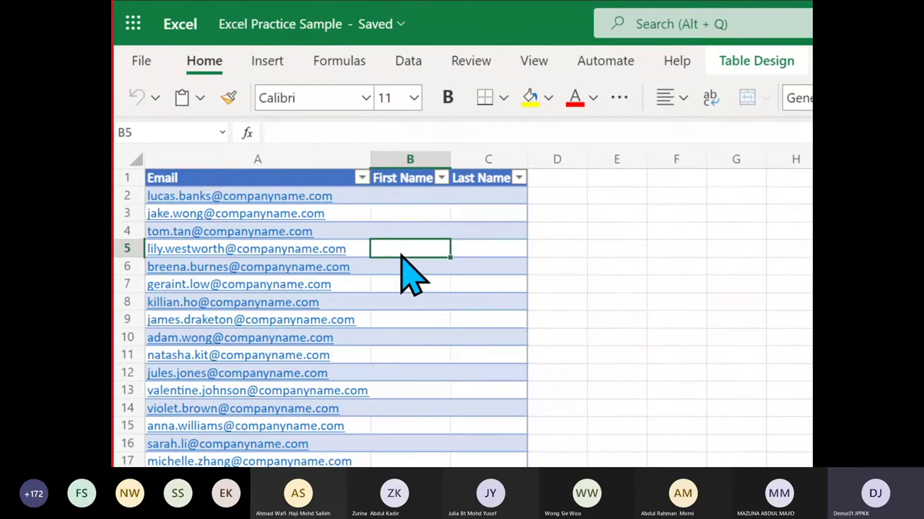
{"action": "left_click", "coordinate": [398, 267]}
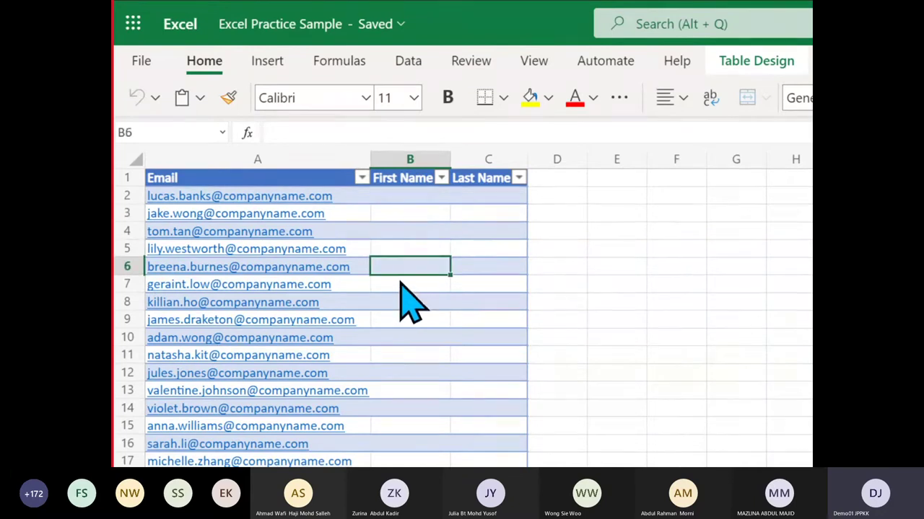
{"action": "left_click", "coordinate": [401, 283]}
{"action": "left_click", "coordinate": [399, 201]}
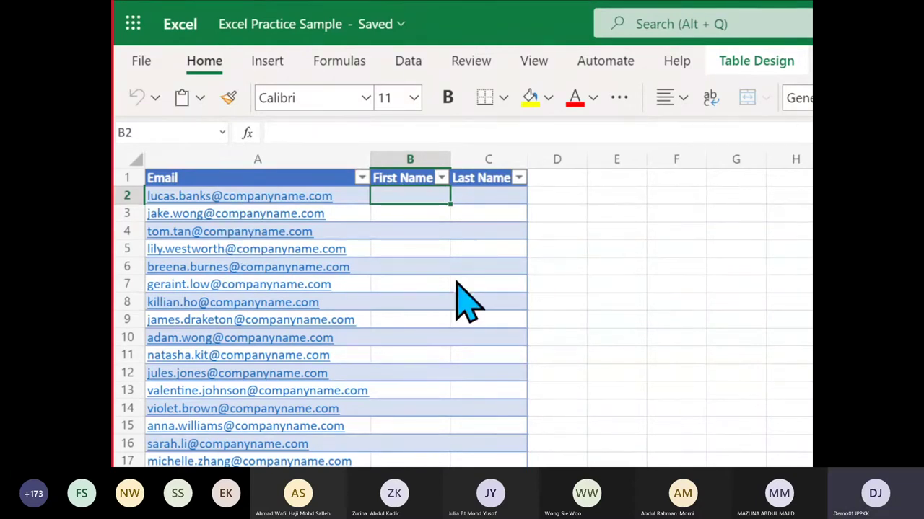
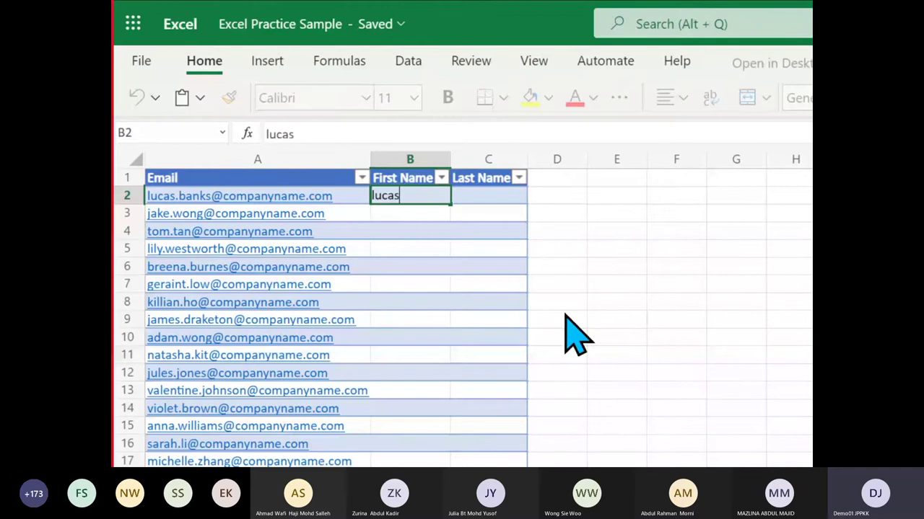
Finish the row 2 example first name in B2 and enter an example surname in C2
{"action": "key", "text": "Tab"}
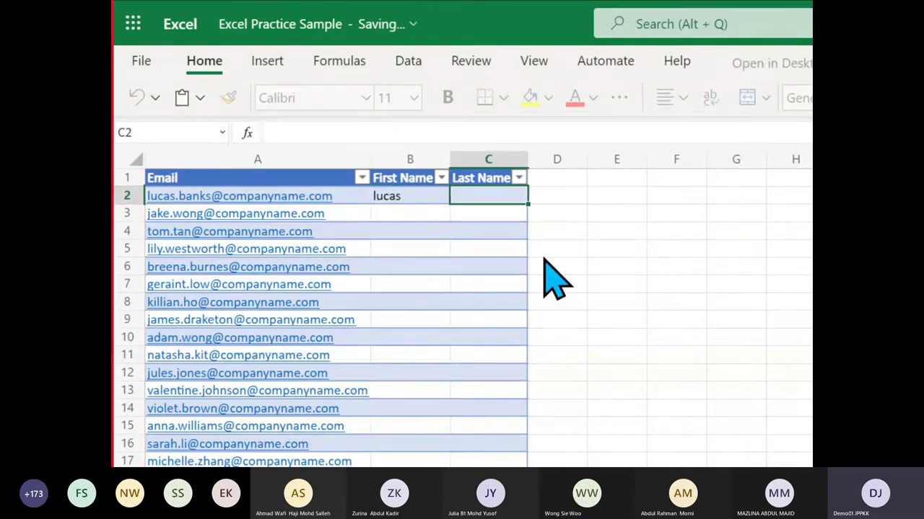
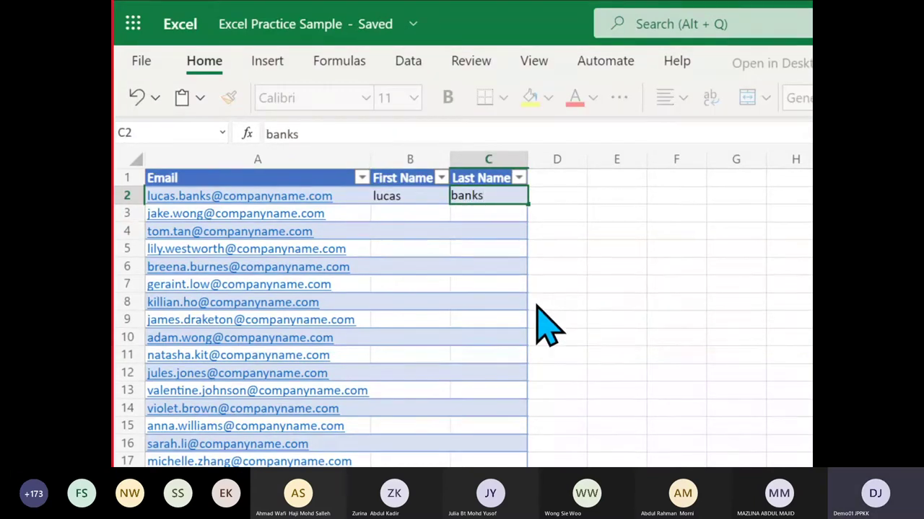
{"action": "left_click", "coordinate": [537, 306]}
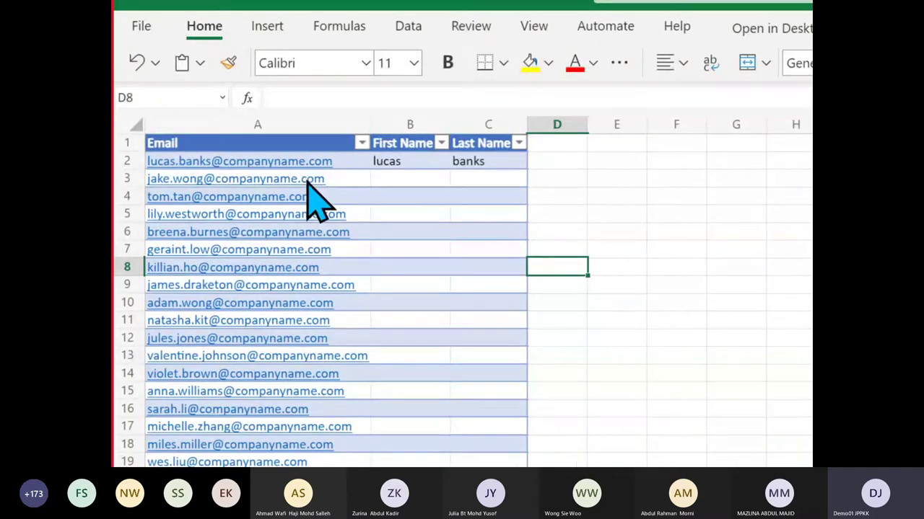
Clear the example names from C2 and B2
{"action": "left_click", "coordinate": [505, 163]}
{"action": "key", "text": "BackSpace"}
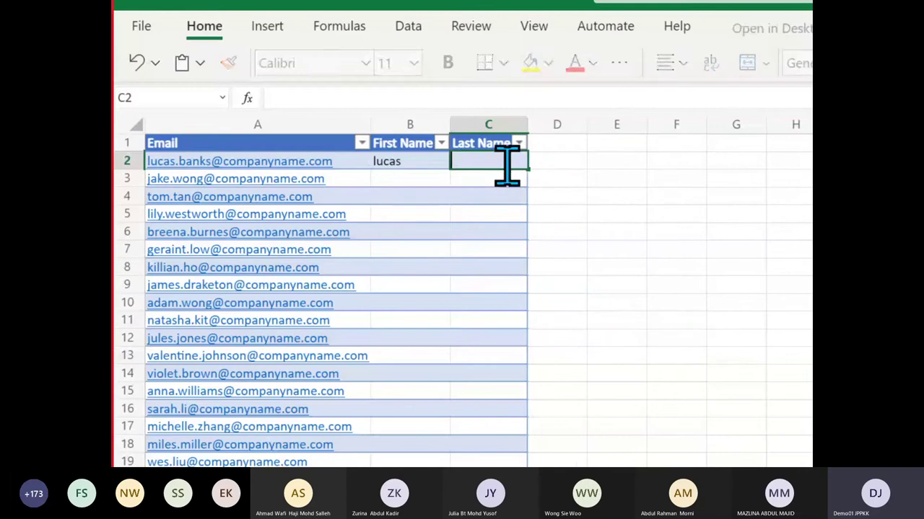
{"action": "left_click", "coordinate": [415, 160]}
{"action": "key", "text": "BackSpace"}
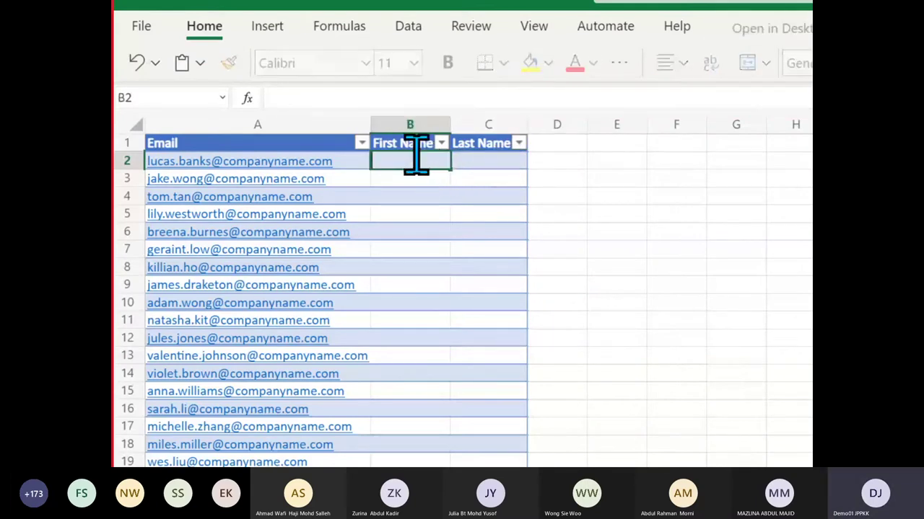
{"action": "left_click", "coordinate": [433, 214]}
Retype the first-name example in B2, try a second name in B3, then delete B3
{"action": "left_click", "coordinate": [408, 165]}
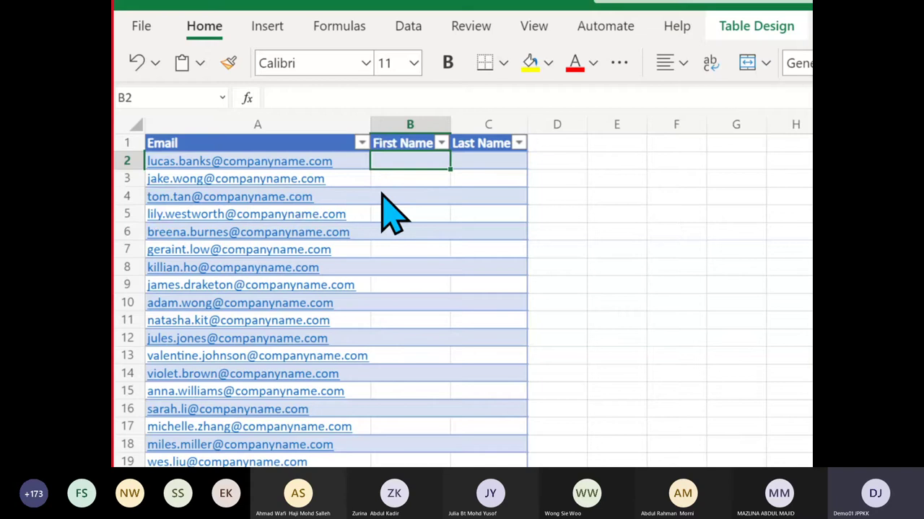
{"action": "type", "text": "lucas"}
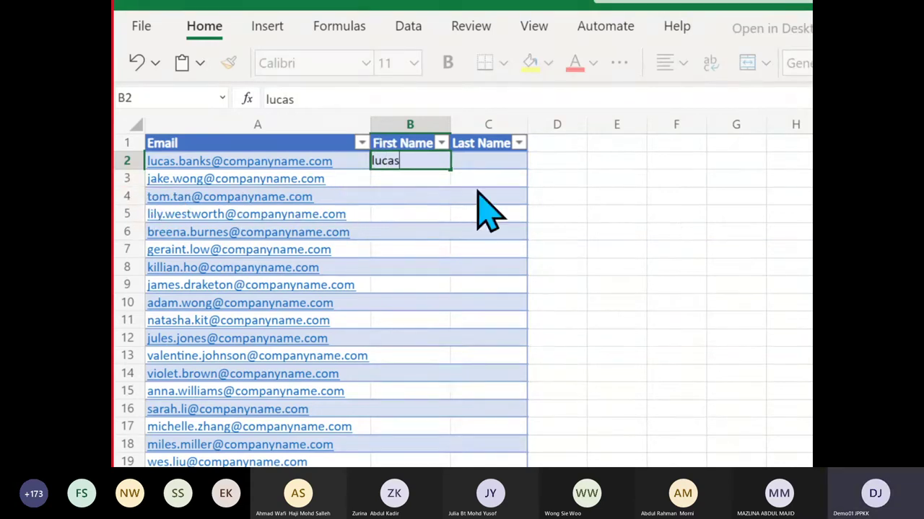
{"action": "left_click", "coordinate": [426, 183]}
{"action": "type", "text": "jake"}
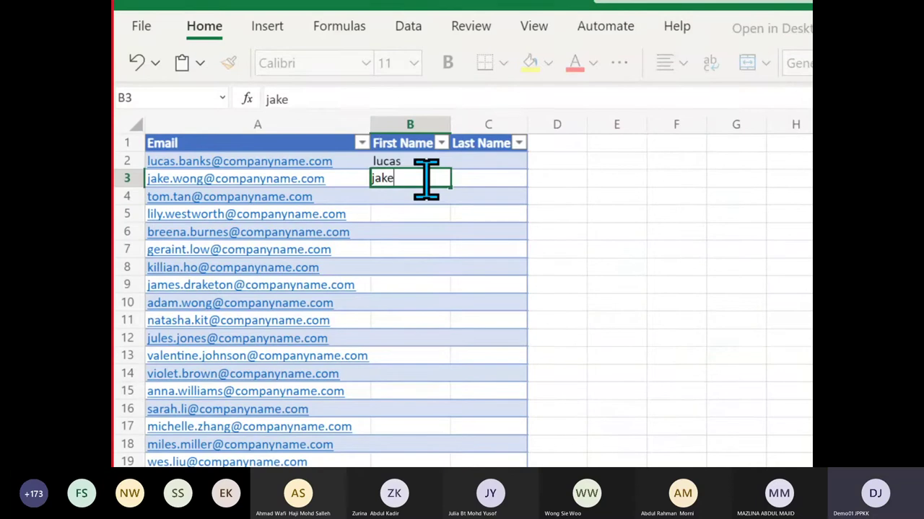
{"action": "left_click", "coordinate": [413, 195]}
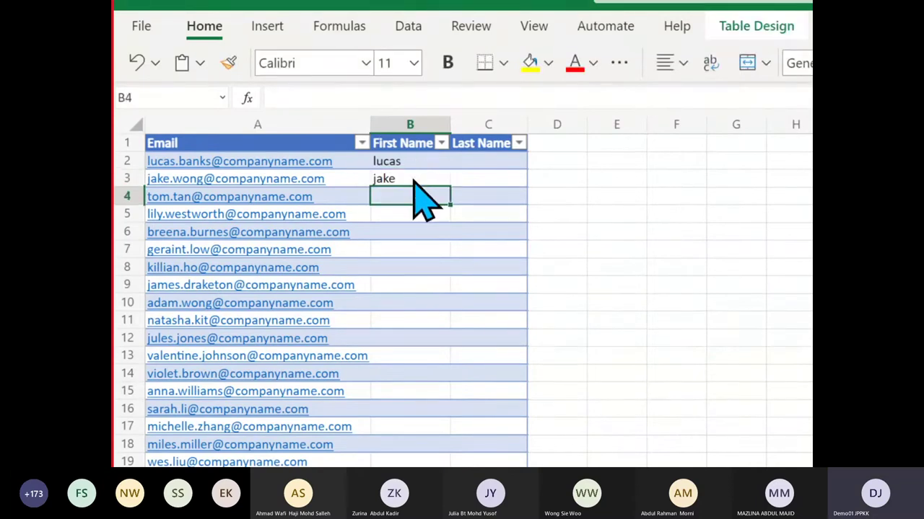
{"action": "left_click", "coordinate": [419, 183]}
{"action": "key", "text": "BackSpace"}
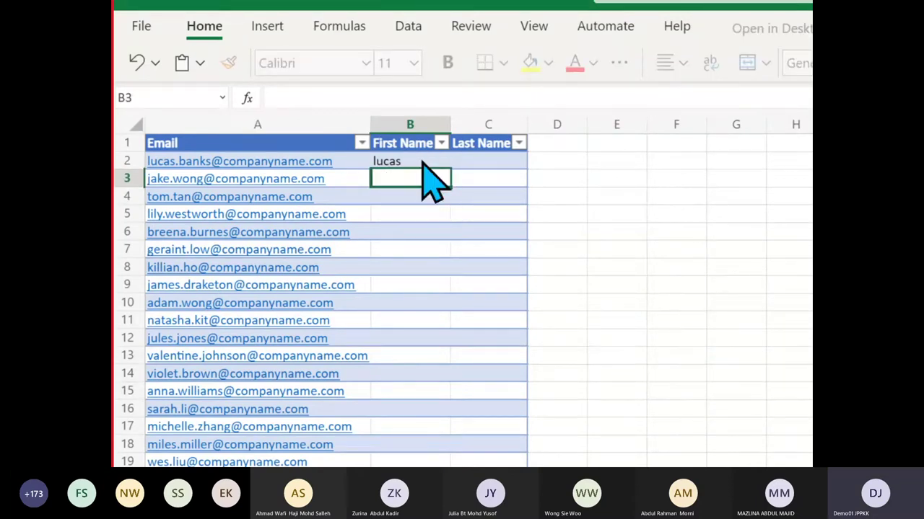
{"action": "key", "text": "Up"}
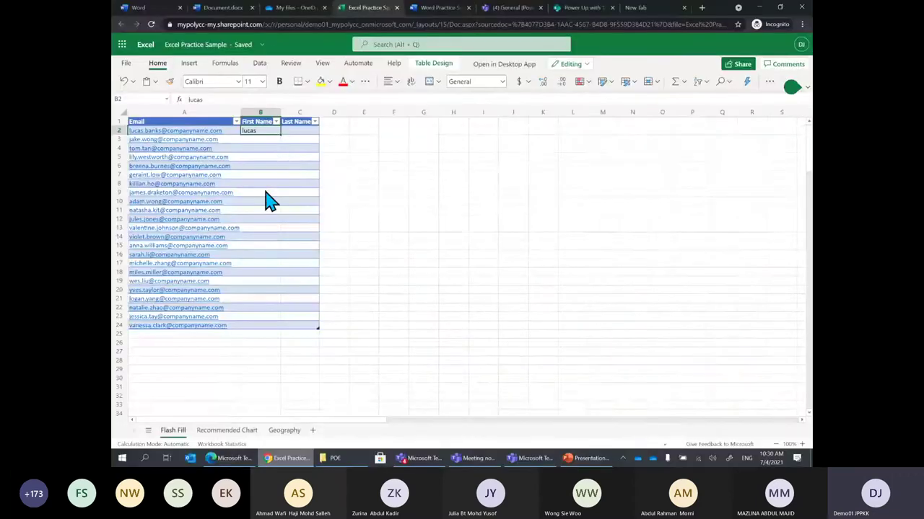
Run Flash Fill from the Data tab on the First Name column, then undo it
{"action": "left_click", "coordinate": [258, 67]}
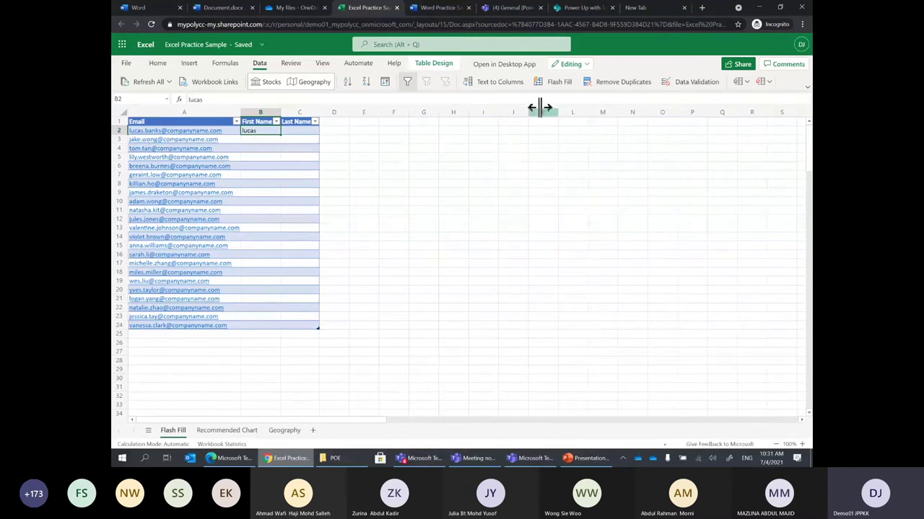
{"action": "left_click", "coordinate": [554, 83]}
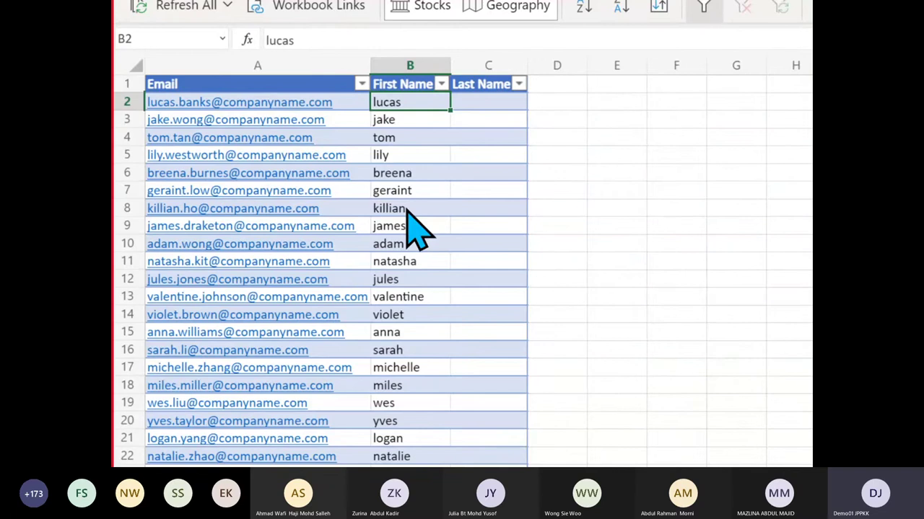
{"action": "key", "text": "ctrl+z"}
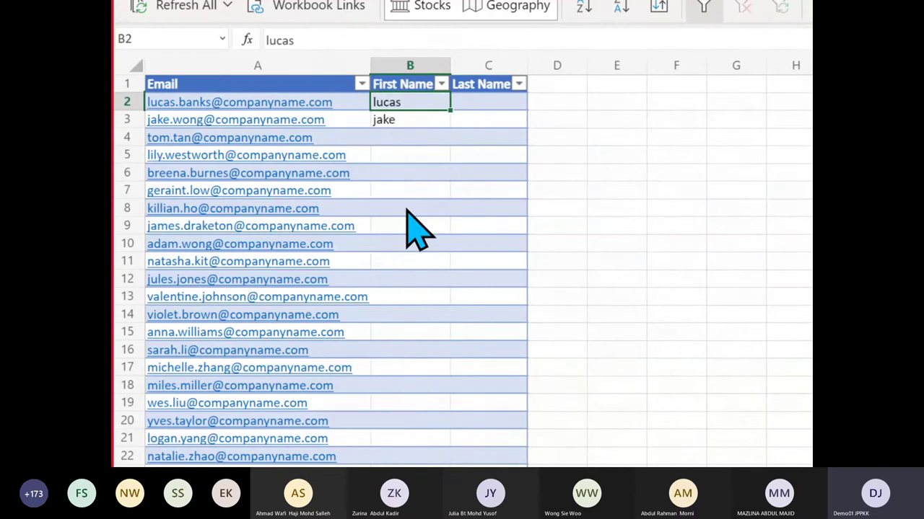
Clear B2 and B3, re-enter the first-name example in B2, and Flash Fill the column again
{"action": "left_click", "coordinate": [423, 121]}
{"action": "key", "text": "Delete"}
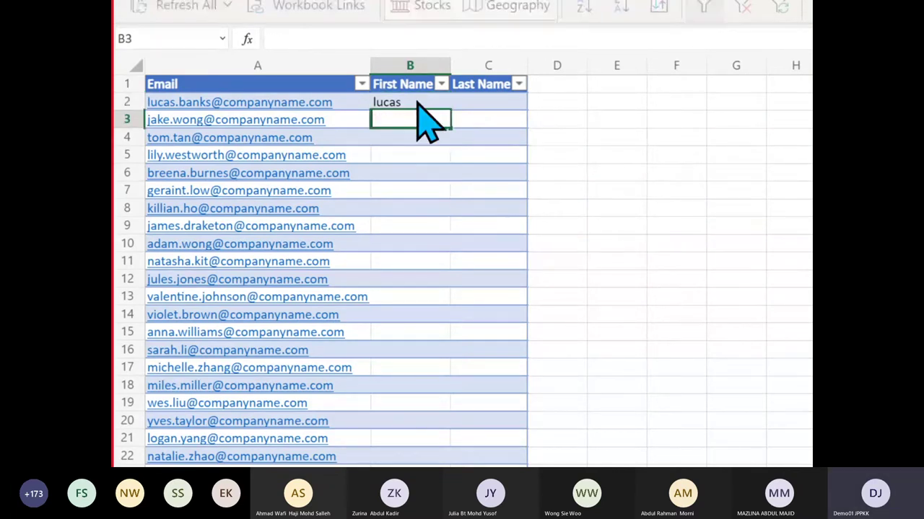
{"action": "left_click", "coordinate": [417, 101]}
{"action": "key", "text": "Delete"}
{"action": "key", "text": "Down"}
{"action": "key", "text": "Down"}
{"action": "left_click", "coordinate": [412, 99]}
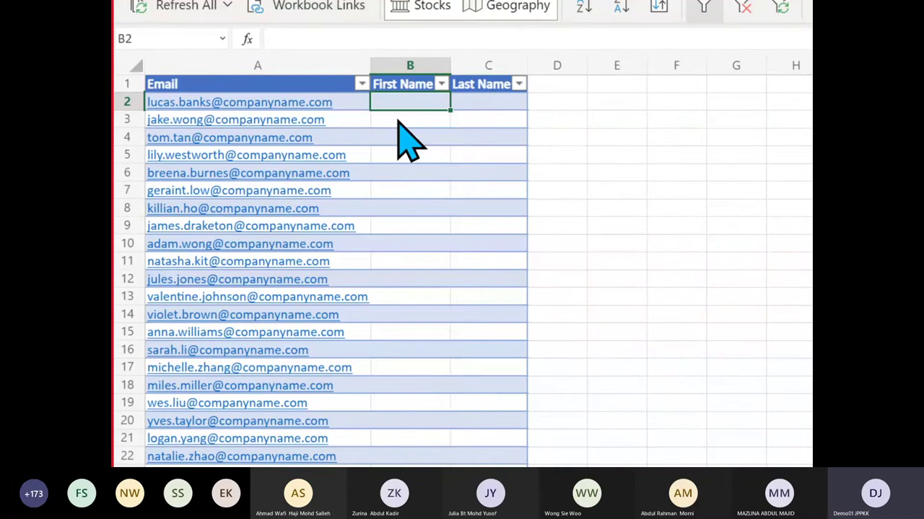
{"action": "type", "text": "le"}
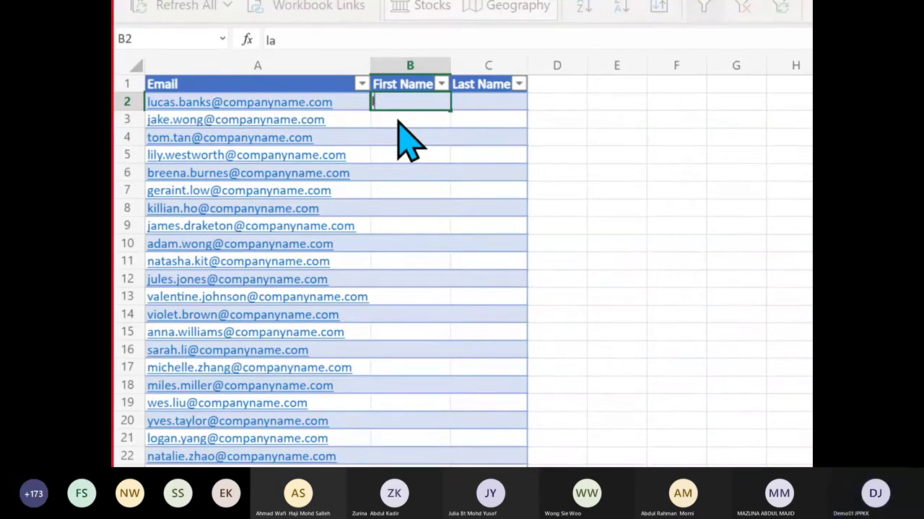
{"action": "key", "text": "BackSpace"}
{"action": "key", "text": "BackSpace"}
{"action": "type", "text": "lucas"}
{"action": "key", "text": "Return"}
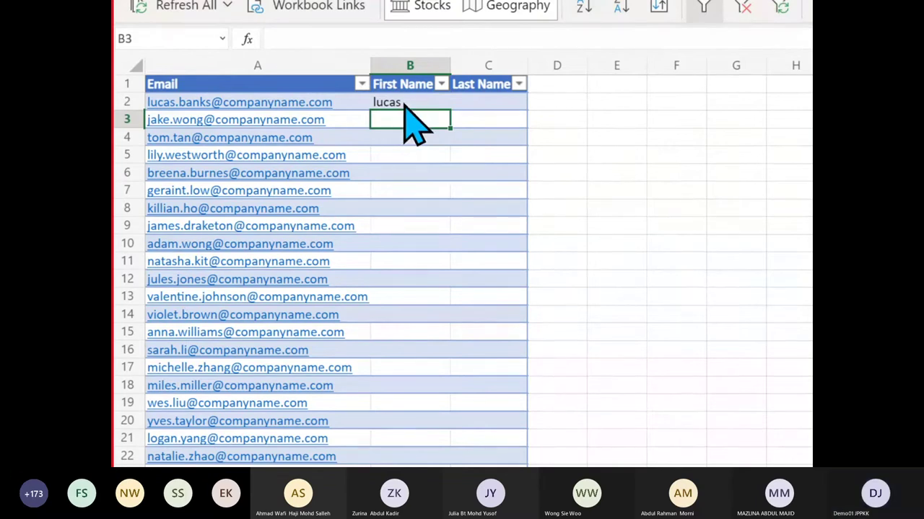
{"action": "key", "text": "Up"}
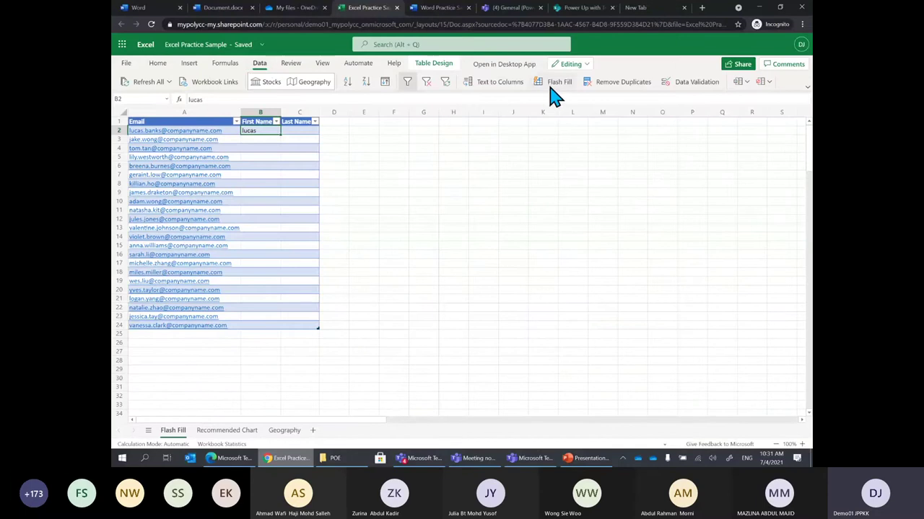
{"action": "left_click", "coordinate": [553, 82]}
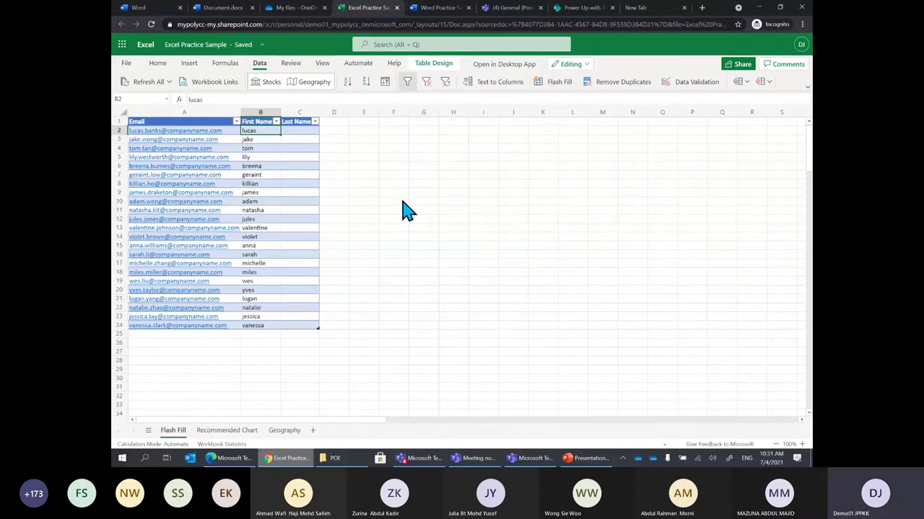
Enter a surname example in C2, Flash Fill the Last Name column, then return to PowerPoint's slide 34
{"action": "left_click", "coordinate": [298, 132]}
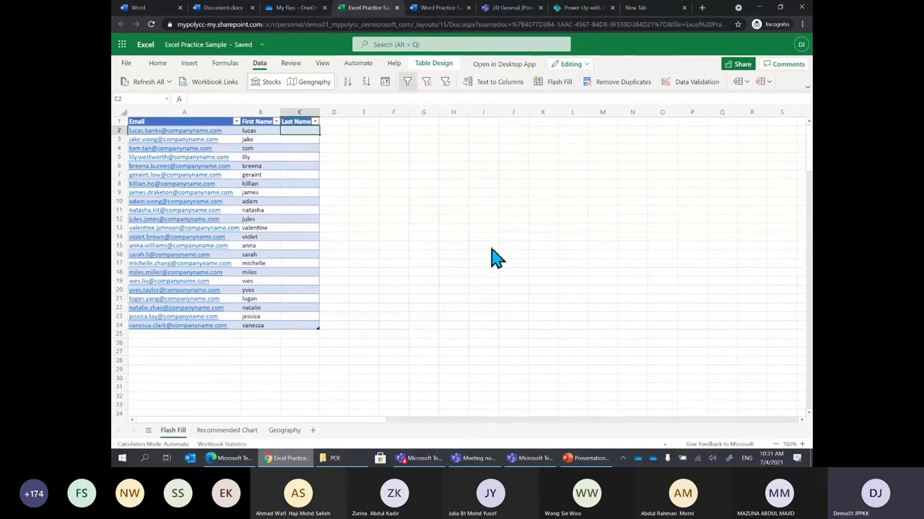
{"action": "type", "text": "ba"}
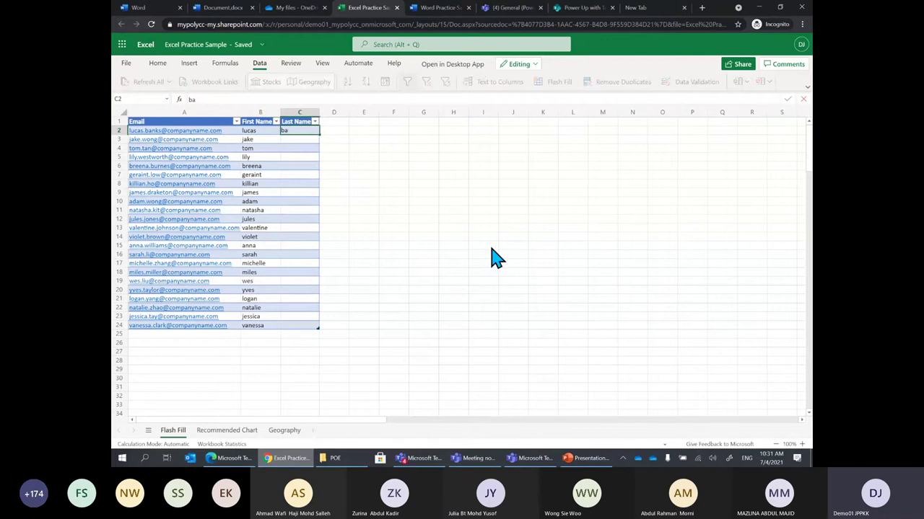
{"action": "type", "text": "js"}
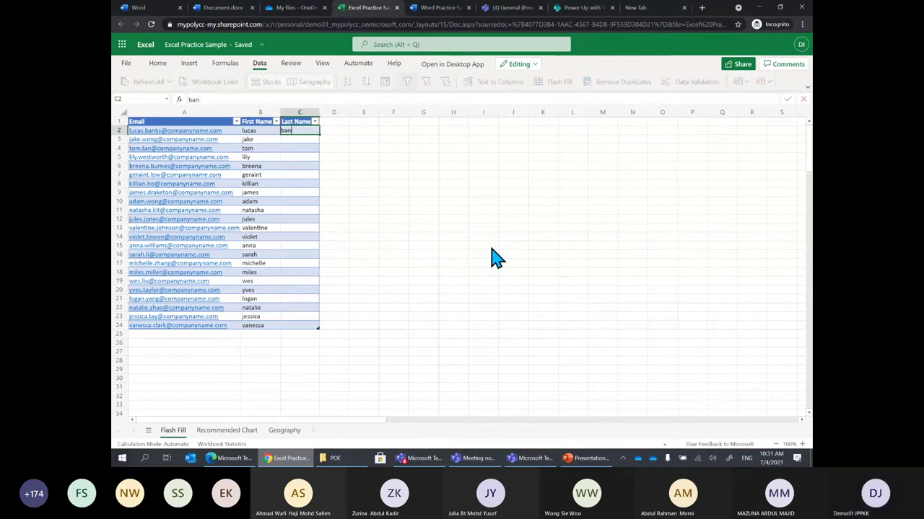
{"action": "left_click", "coordinate": [302, 134]}
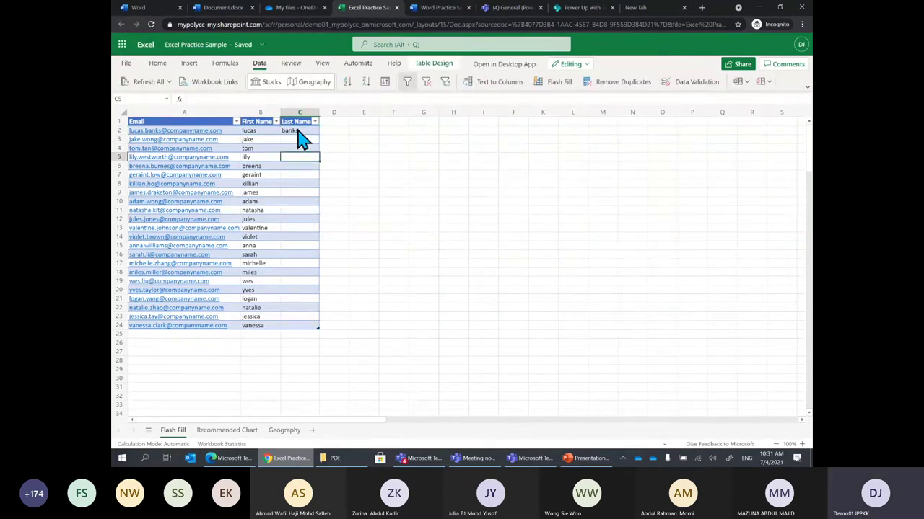
{"action": "left_click", "coordinate": [558, 83]}
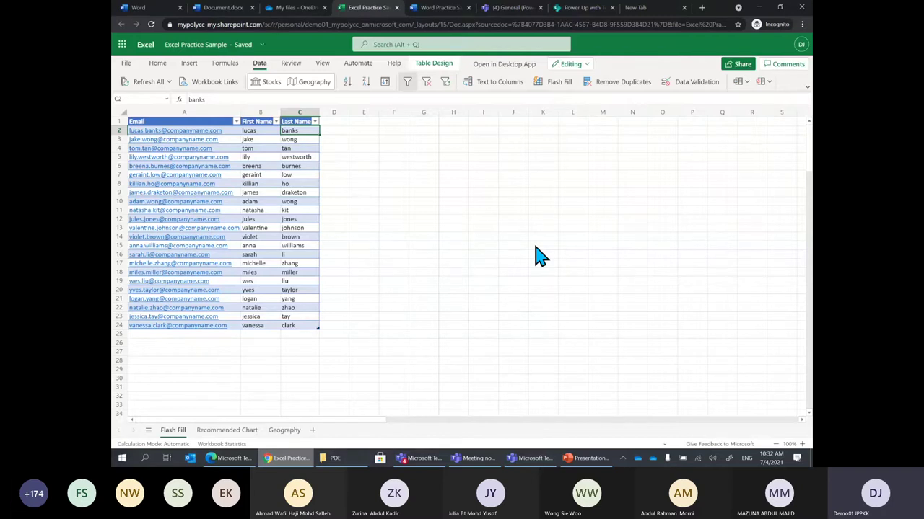
{"action": "left_click", "coordinate": [583, 460]}
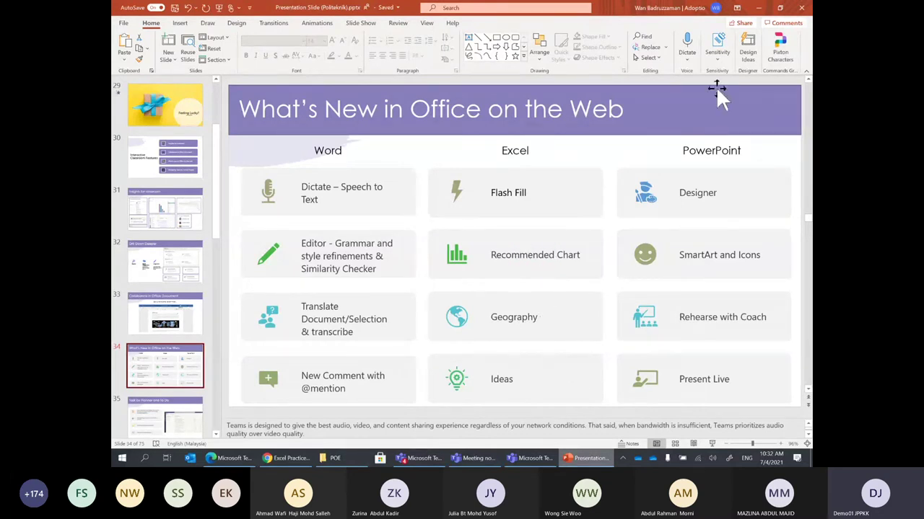
Minimize PowerPoint to return to the Excel Practice Sample workbook
{"action": "left_click", "coordinate": [759, 8]}
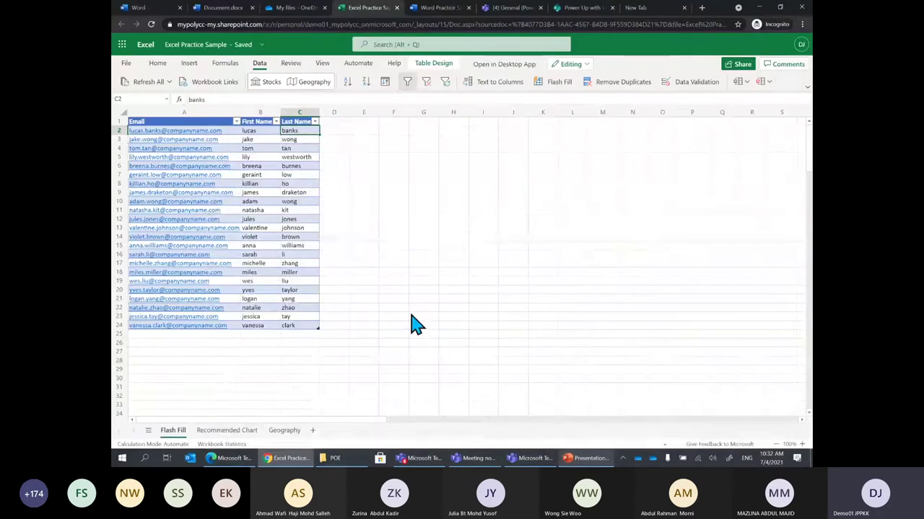
{"action": "left_click", "coordinate": [221, 433]}
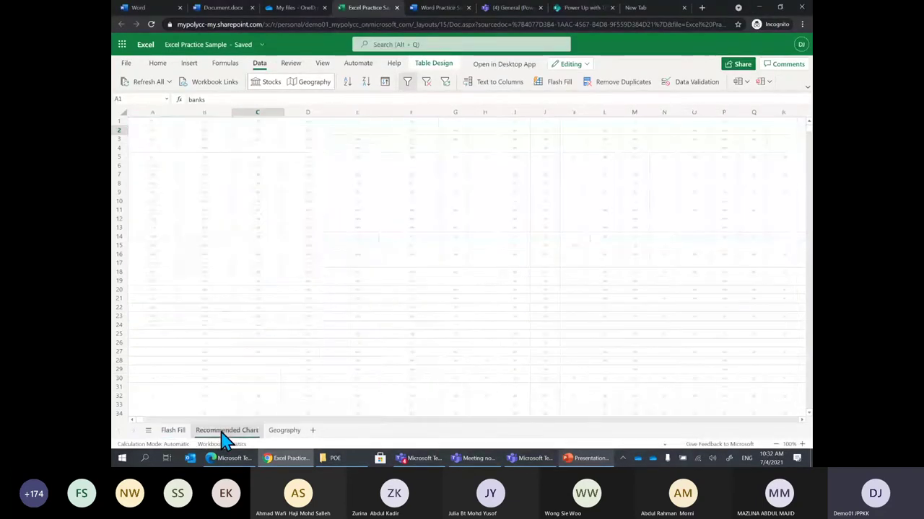
{"action": "left_click", "coordinate": [268, 361]}
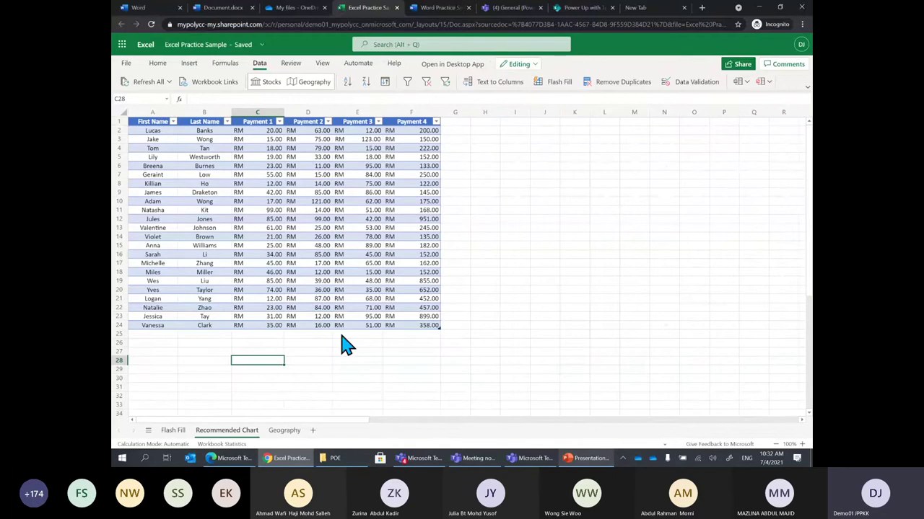
{"action": "left_click", "coordinate": [325, 238]}
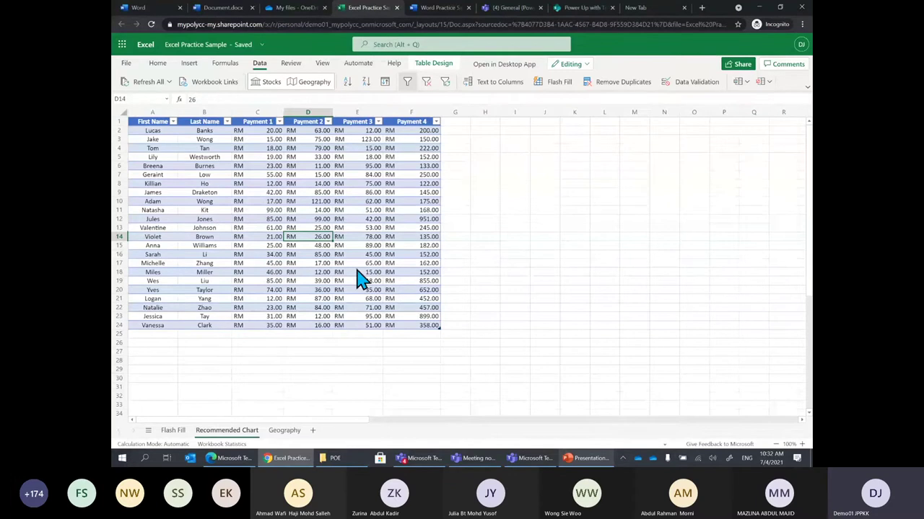
{"action": "left_click", "coordinate": [399, 300]}
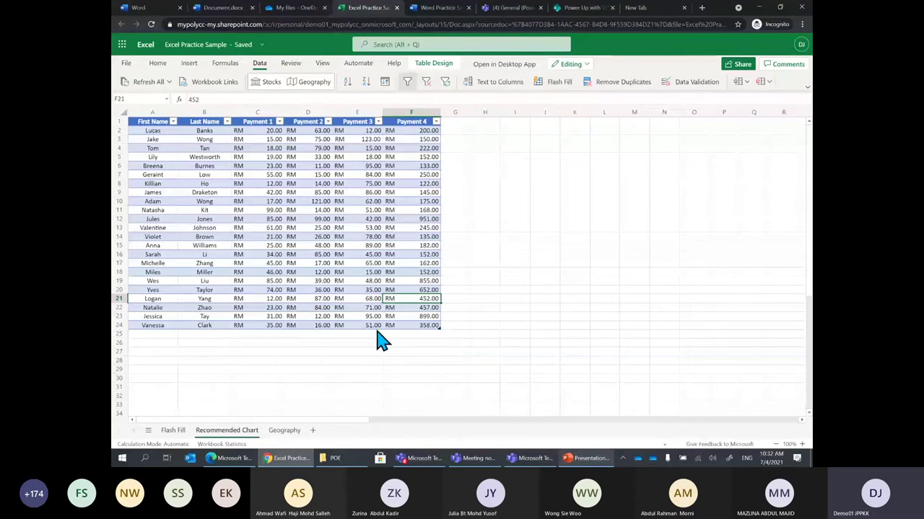
{"action": "left_click", "coordinate": [228, 264]}
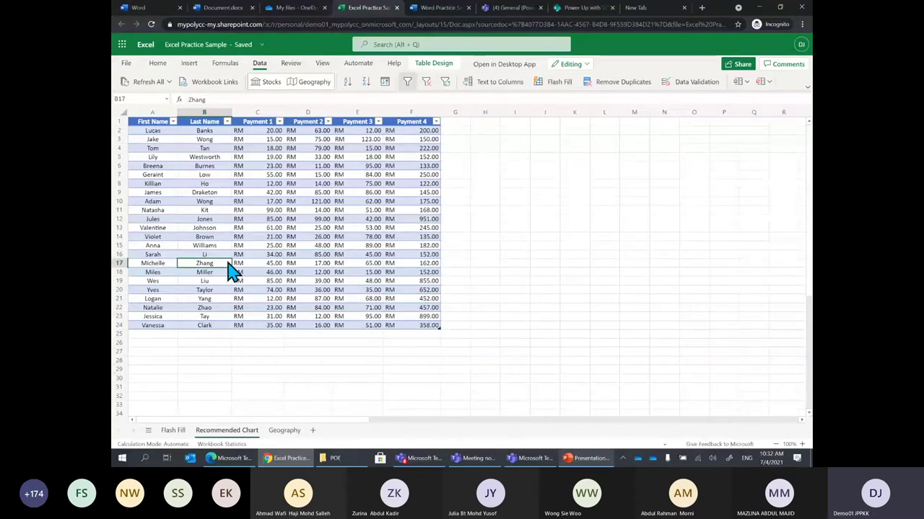
{"action": "left_click", "coordinate": [209, 166]}
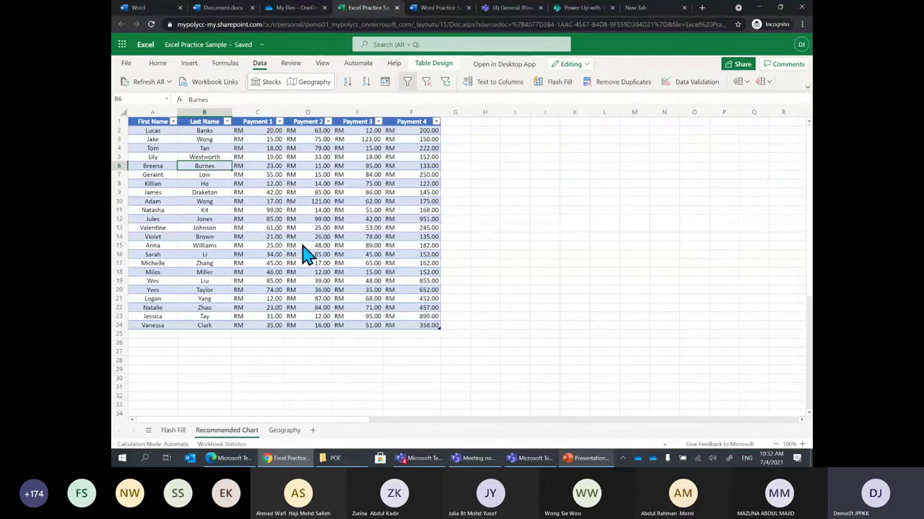
{"action": "left_click", "coordinate": [485, 202]}
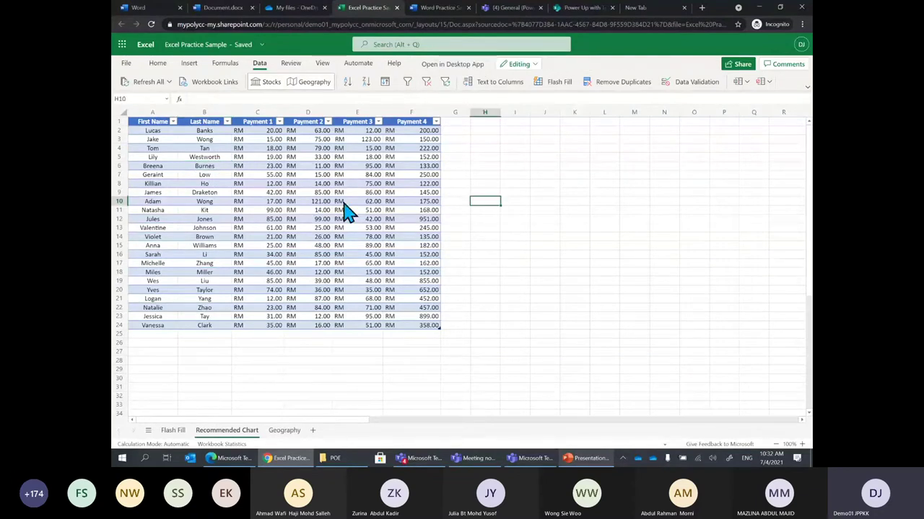
{"action": "left_click", "coordinate": [305, 186]}
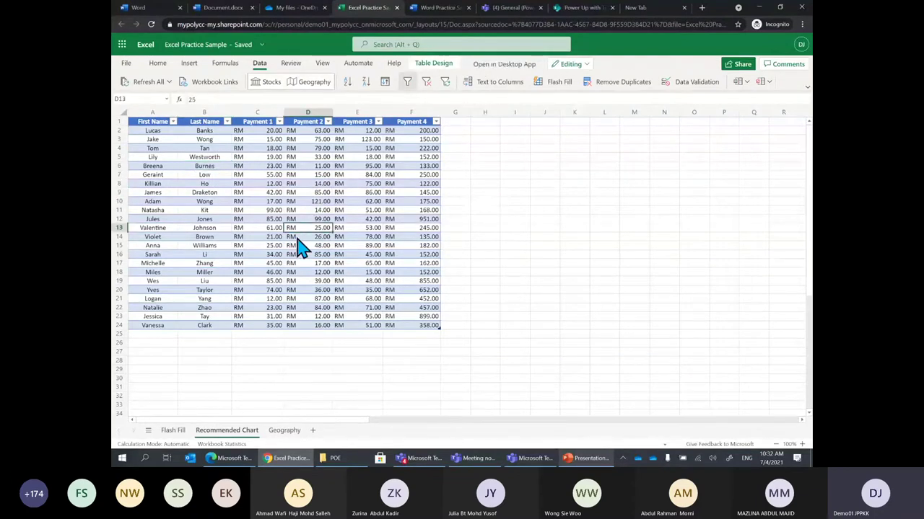
{"action": "left_click", "coordinate": [289, 281]}
{"action": "left_click", "coordinate": [222, 237]}
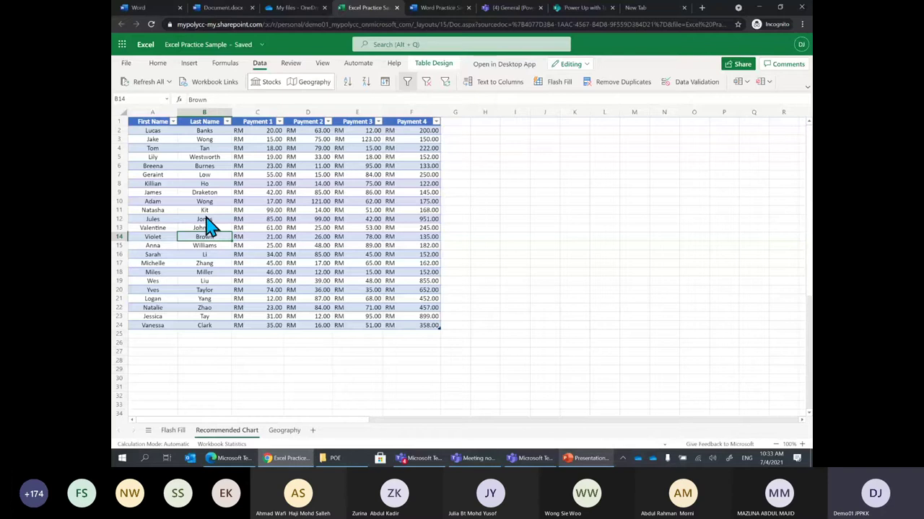
Browse the chart type gallery, then bring up Recommended Charts suggestions for the payment table
{"action": "left_click", "coordinate": [189, 63]}
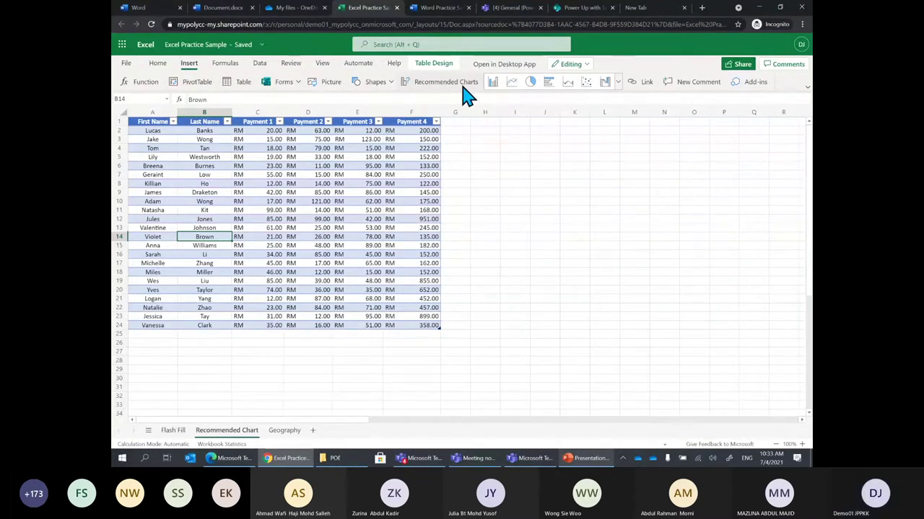
{"action": "left_click", "coordinate": [618, 83]}
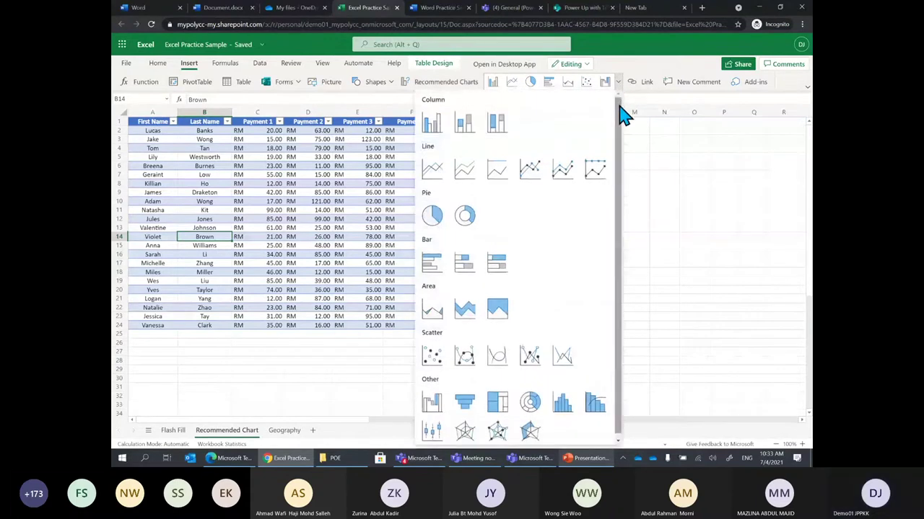
{"action": "left_click_drag", "start_coordinate": [622, 153], "coordinate": [625, 93]}
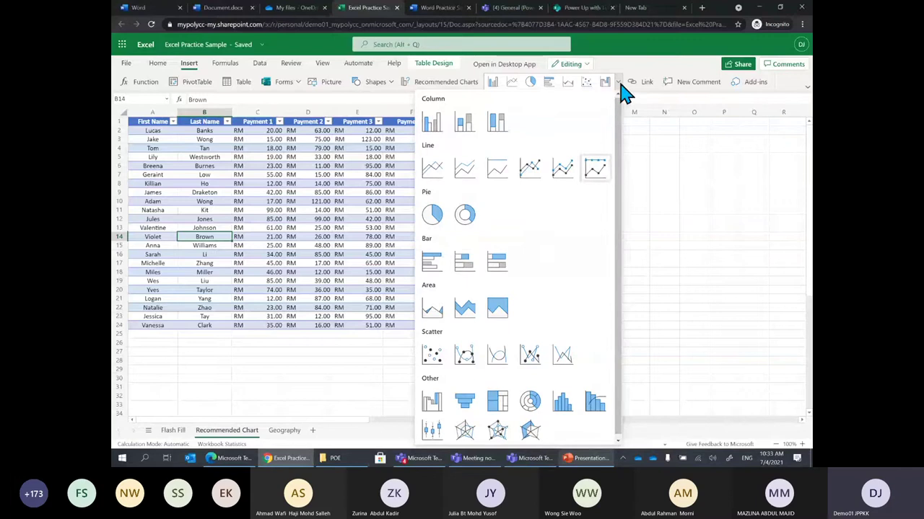
{"action": "left_click", "coordinate": [619, 83]}
{"action": "left_click", "coordinate": [455, 82]}
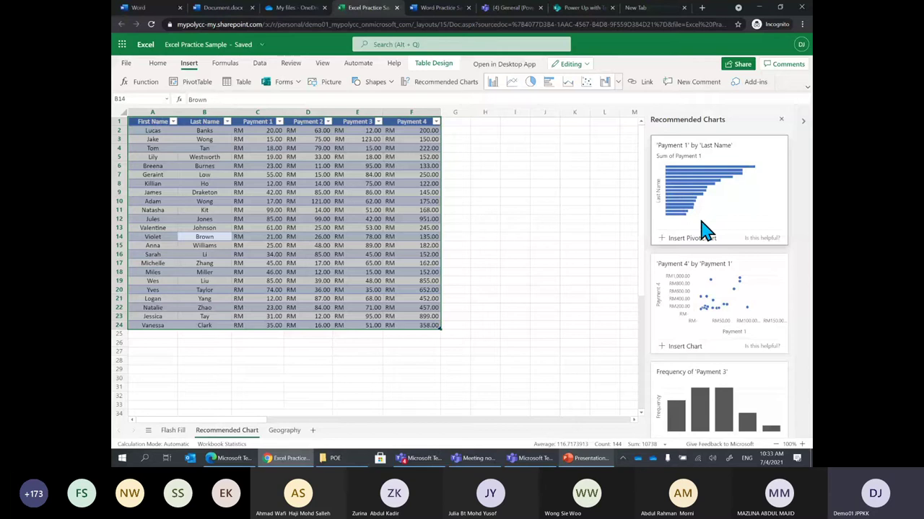
{"action": "scroll", "coordinate": [714, 274], "scroll_direction": "down", "scroll_amount": 3}
{"action": "scroll", "coordinate": [722, 295], "scroll_direction": "up", "scroll_amount": 1}
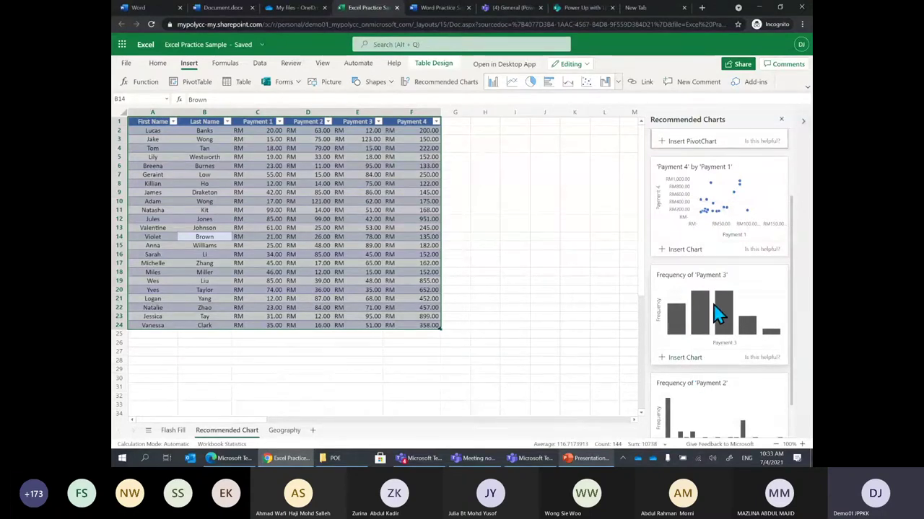
Insert the 'Frequency of Payment 3' chart and enlarge it over the table
{"action": "left_click", "coordinate": [684, 358]}
{"action": "left_click_drag", "start_coordinate": [450, 286], "coordinate": [353, 188]}
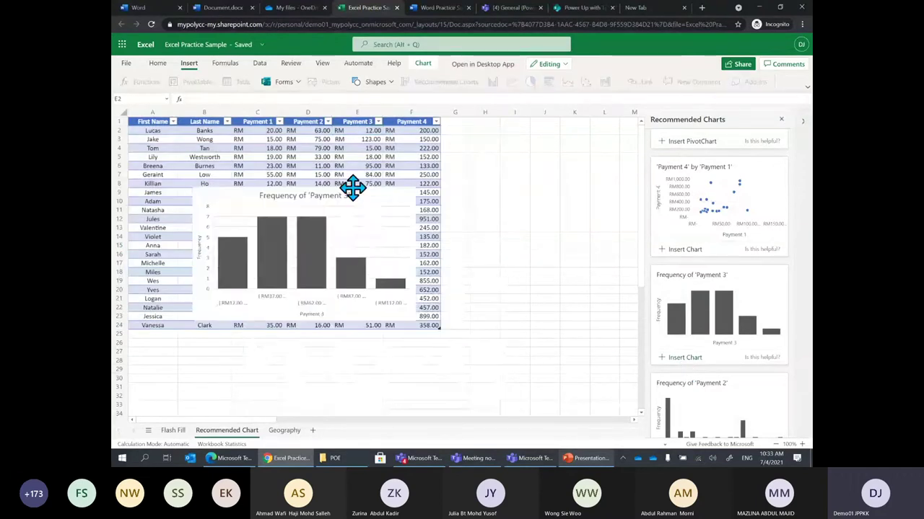
{"action": "left_click_drag", "start_coordinate": [385, 267], "coordinate": [603, 358]}
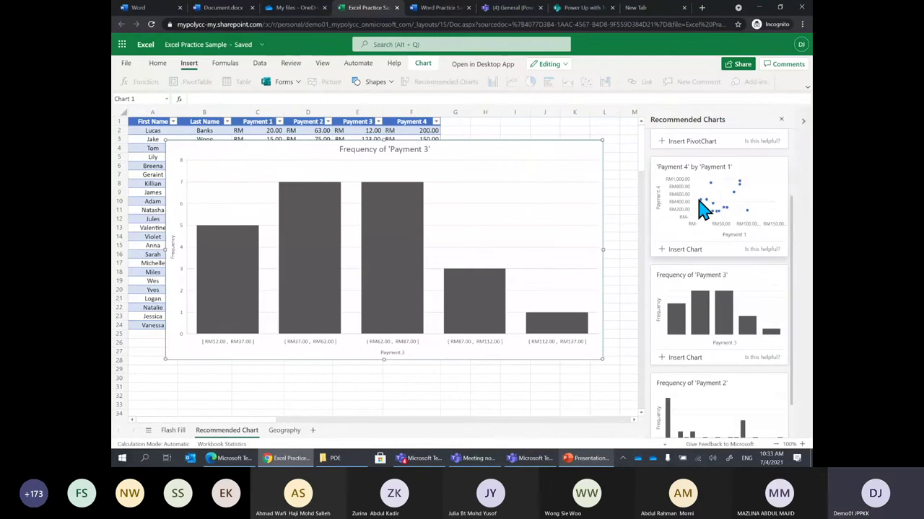
Delete the Payment 3 frequency chart and insert a Clustered Bar chart of the table
{"action": "key", "text": "Delete"}
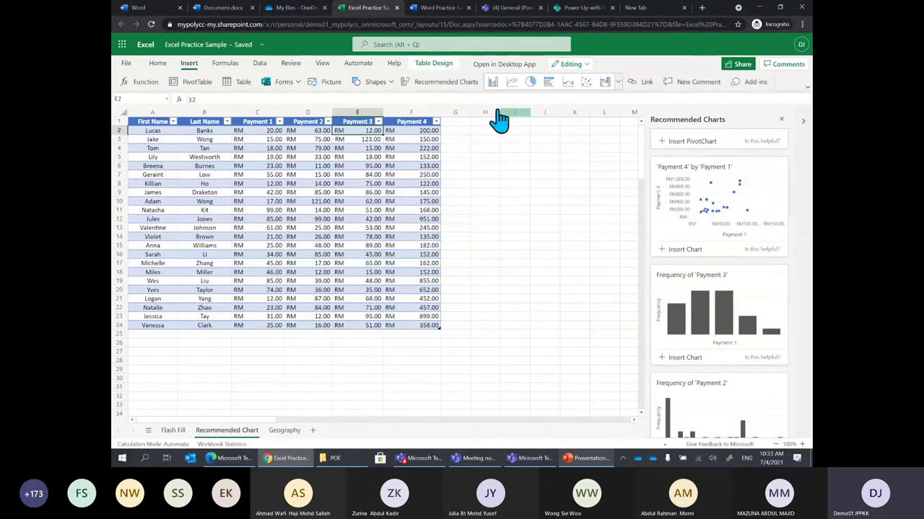
{"action": "left_click", "coordinate": [618, 84]}
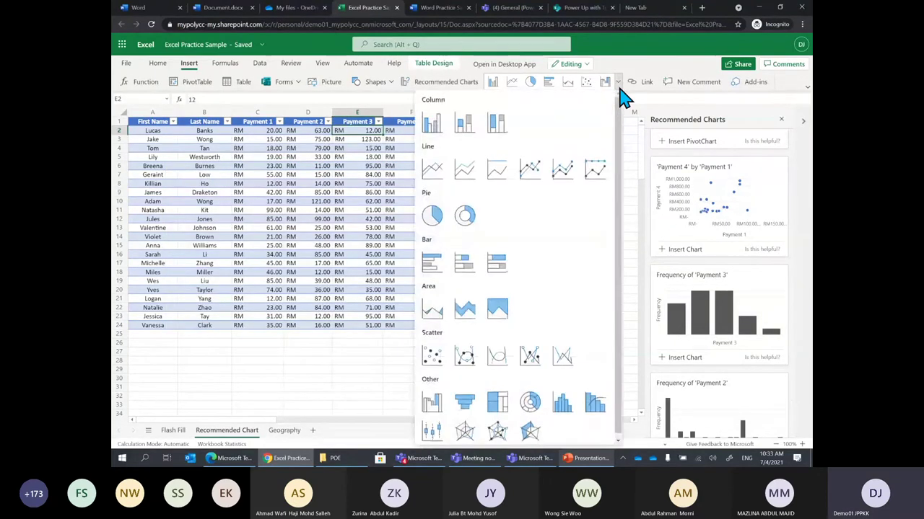
{"action": "left_click", "coordinate": [435, 269]}
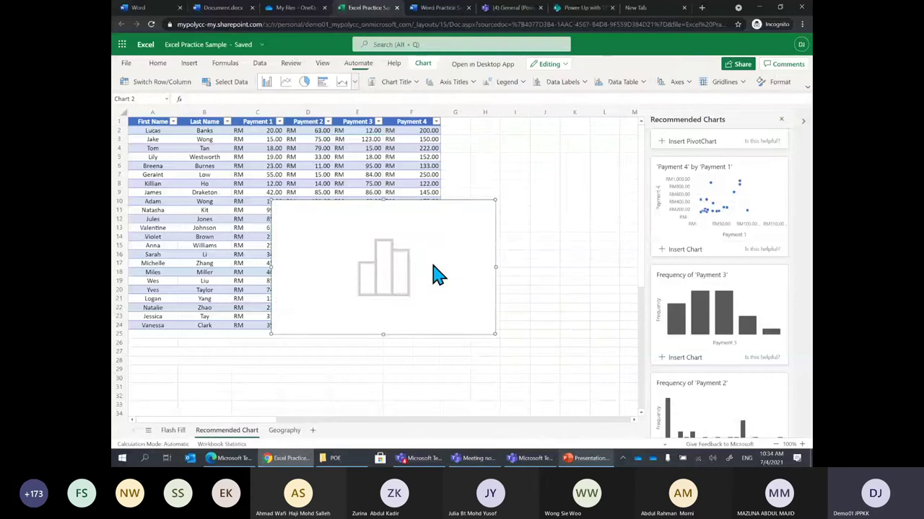
Move the bar chart to the table's top-left and widen it from column A rightward
{"action": "left_click_drag", "start_coordinate": [435, 216], "coordinate": [345, 132]}
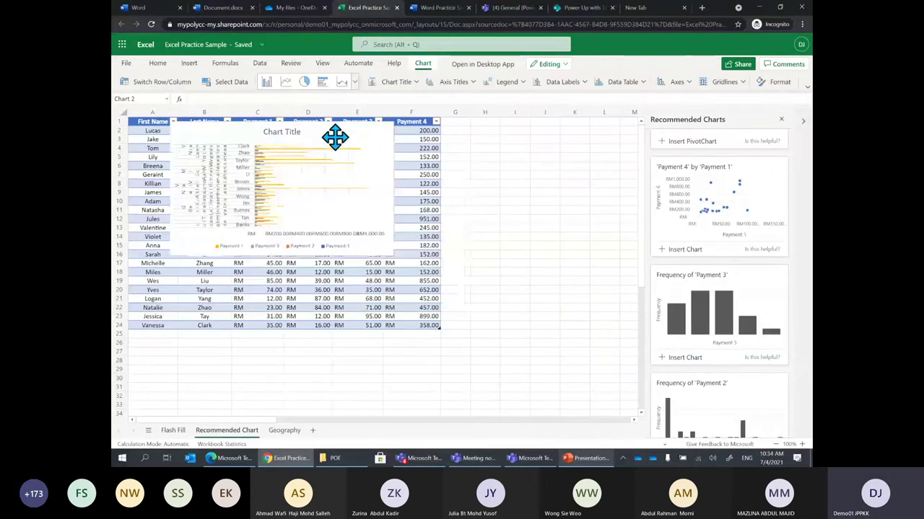
{"action": "left_click_drag", "start_coordinate": [387, 252], "coordinate": [588, 396]}
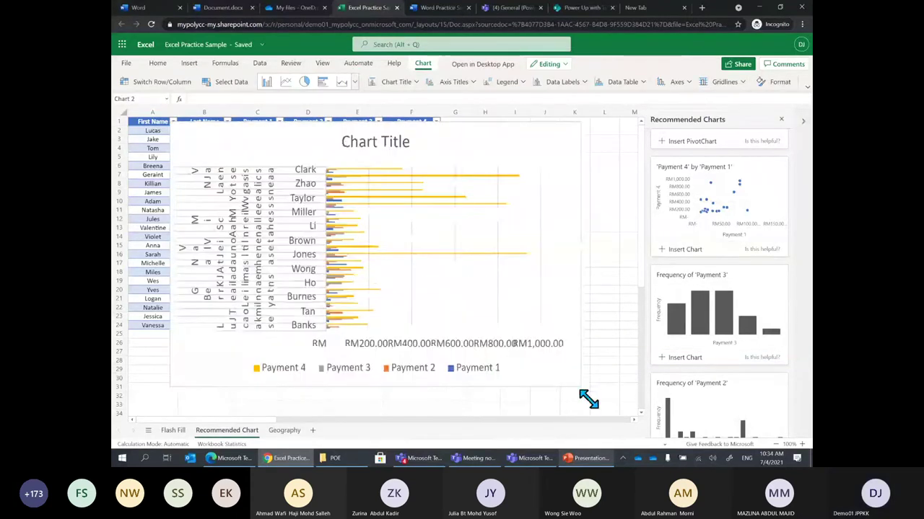
{"action": "left_click_drag", "start_coordinate": [594, 267], "coordinate": [623, 264]}
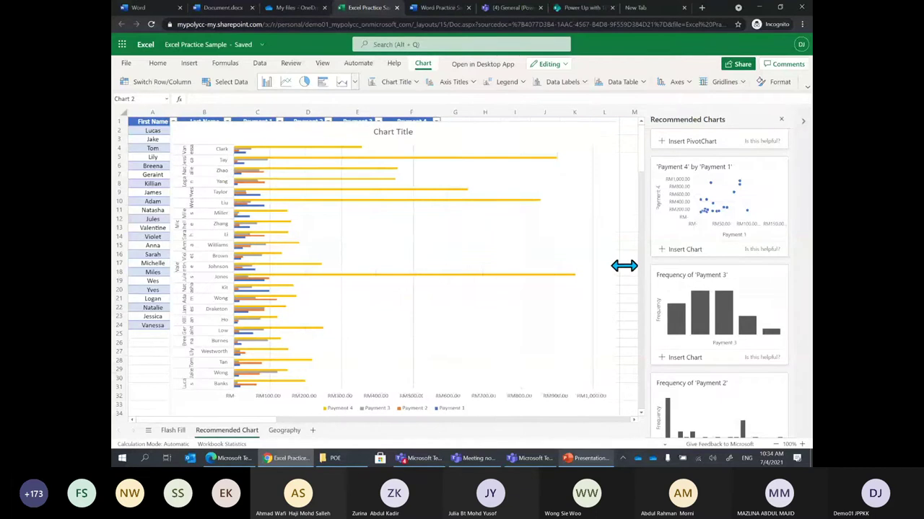
{"action": "left_click_drag", "start_coordinate": [176, 270], "coordinate": [148, 271]}
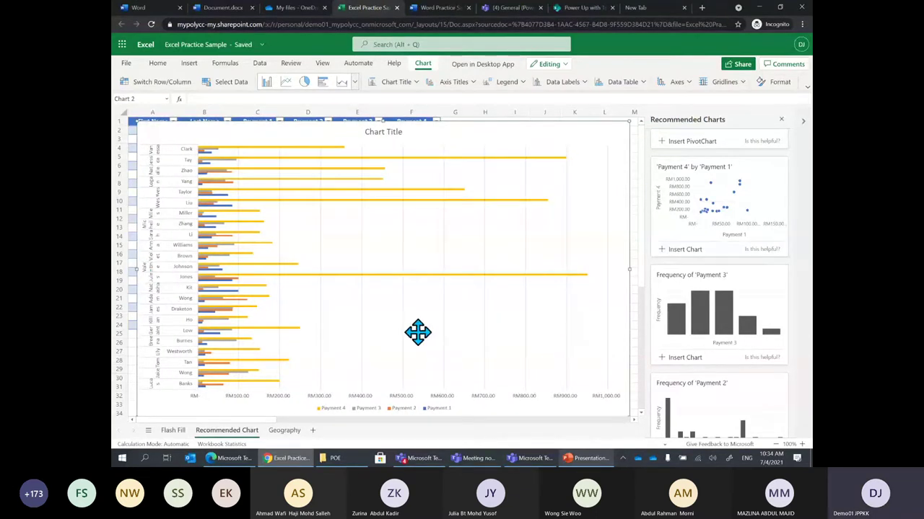
{"action": "scroll", "coordinate": [611, 393], "scroll_direction": "down", "scroll_amount": 2}
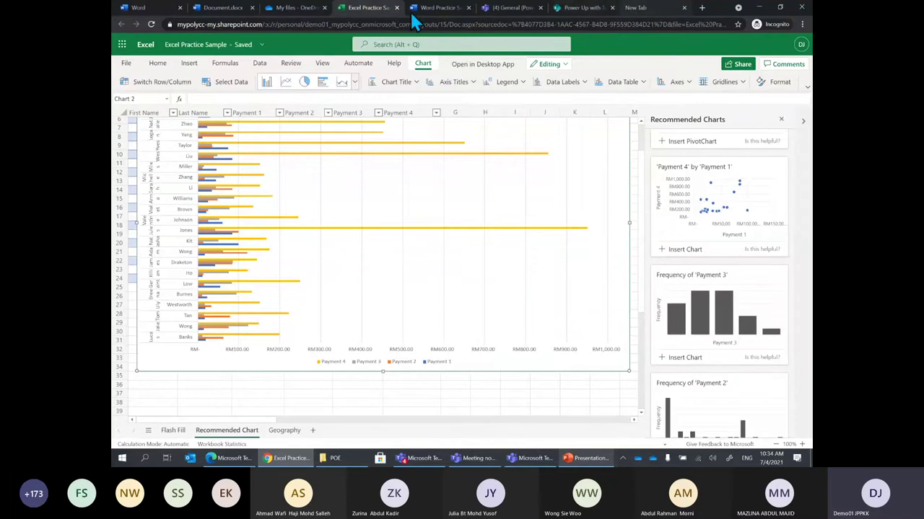
Create a new blank PowerPoint presentation from the Office app launcher
{"action": "left_click", "coordinate": [214, 10]}
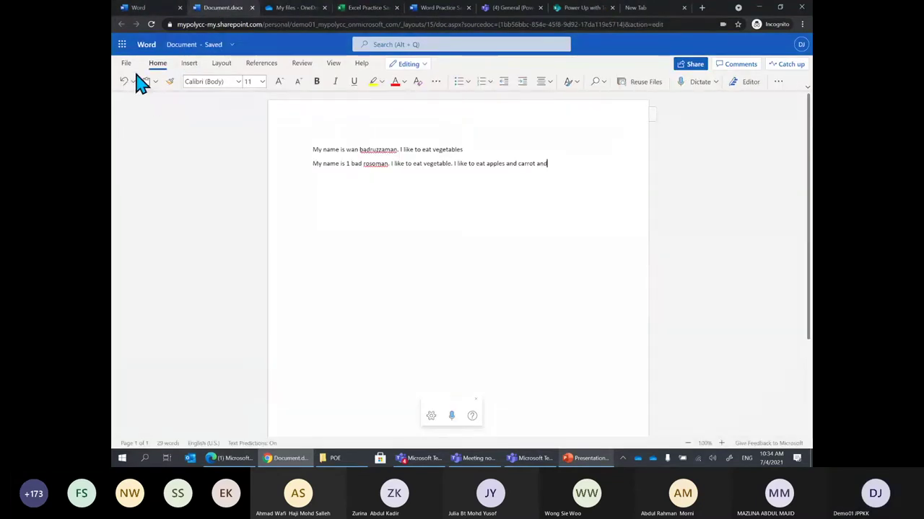
{"action": "left_click", "coordinate": [122, 44]}
{"action": "left_click", "coordinate": [153, 150]}
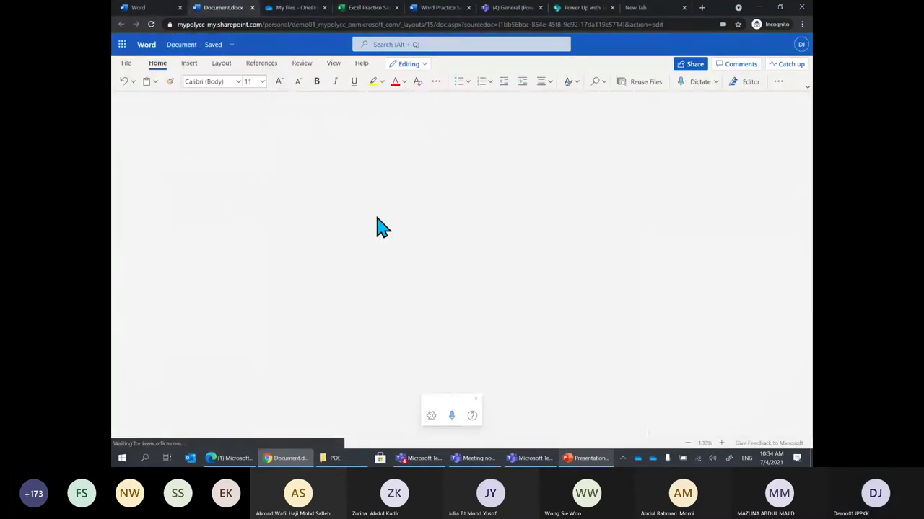
{"action": "left_click", "coordinate": [244, 129]}
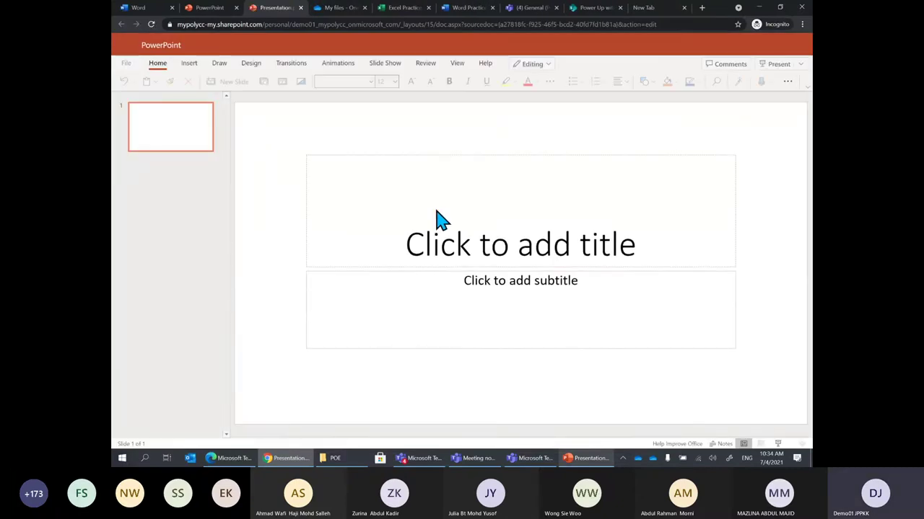
Paste and enlarge the bar chart on the slide, close Designer, then delete the chart
{"action": "key", "text": "ctrl+v"}
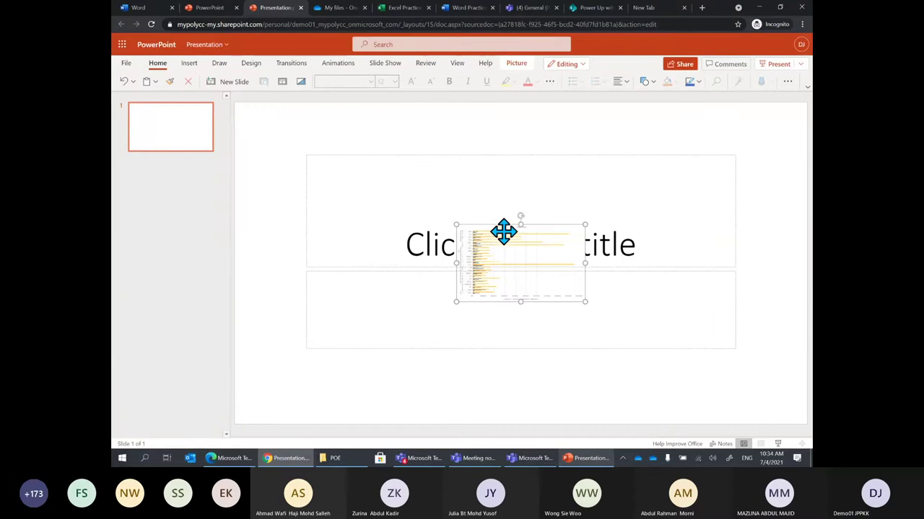
{"action": "left_click_drag", "start_coordinate": [503, 231], "coordinate": [281, 109]}
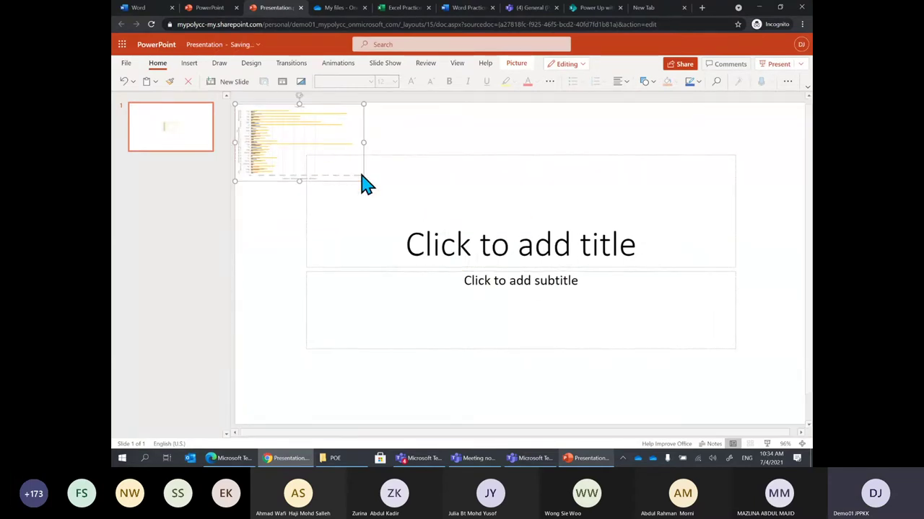
{"action": "left_click_drag", "start_coordinate": [363, 181], "coordinate": [723, 410]}
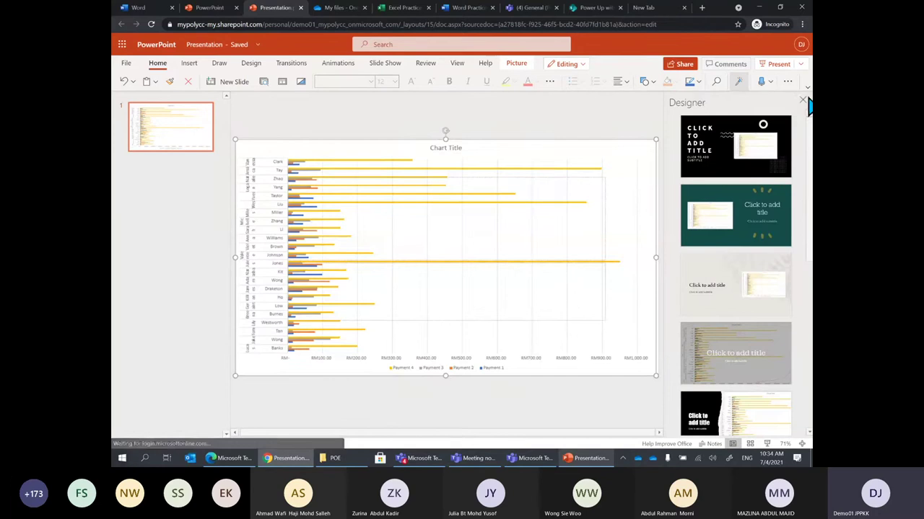
{"action": "left_click", "coordinate": [802, 100]}
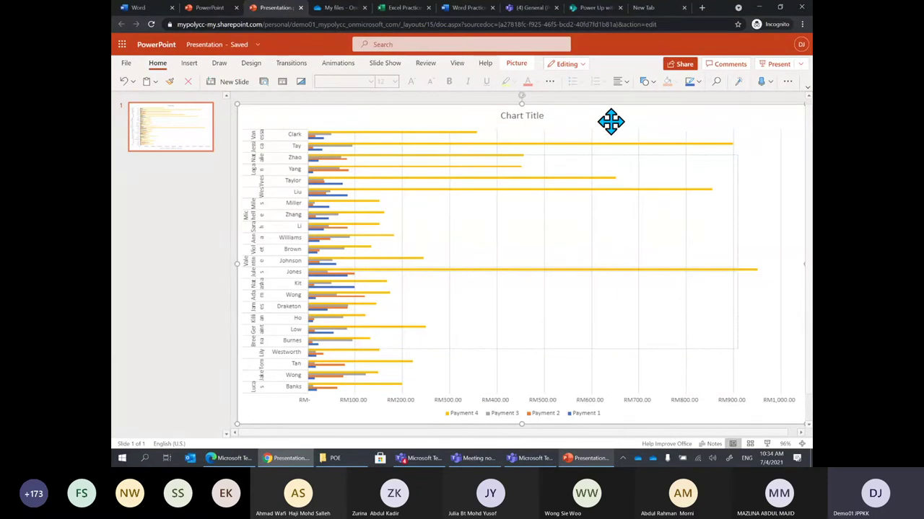
{"action": "key", "text": "Delete"}
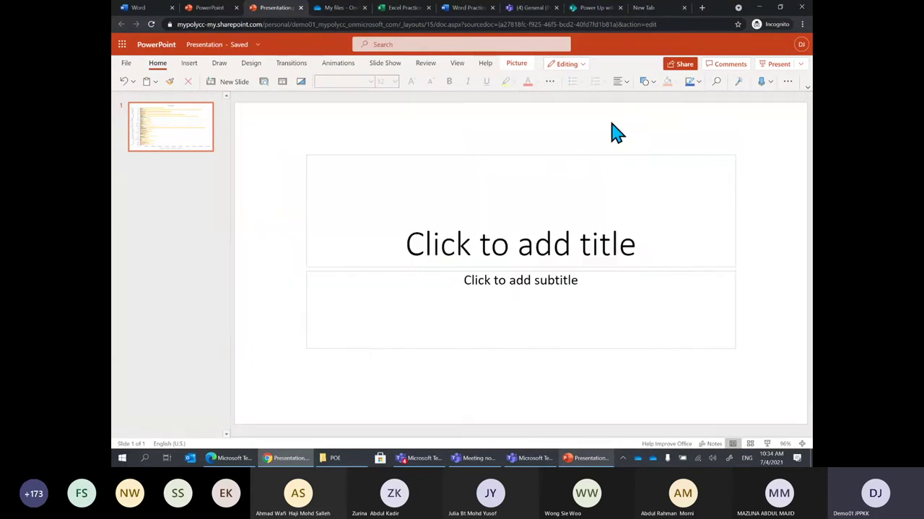
{"action": "left_click", "coordinate": [407, 9]}
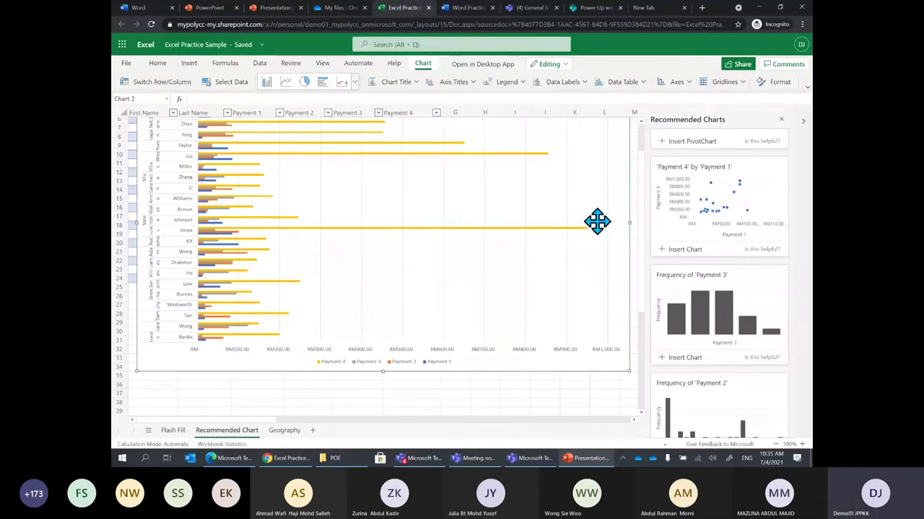
Delete the bar chart from the Recommended Chart sheet
{"action": "scroll", "coordinate": [596, 221], "scroll_direction": "up", "scroll_amount": 2}
{"action": "key", "text": "Delete"}
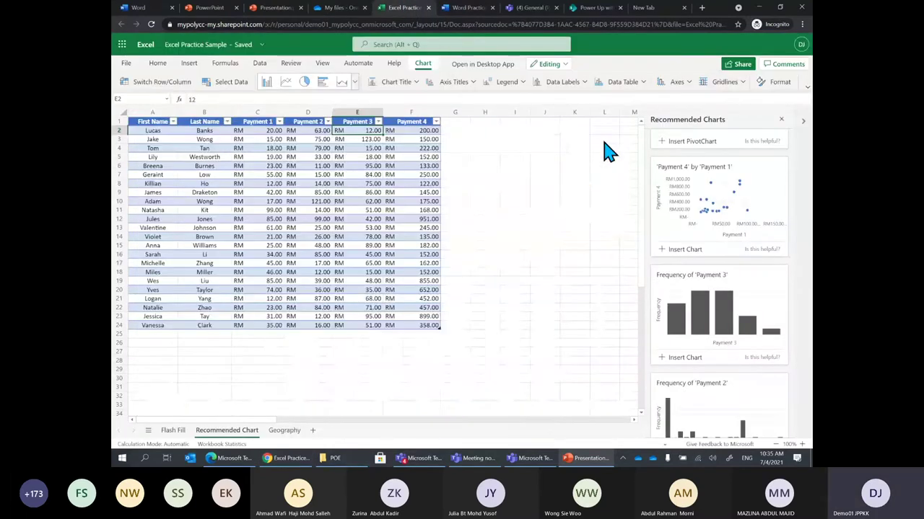
{"action": "left_click", "coordinate": [355, 193]}
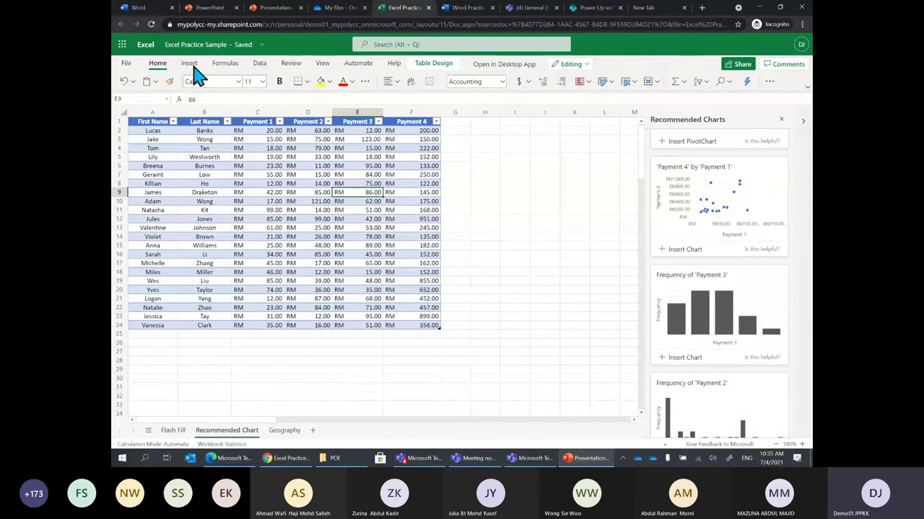
Close the Recommended Charts pane and dismiss the chart gallery without inserting anything
{"action": "left_click", "coordinate": [189, 64]}
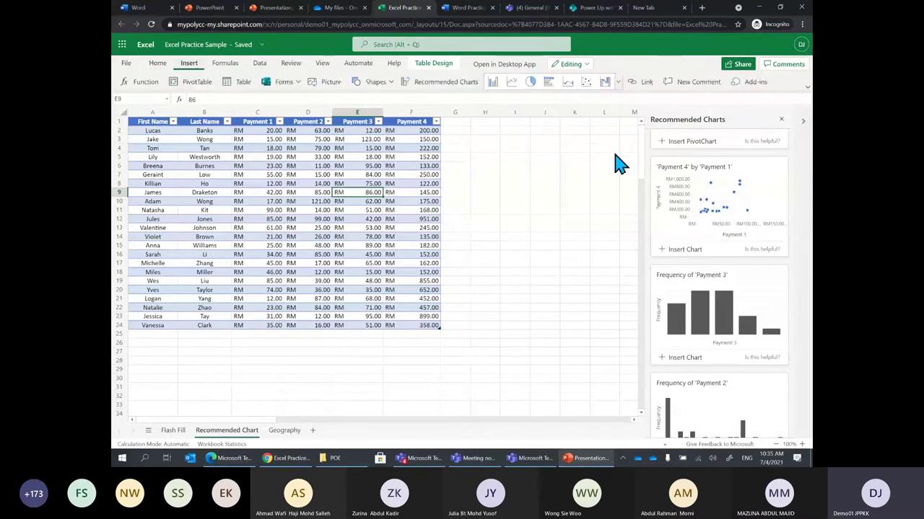
{"action": "left_click", "coordinate": [781, 119]}
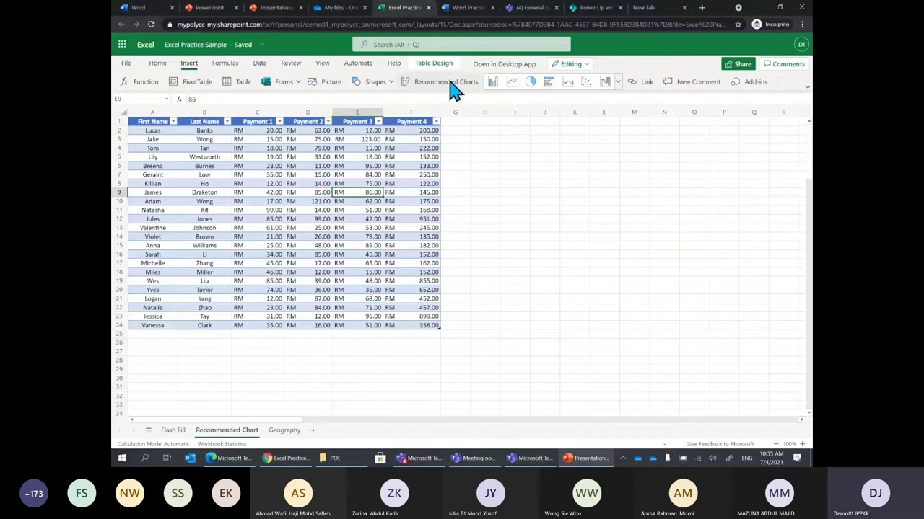
{"action": "left_click", "coordinate": [618, 83]}
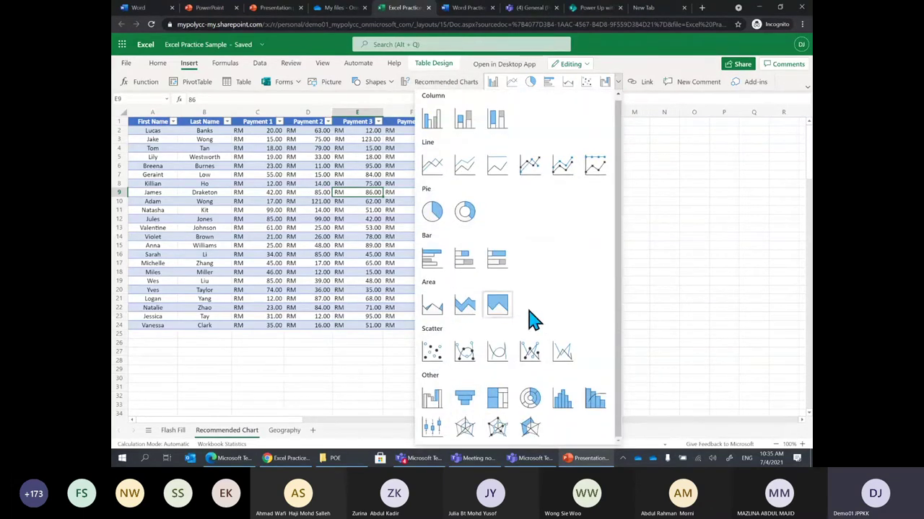
{"action": "left_click", "coordinate": [711, 326]}
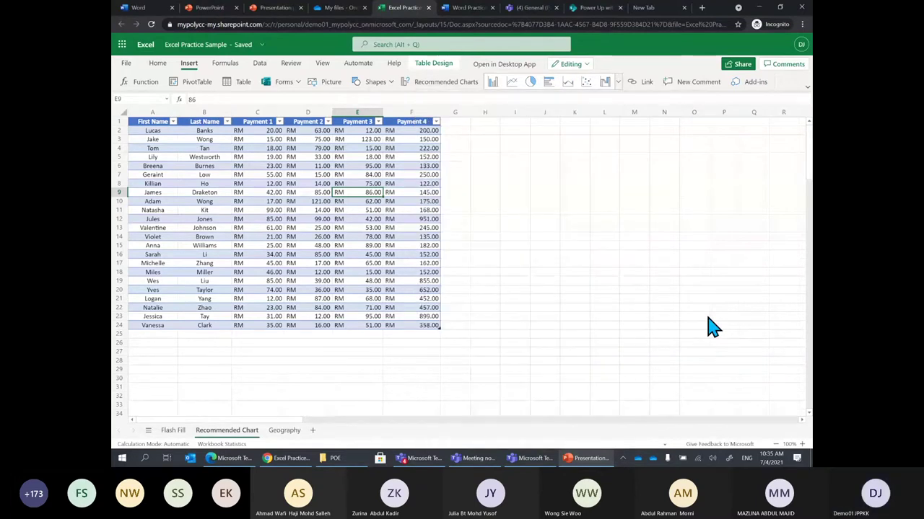
Glance at the PowerPoint presentation, then switch back to the Excel workbook
{"action": "left_click", "coordinate": [279, 230]}
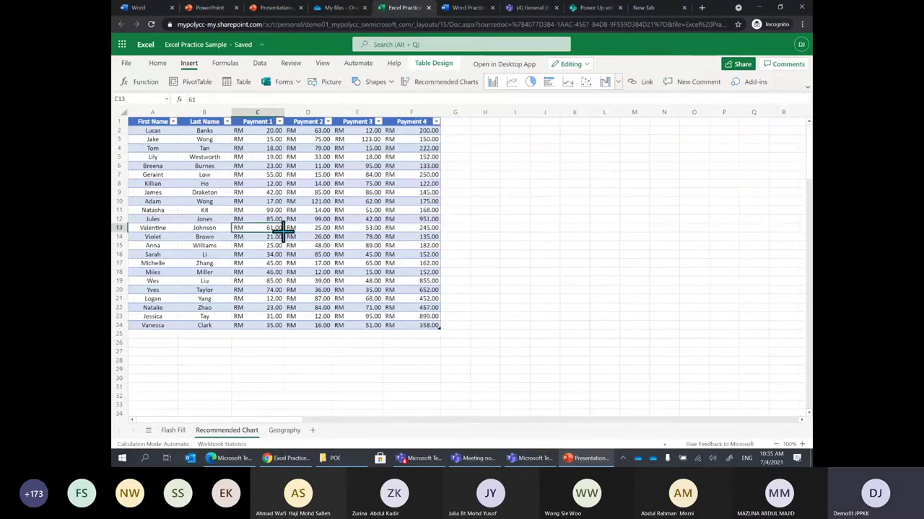
{"action": "left_click", "coordinate": [581, 459]}
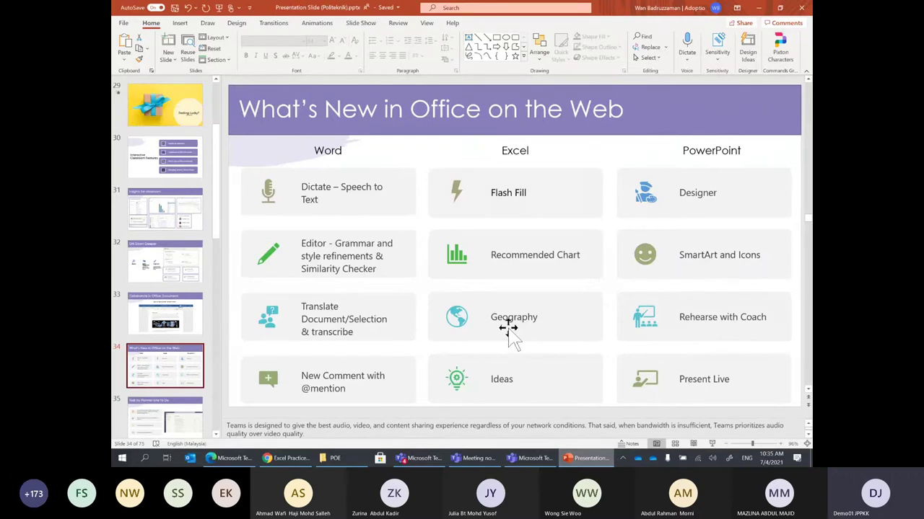
{"action": "key", "text": "alt+Tab"}
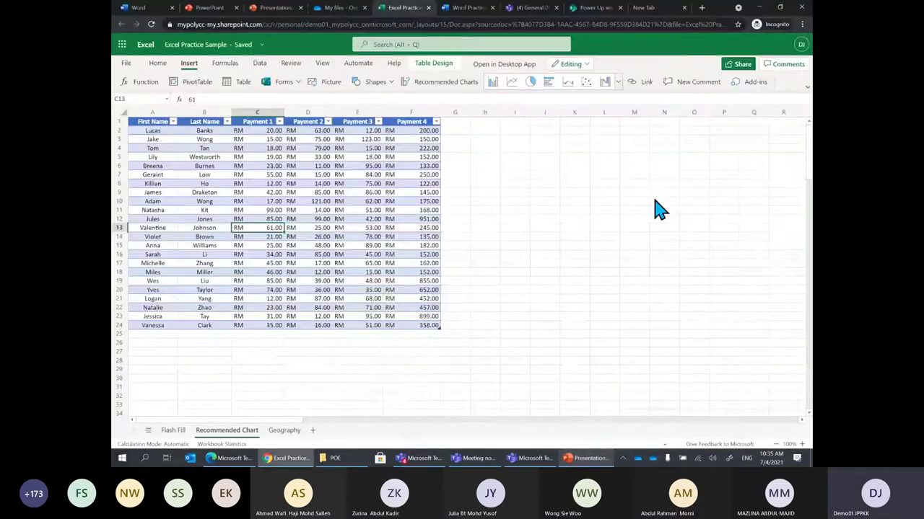
Switch to the Geography sheet and select the country names from G5 down the Country column
{"action": "left_click", "coordinate": [284, 431]}
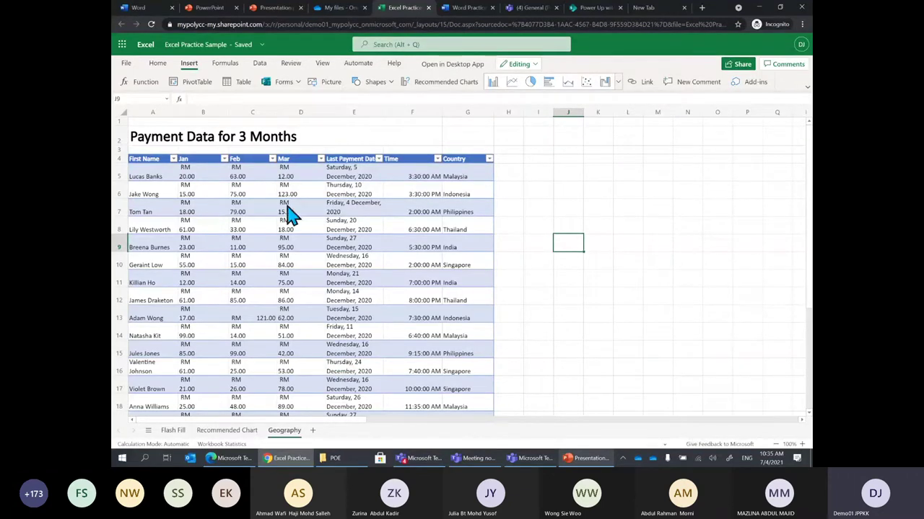
{"action": "left_click", "coordinate": [160, 182]}
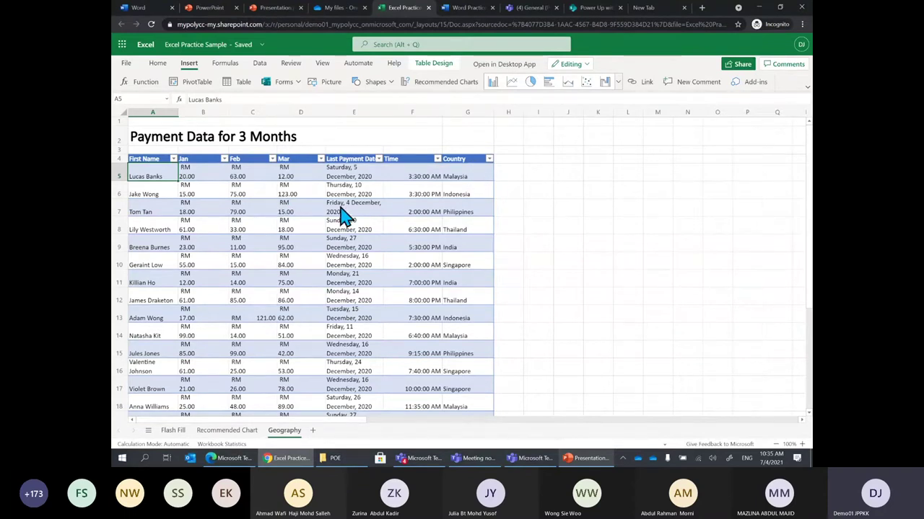
{"action": "left_click", "coordinate": [457, 180]}
{"action": "left_click", "coordinate": [465, 199]}
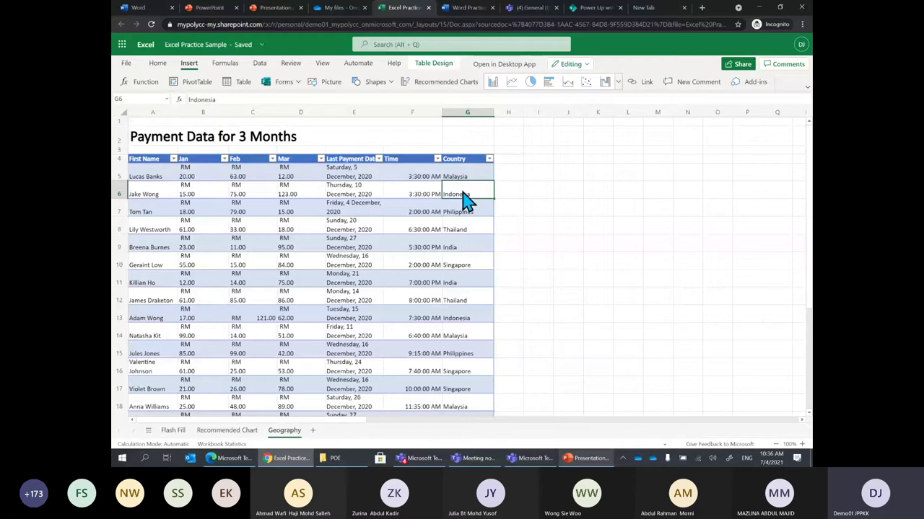
{"action": "left_click", "coordinate": [459, 210]}
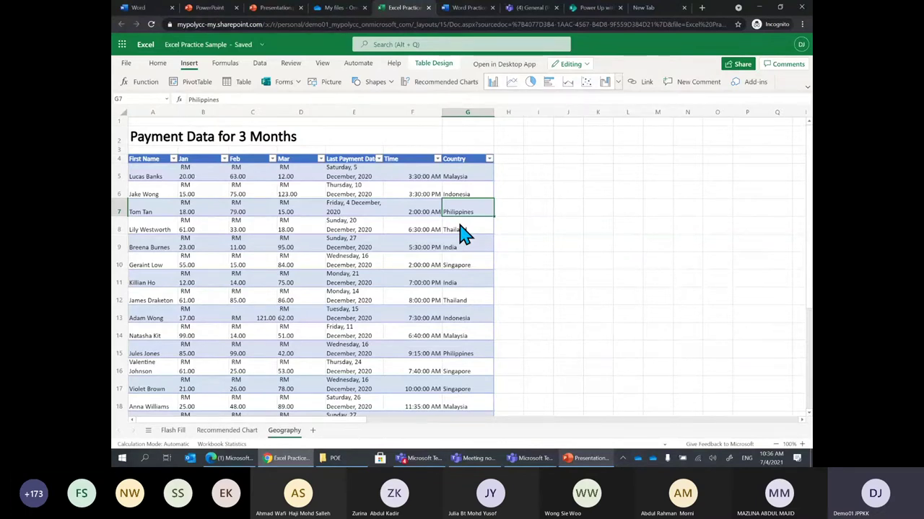
{"action": "left_click", "coordinate": [307, 294]}
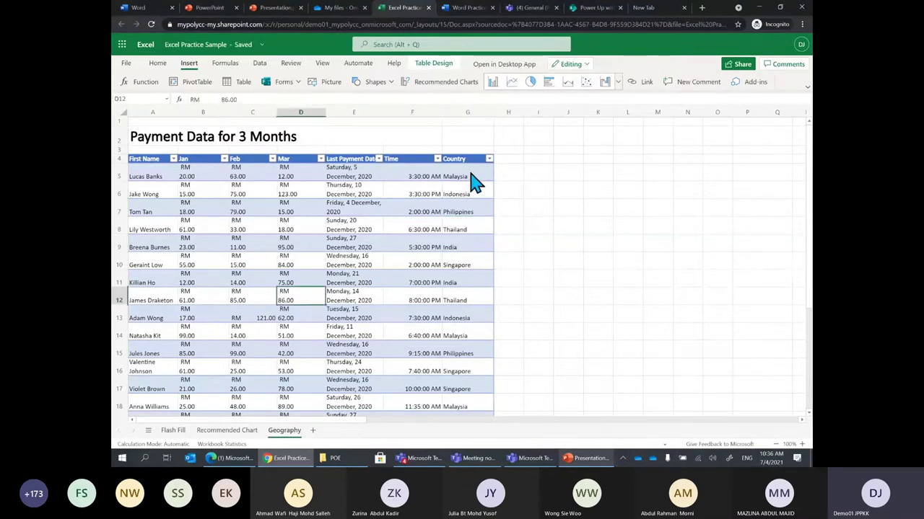
{"action": "left_click_drag", "start_coordinate": [470, 177], "coordinate": [482, 345]}
{"action": "scroll", "coordinate": [484, 339], "scroll_direction": "up", "scroll_amount": 4}
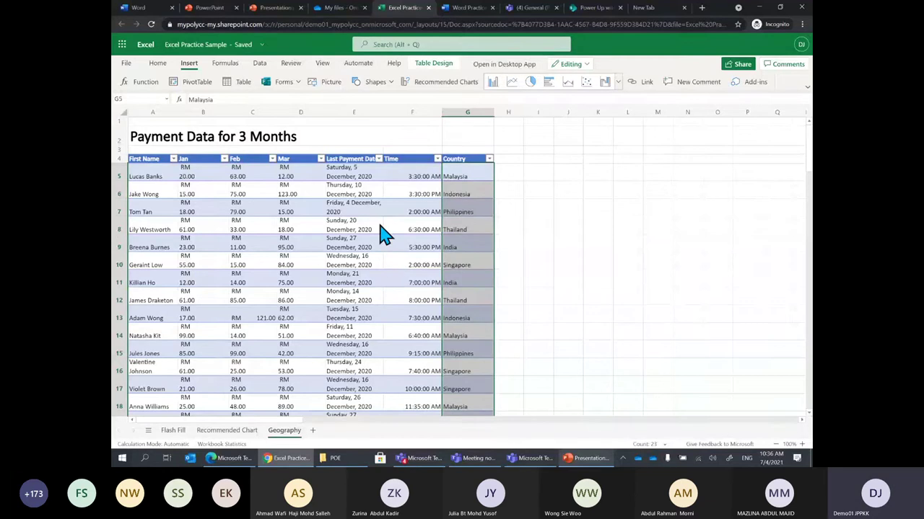
Convert the selected country names to Geography data types using Data > Geography
{"action": "left_click", "coordinate": [260, 64]}
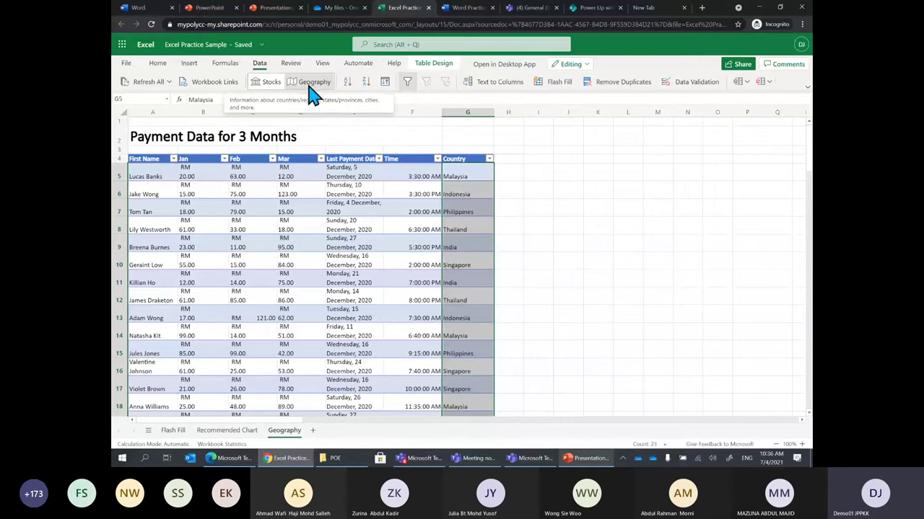
{"action": "left_click", "coordinate": [312, 90]}
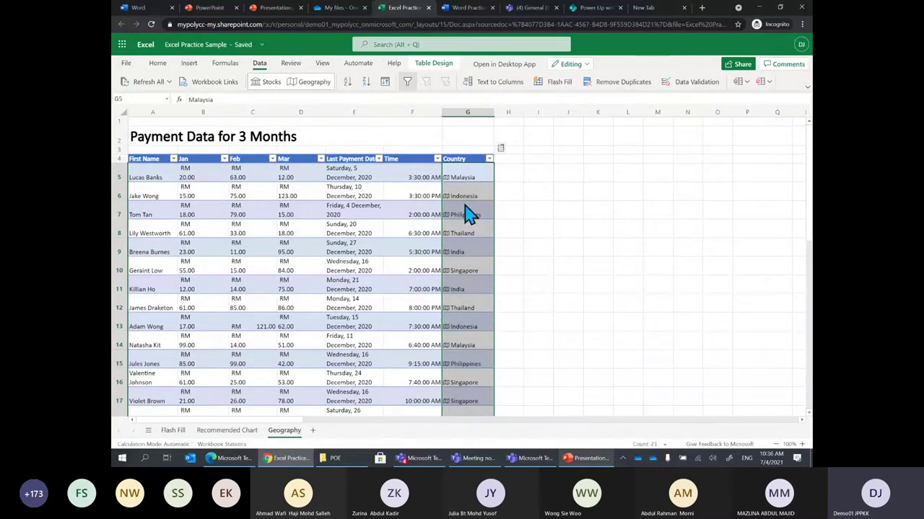
{"action": "left_click", "coordinate": [531, 244]}
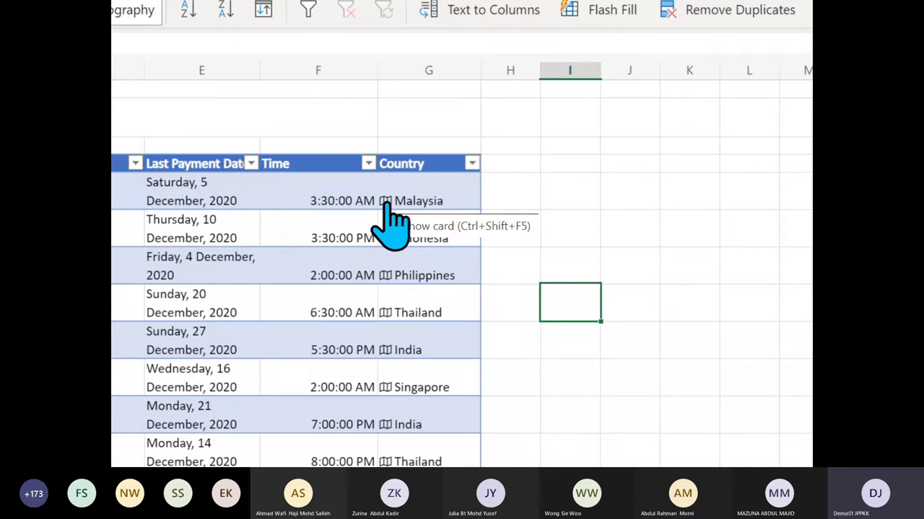
Open Malaysia's Geography card and scroll through its GDP, currency MYR and Kuala Lumpur details
{"action": "left_click", "coordinate": [385, 202]}
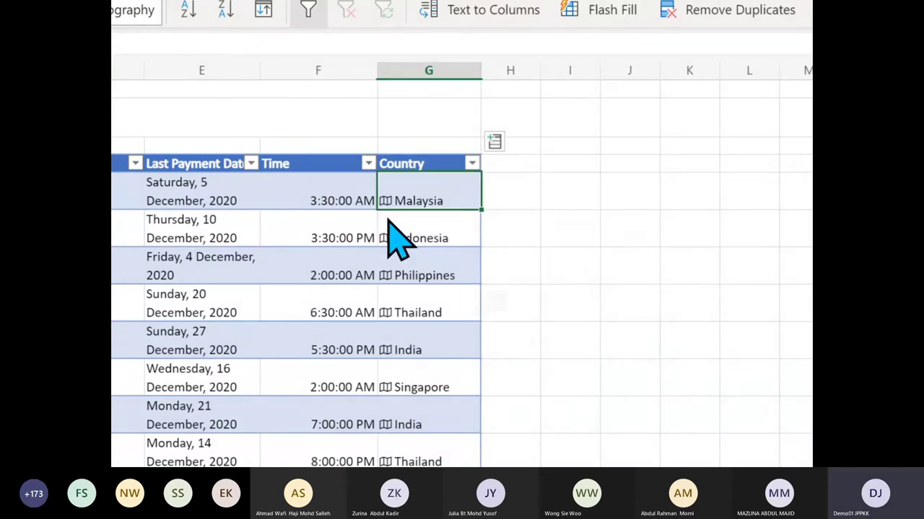
{"action": "scroll", "coordinate": [556, 387], "scroll_direction": "down", "scroll_amount": 1}
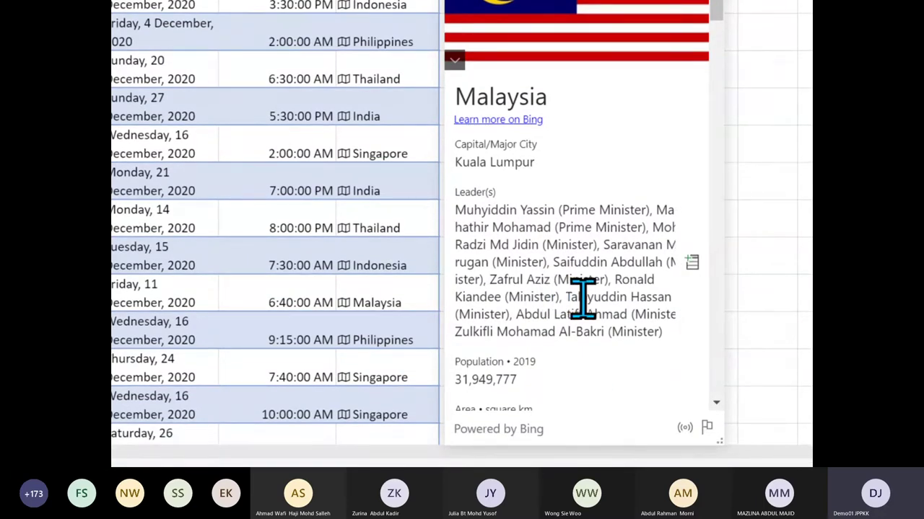
{"action": "scroll", "coordinate": [608, 317], "scroll_direction": "down", "scroll_amount": 2}
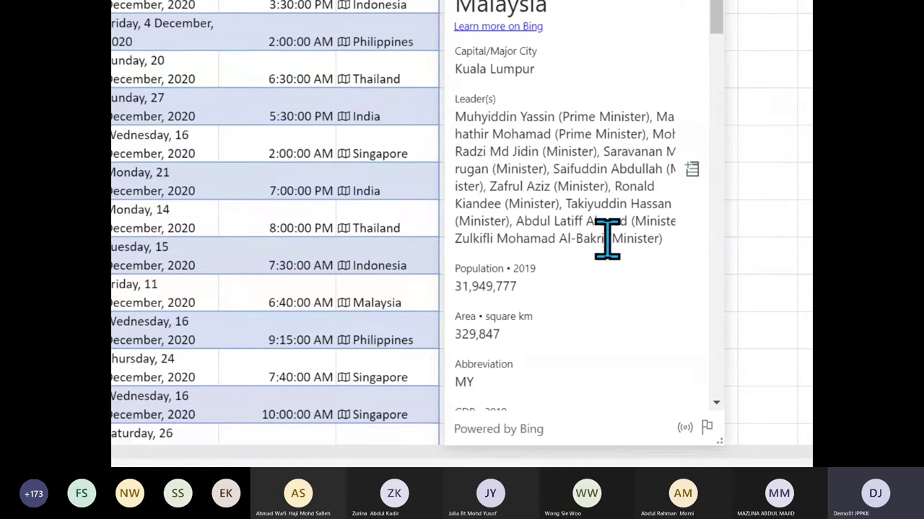
{"action": "scroll", "coordinate": [619, 278], "scroll_direction": "down", "scroll_amount": 3}
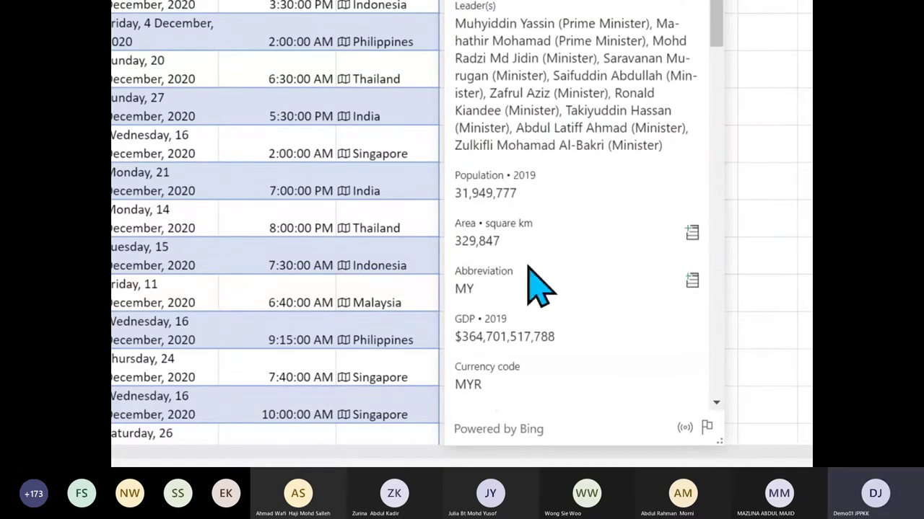
{"action": "scroll", "coordinate": [528, 269], "scroll_direction": "down", "scroll_amount": 5}
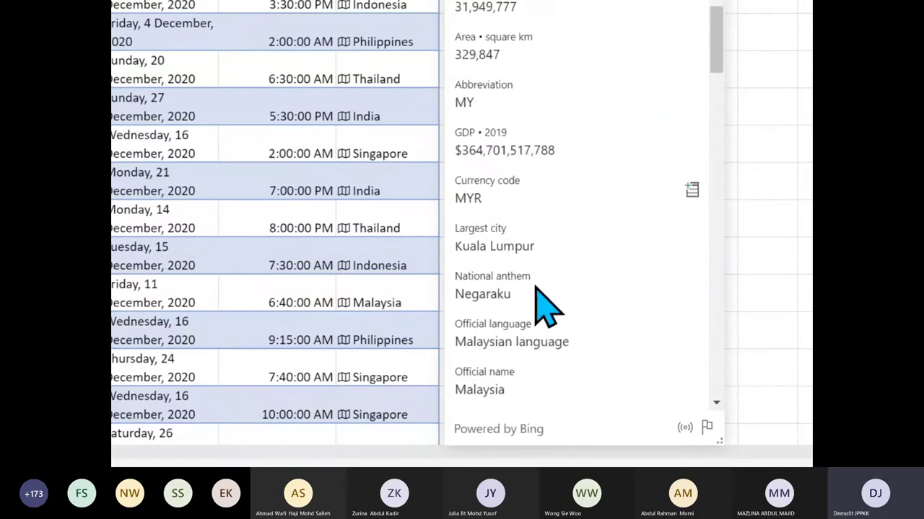
{"action": "scroll", "coordinate": [546, 310], "scroll_direction": "down", "scroll_amount": 3}
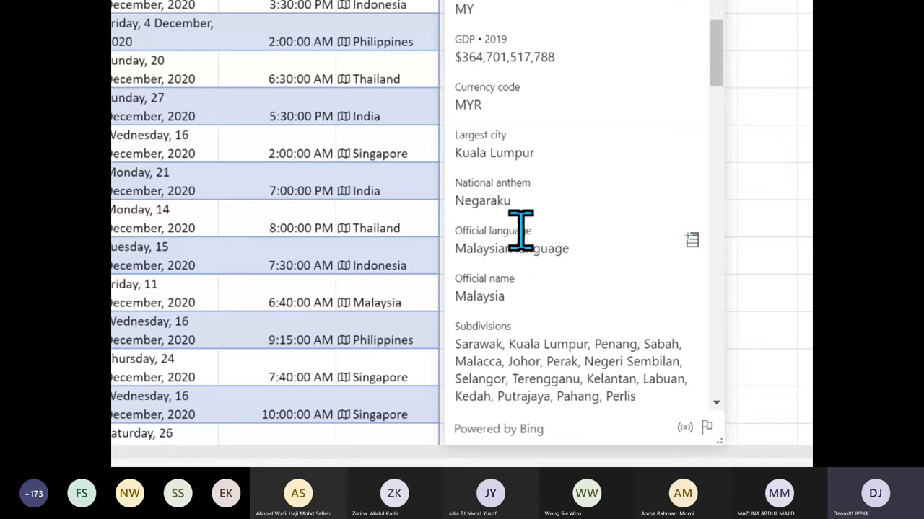
{"action": "scroll", "coordinate": [588, 289], "scroll_direction": "up", "scroll_amount": 1}
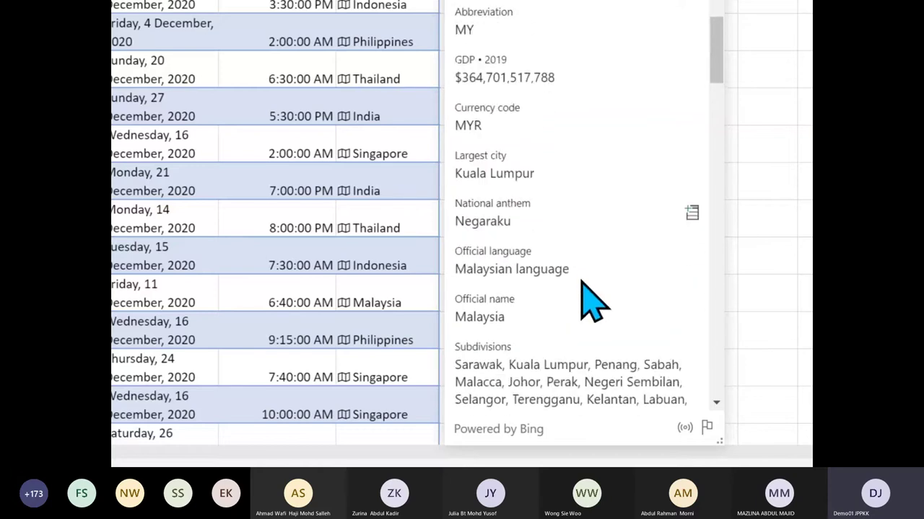
{"action": "scroll", "coordinate": [589, 299], "scroll_direction": "down", "scroll_amount": 3}
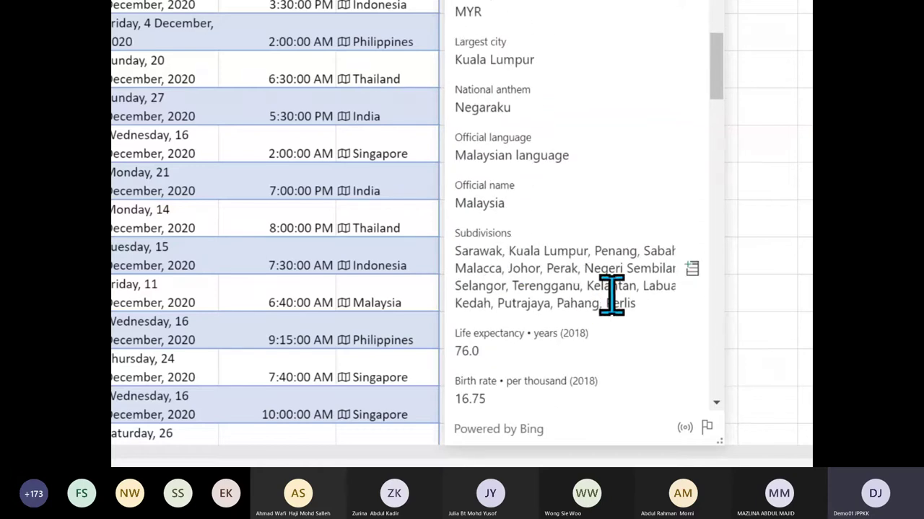
{"action": "scroll", "coordinate": [611, 336], "scroll_direction": "up", "scroll_amount": 3}
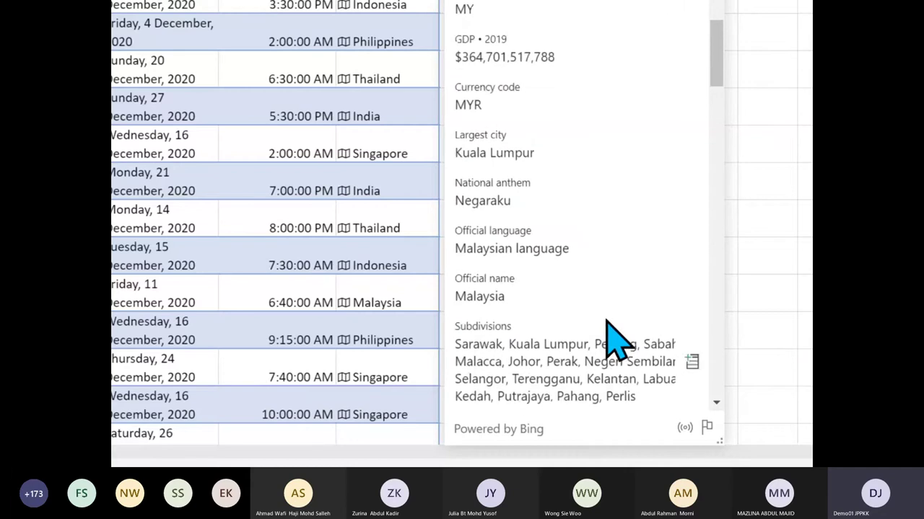
{"action": "scroll", "coordinate": [613, 337], "scroll_direction": "down", "scroll_amount": 10}
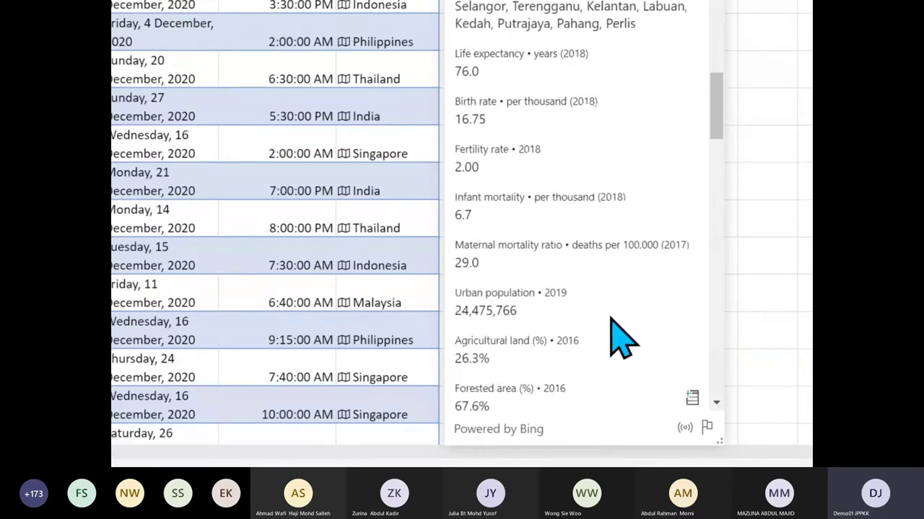
{"action": "scroll", "coordinate": [620, 338], "scroll_direction": "down", "scroll_amount": 12}
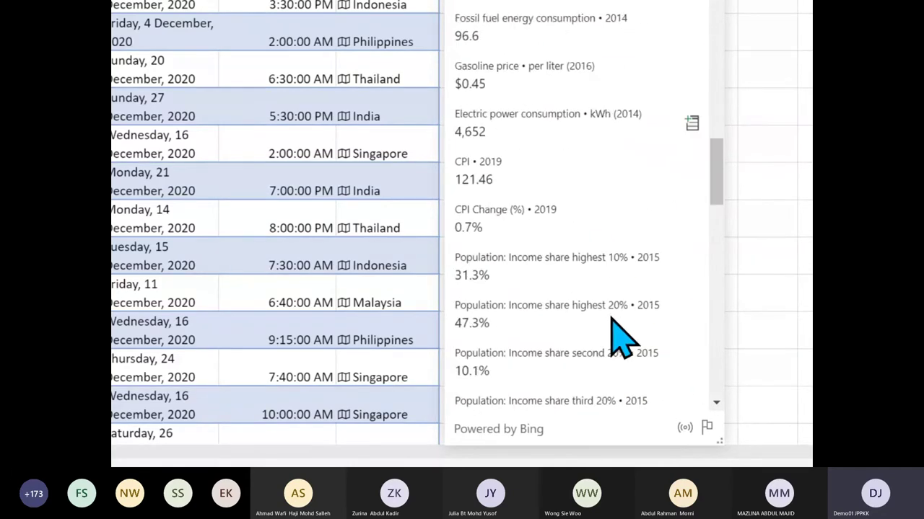
{"action": "scroll", "coordinate": [611, 317], "scroll_direction": "down", "scroll_amount": 5}
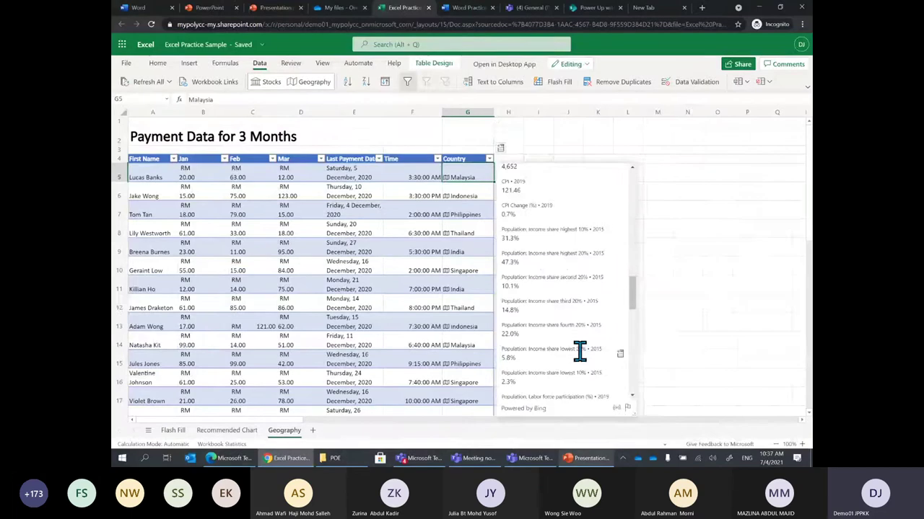
Close Malaysia's card, browse Indonesia's card, then close it and select Singapore in G10
{"action": "left_click", "coordinate": [822, 226]}
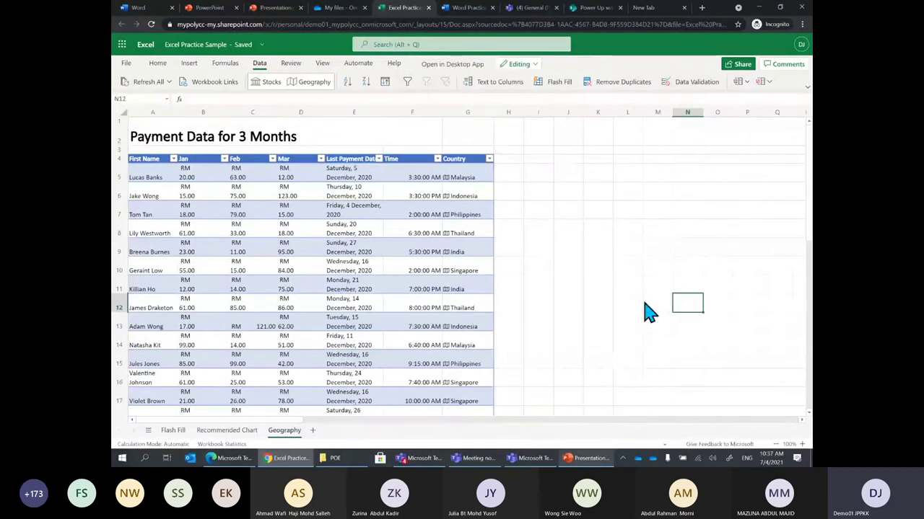
{"action": "left_click", "coordinate": [446, 198]}
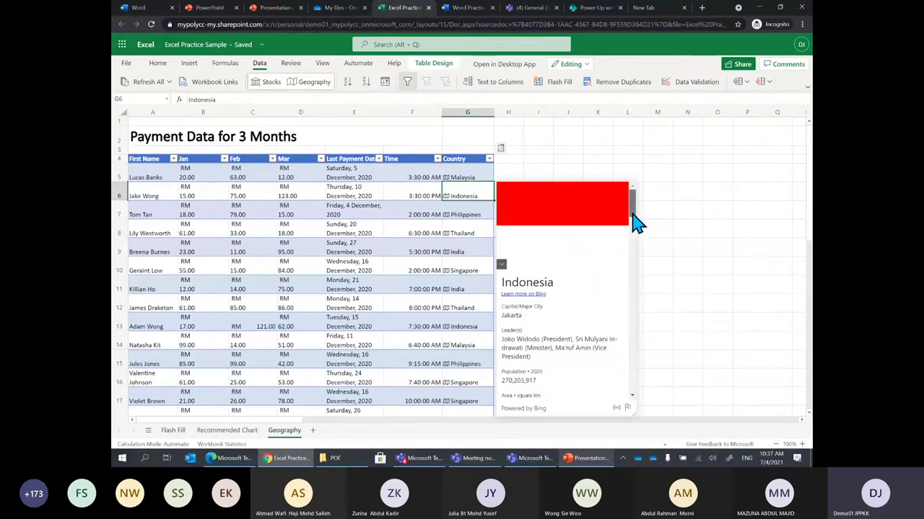
{"action": "left_click_drag", "start_coordinate": [635, 224], "coordinate": [631, 225]}
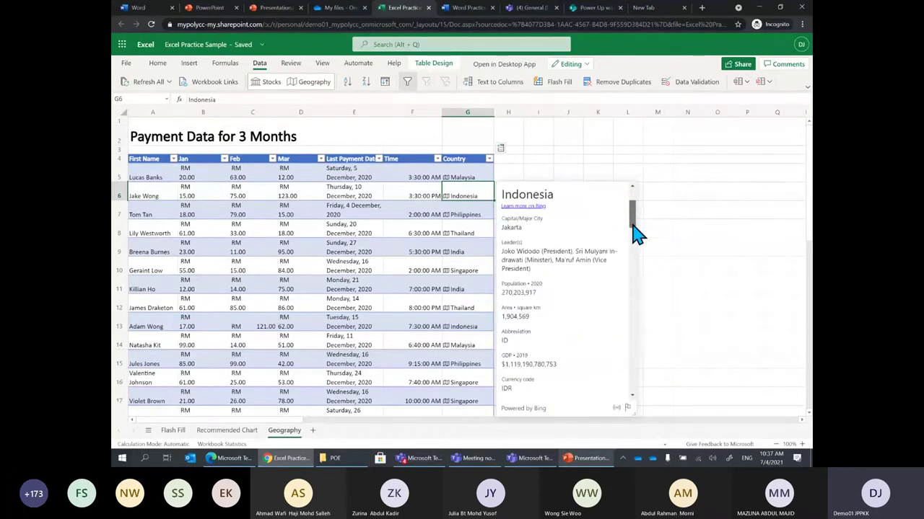
{"action": "scroll", "coordinate": [635, 231], "scroll_direction": "down", "scroll_amount": 2}
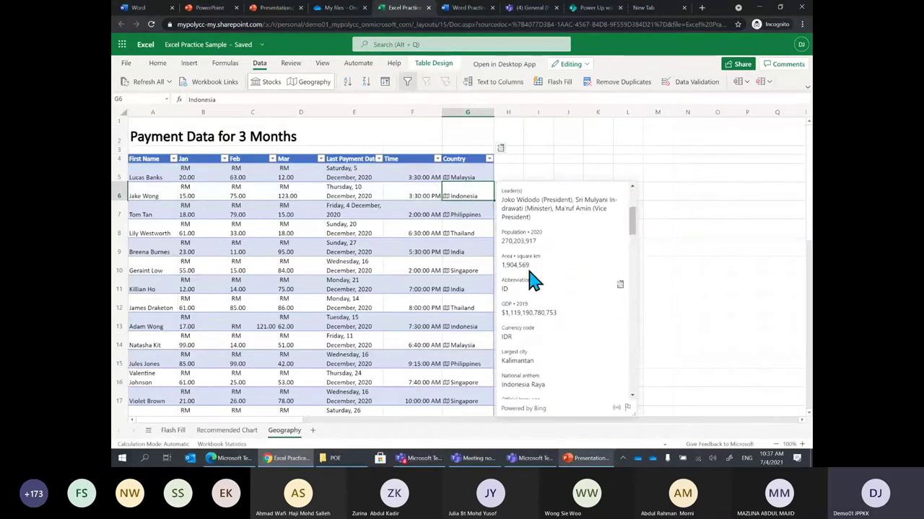
{"action": "scroll", "coordinate": [634, 238], "scroll_direction": "down", "scroll_amount": 2}
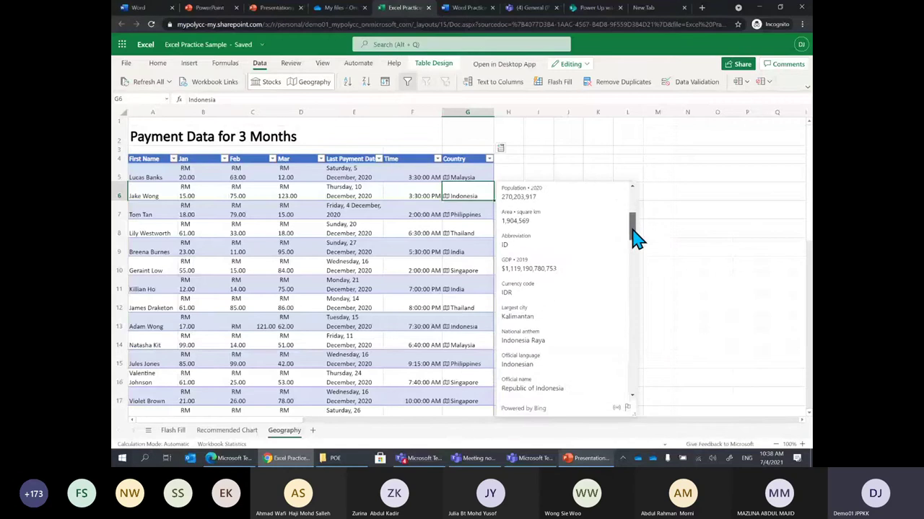
{"action": "left_click_drag", "start_coordinate": [632, 230], "coordinate": [646, 332]}
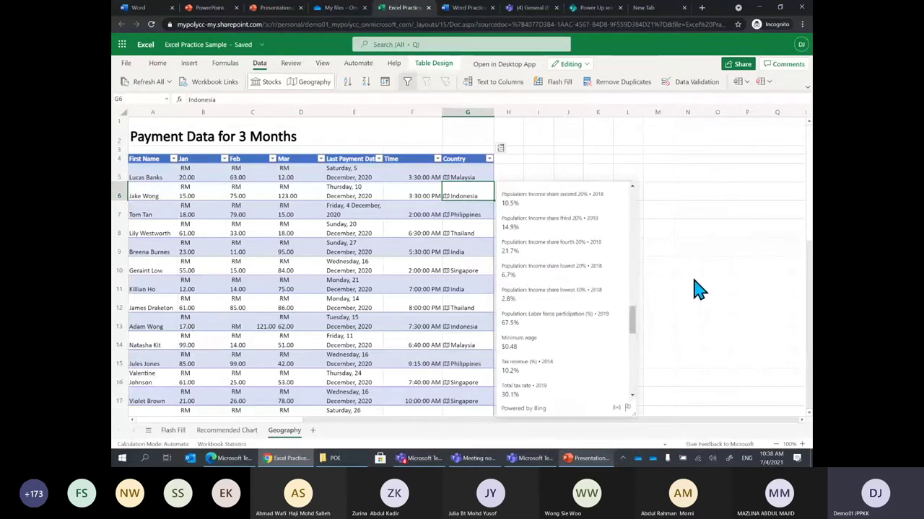
{"action": "left_click", "coordinate": [695, 285]}
{"action": "left_click", "coordinate": [476, 271]}
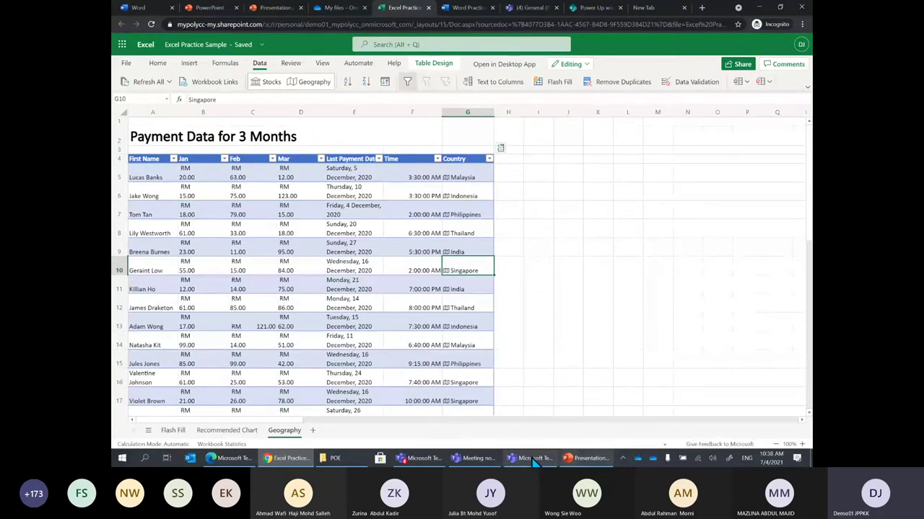
{"action": "left_click", "coordinate": [590, 459]}
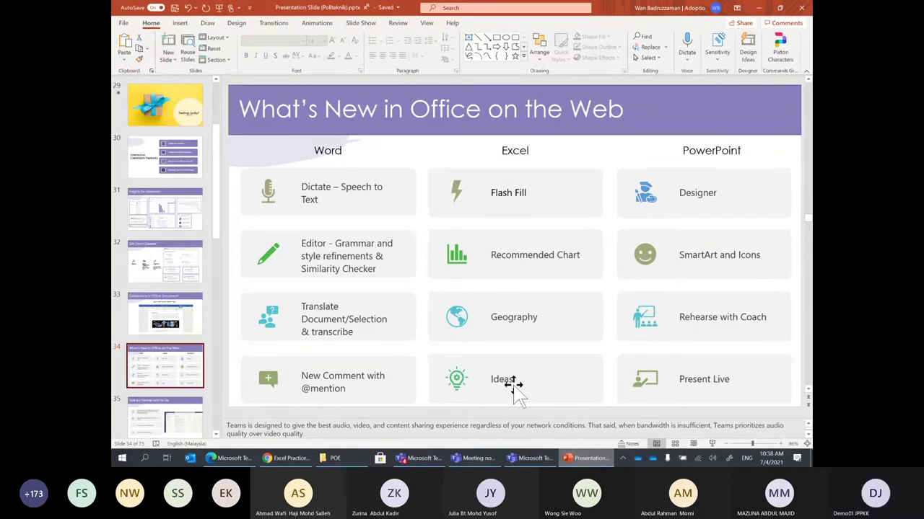
{"action": "left_click", "coordinate": [759, 7]}
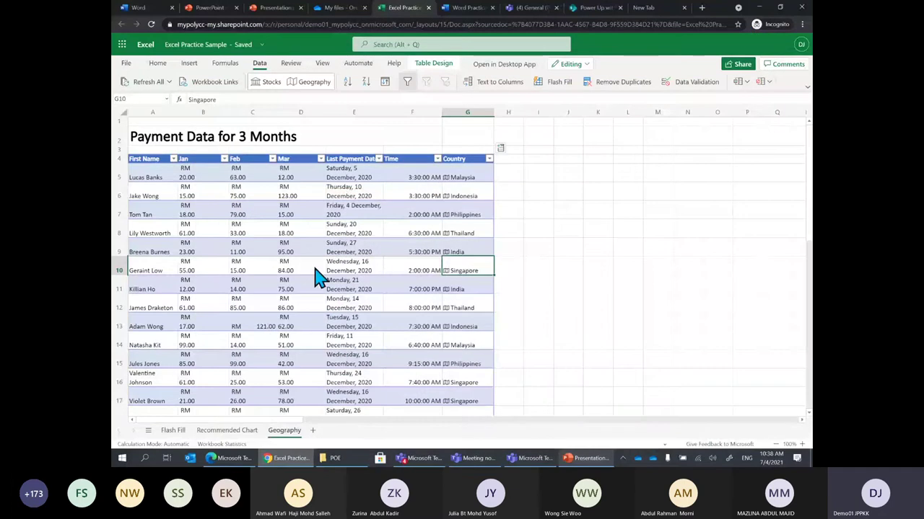
Switch to the Recommended Chart sheet and select cells D17, C10, E8 and B13
{"action": "left_click", "coordinate": [233, 430]}
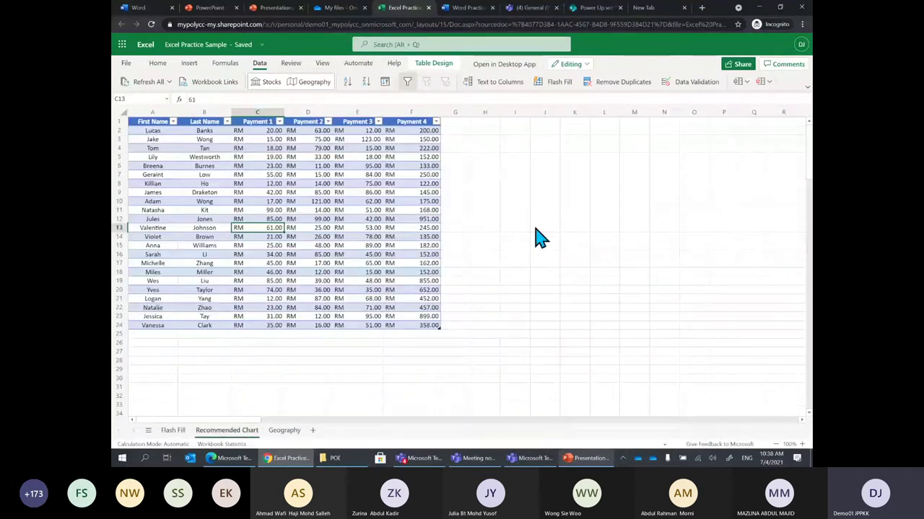
{"action": "left_click", "coordinate": [314, 263]}
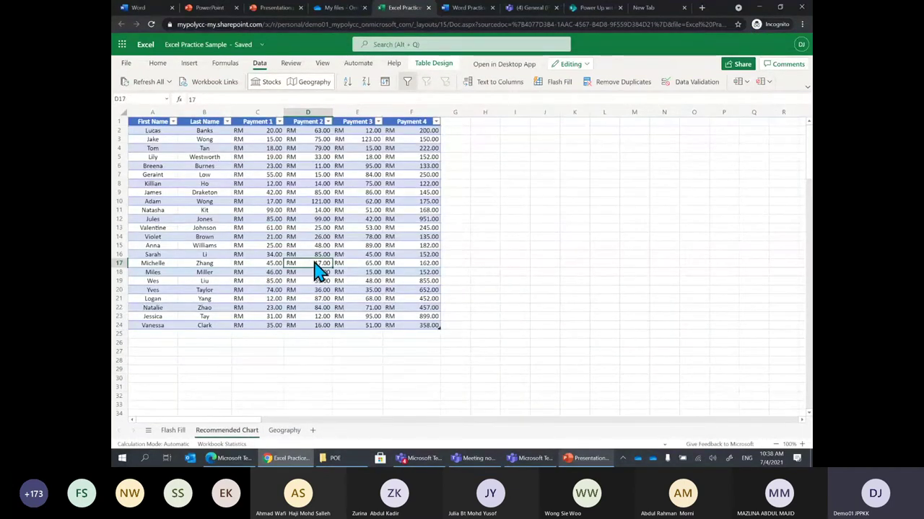
{"action": "left_click", "coordinate": [281, 202]}
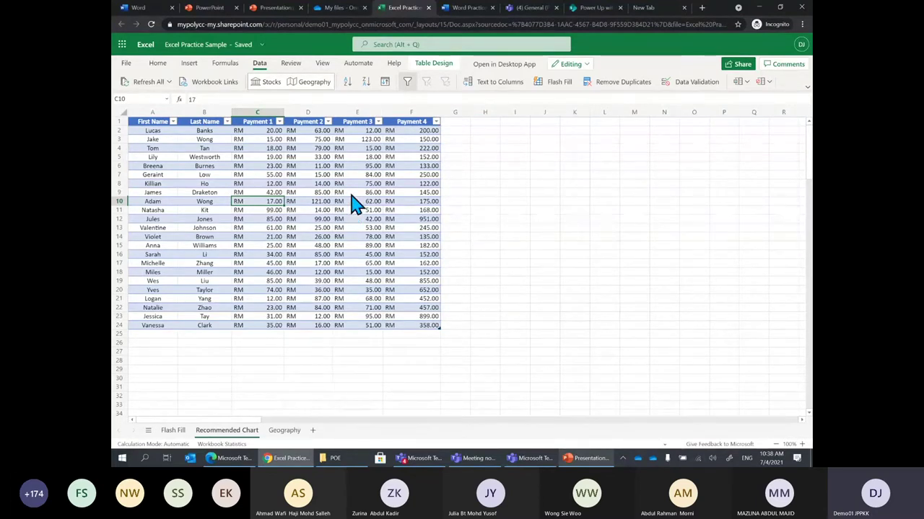
{"action": "left_click", "coordinate": [370, 185]}
{"action": "left_click", "coordinate": [196, 228]}
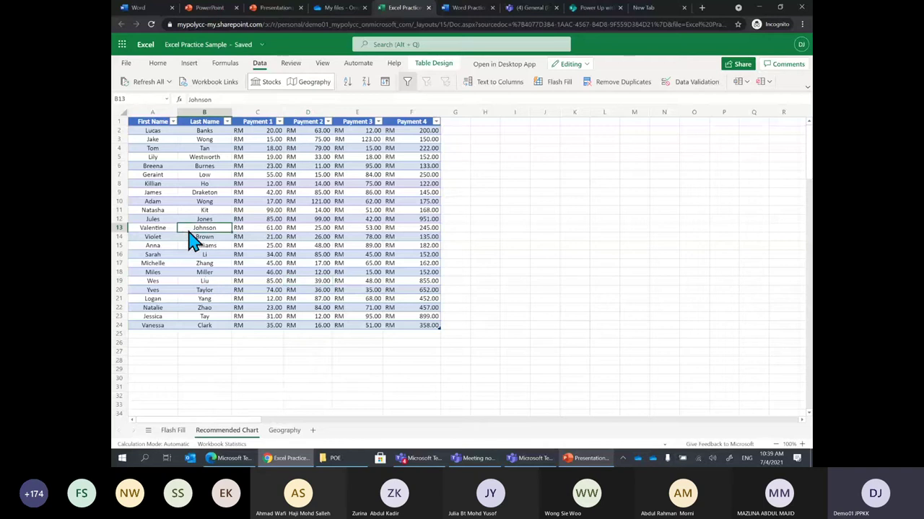
{"action": "left_click", "coordinate": [158, 64]}
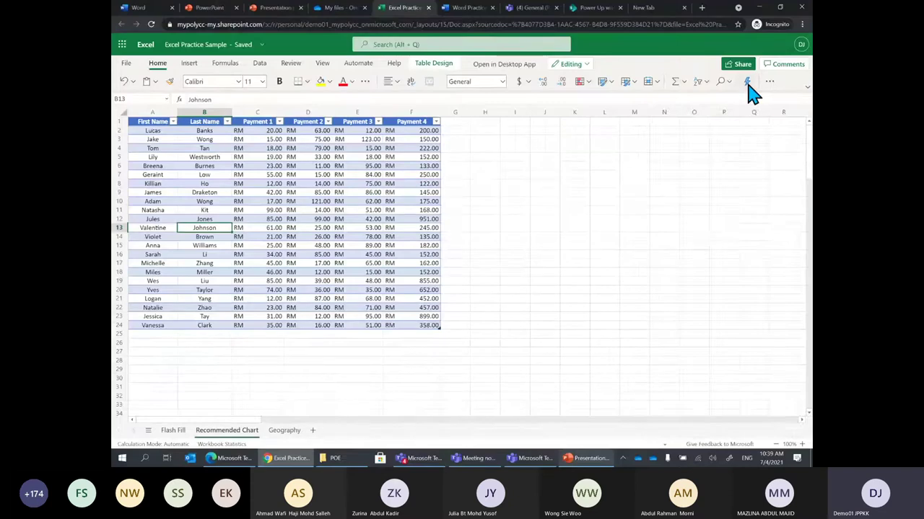
Run Analyze Data on the payments table and browse its Payment 3 and Payment 2 frequency charts
{"action": "left_click", "coordinate": [747, 83]}
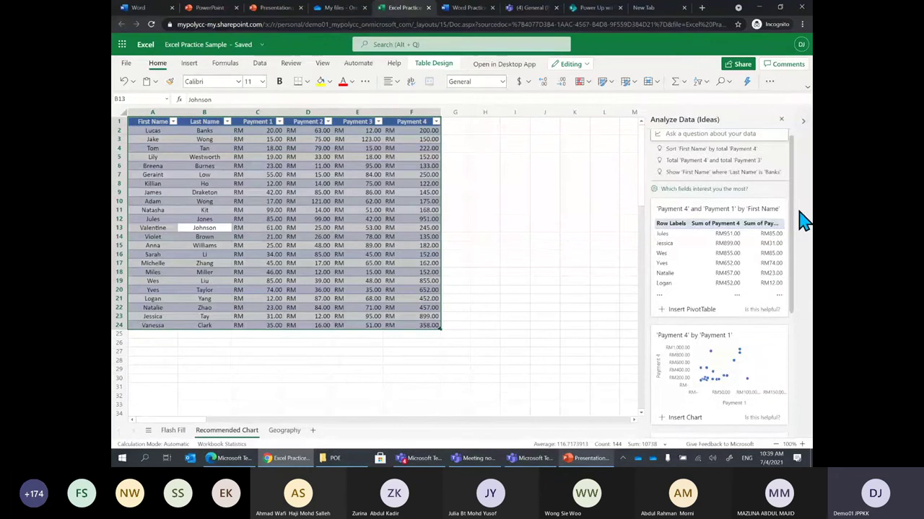
{"action": "scroll", "coordinate": [752, 283], "scroll_direction": "down", "scroll_amount": 3}
{"action": "scroll", "coordinate": [793, 200], "scroll_direction": "up", "scroll_amount": 3}
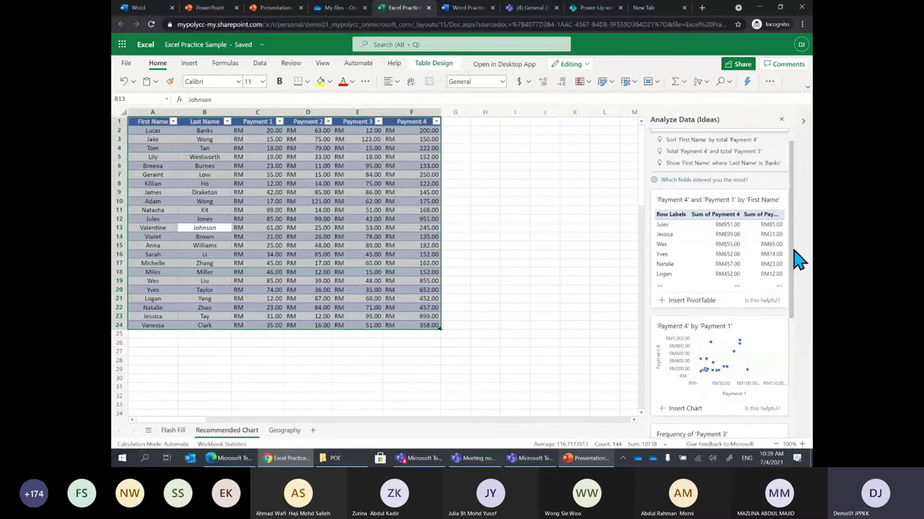
{"action": "scroll", "coordinate": [796, 289], "scroll_direction": "down", "scroll_amount": 2}
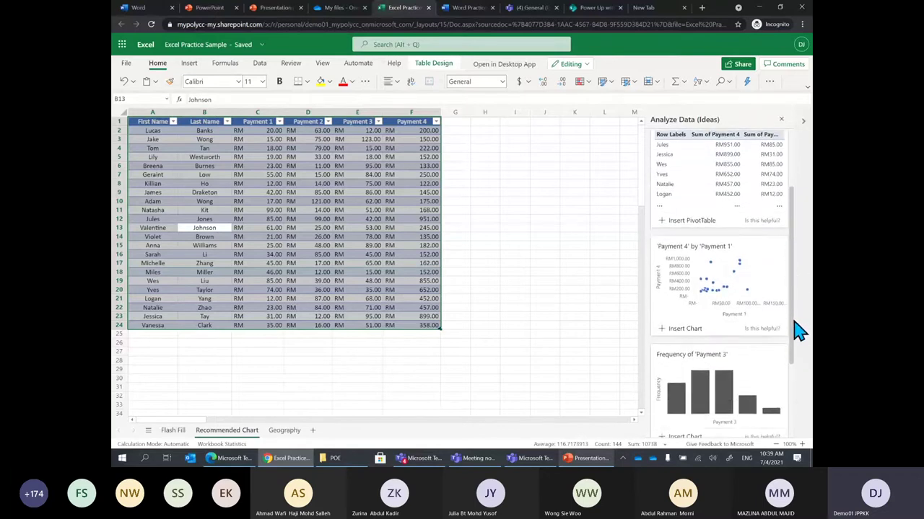
{"action": "scroll", "coordinate": [794, 324], "scroll_direction": "down", "scroll_amount": 1}
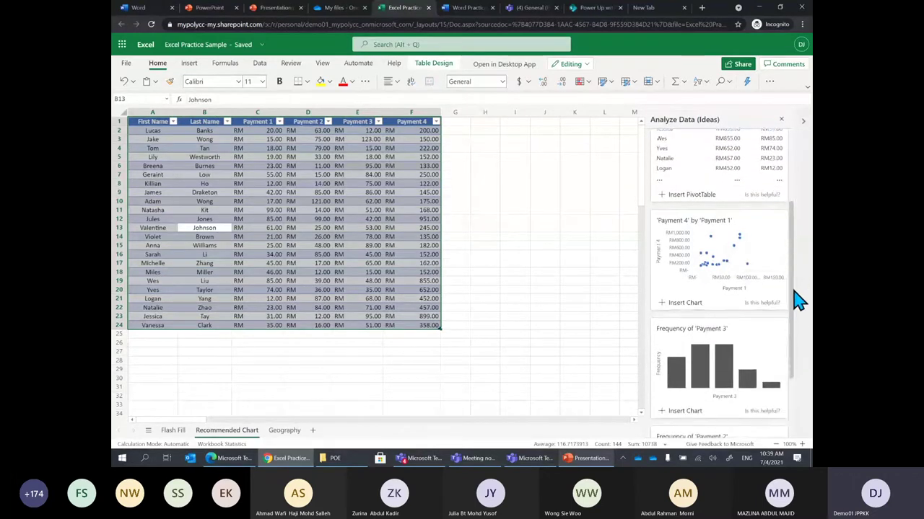
{"action": "scroll", "coordinate": [796, 299], "scroll_direction": "down", "scroll_amount": 1}
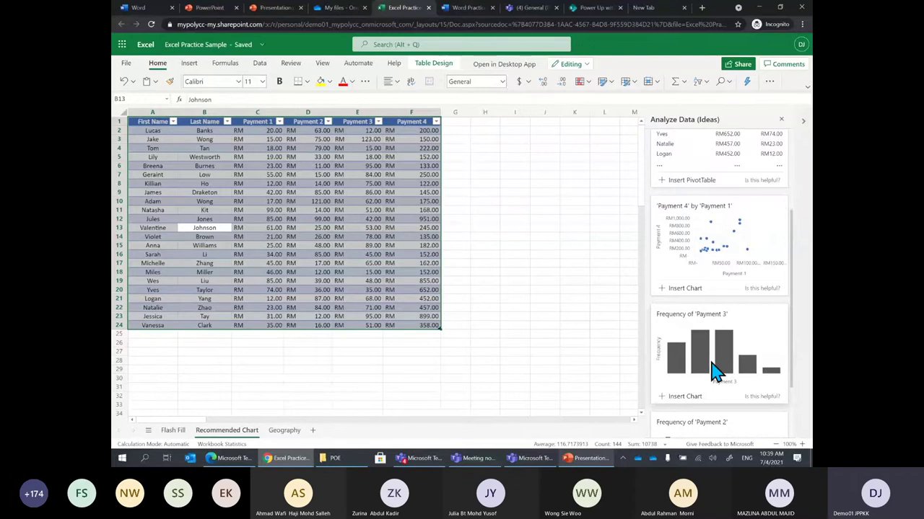
{"action": "scroll", "coordinate": [798, 356], "scroll_direction": "down", "scroll_amount": 3}
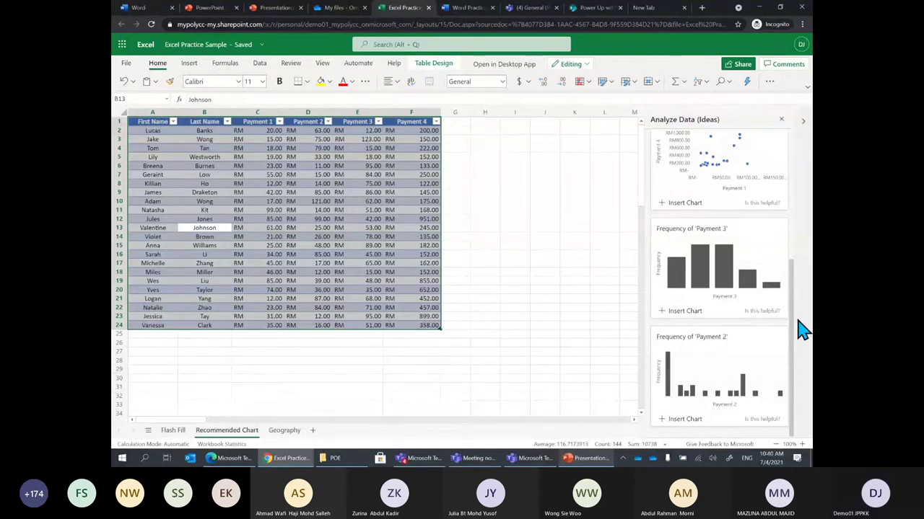
{"action": "left_click", "coordinate": [689, 425]}
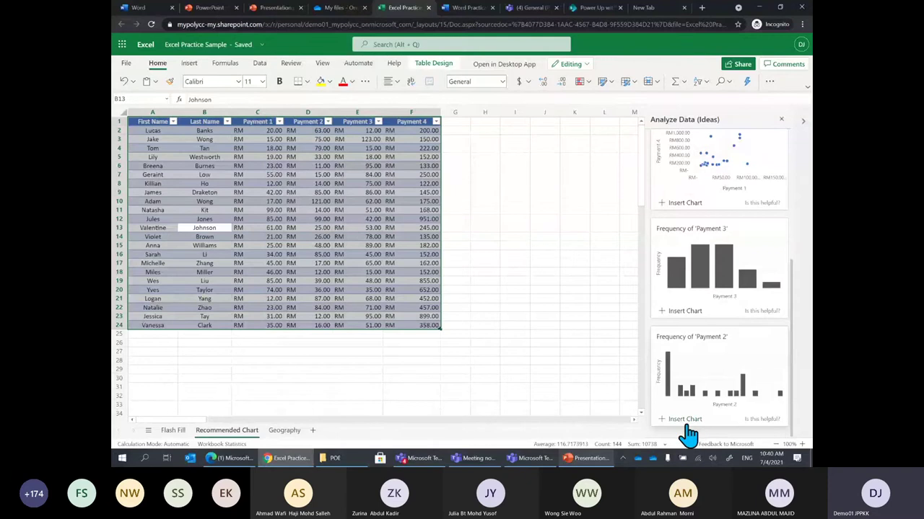
{"action": "left_click_drag", "start_coordinate": [458, 285], "coordinate": [377, 209]}
{"action": "left_click_drag", "start_coordinate": [380, 253], "coordinate": [602, 385]}
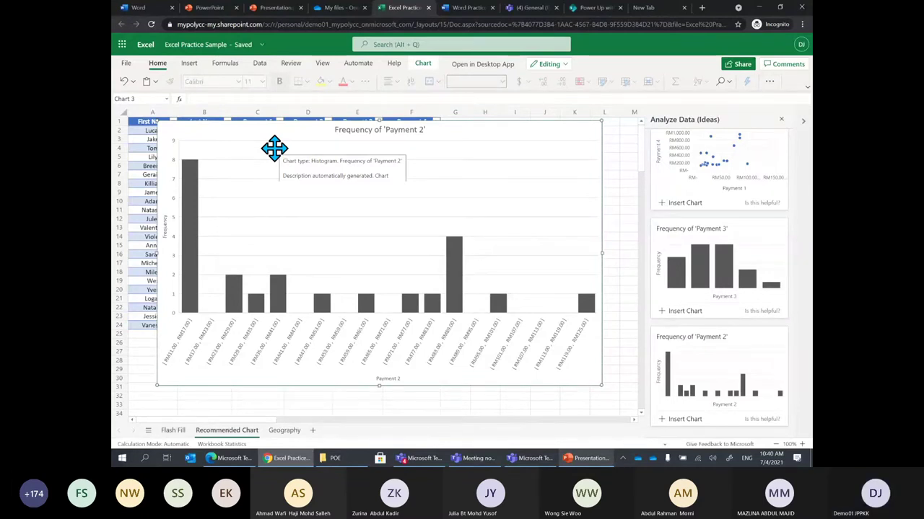
{"action": "key", "text": "Delete"}
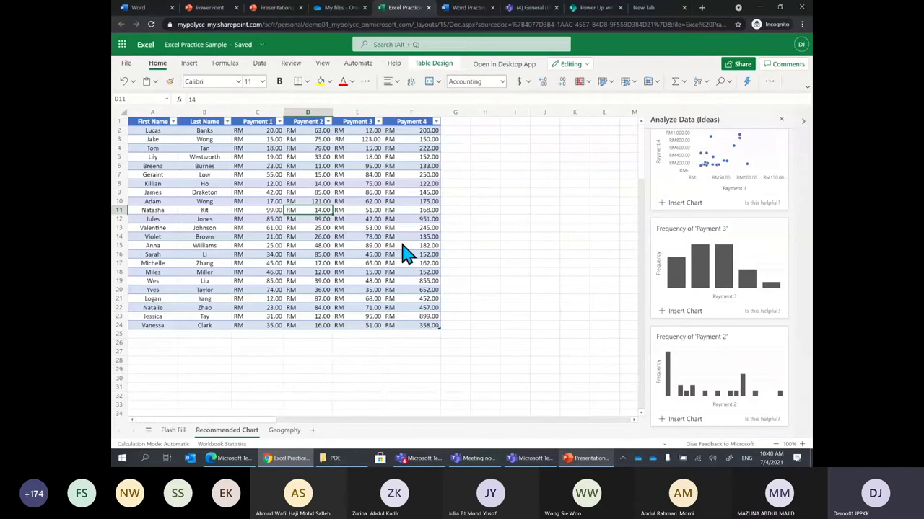
{"action": "left_click", "coordinate": [584, 460]}
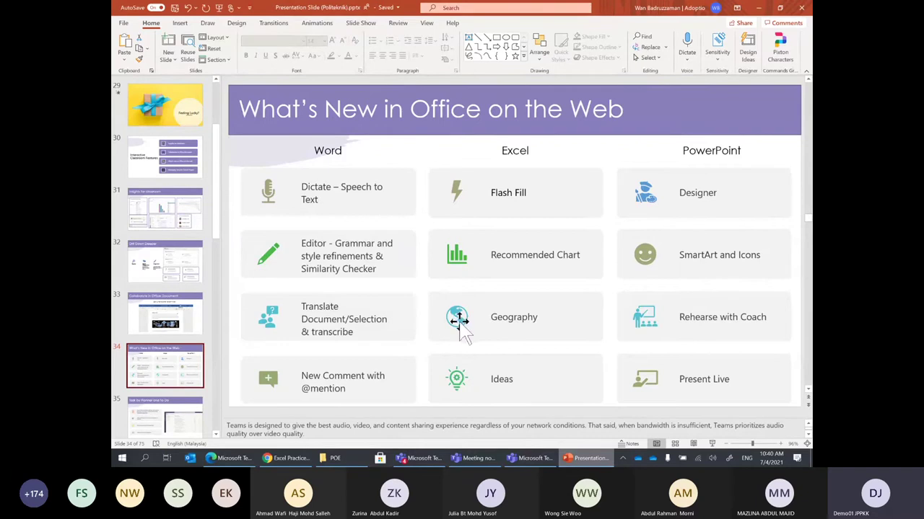
{"action": "left_click", "coordinate": [296, 461]}
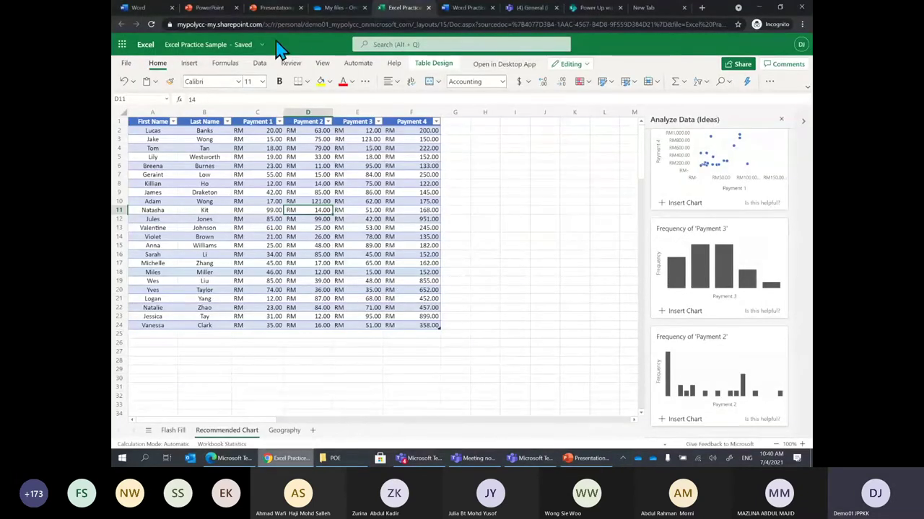
Refresh the expired Word session and go to the Office 365 home page with recent files
{"action": "left_click", "coordinate": [141, 8]}
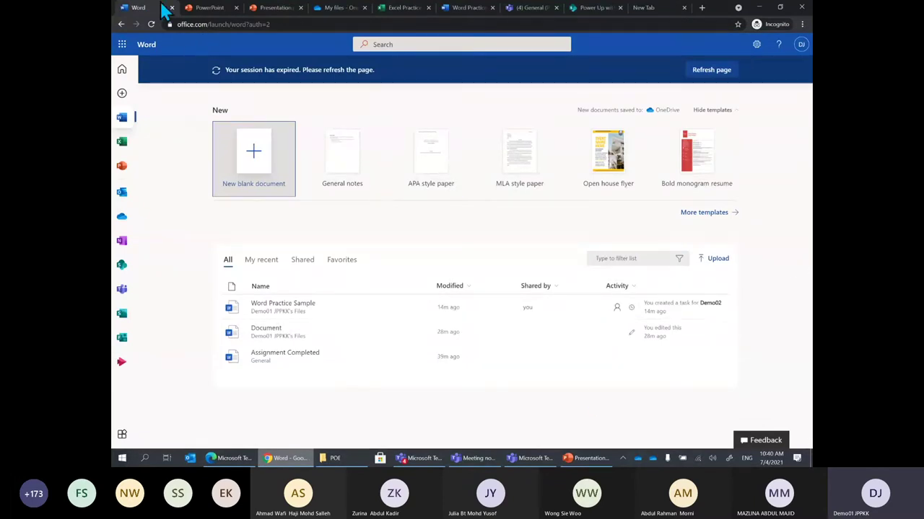
{"action": "left_click", "coordinate": [152, 24]}
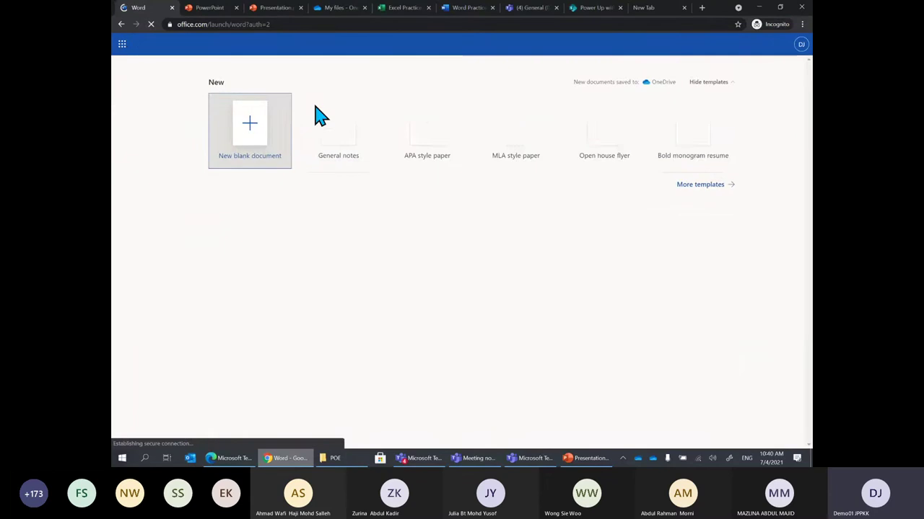
{"action": "left_click", "coordinate": [122, 68]}
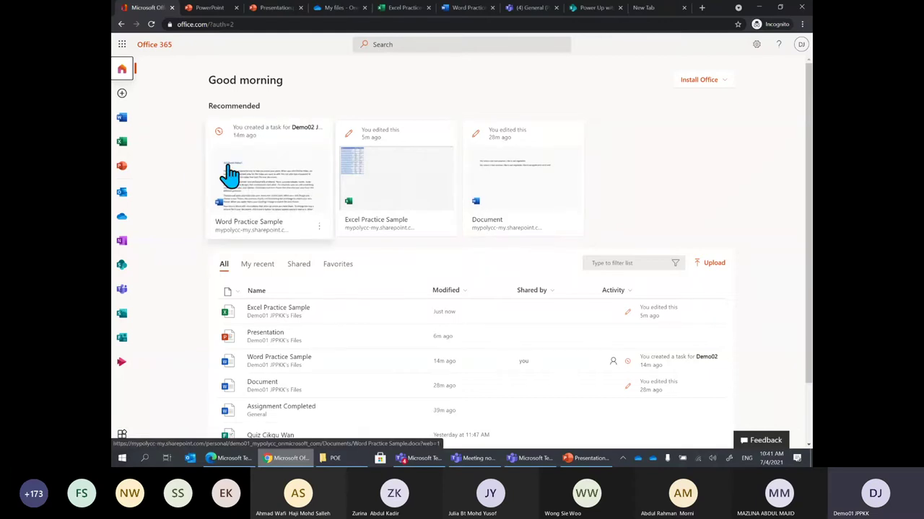
Create a new blank PowerPoint presentation, glancing at the desktop slides before returning to the browser
{"action": "left_click", "coordinate": [124, 170]}
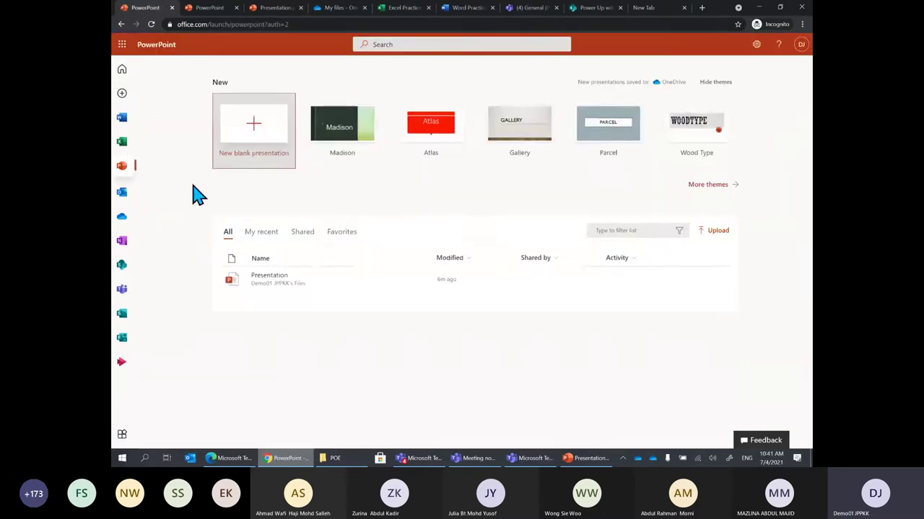
{"action": "left_click", "coordinate": [258, 126]}
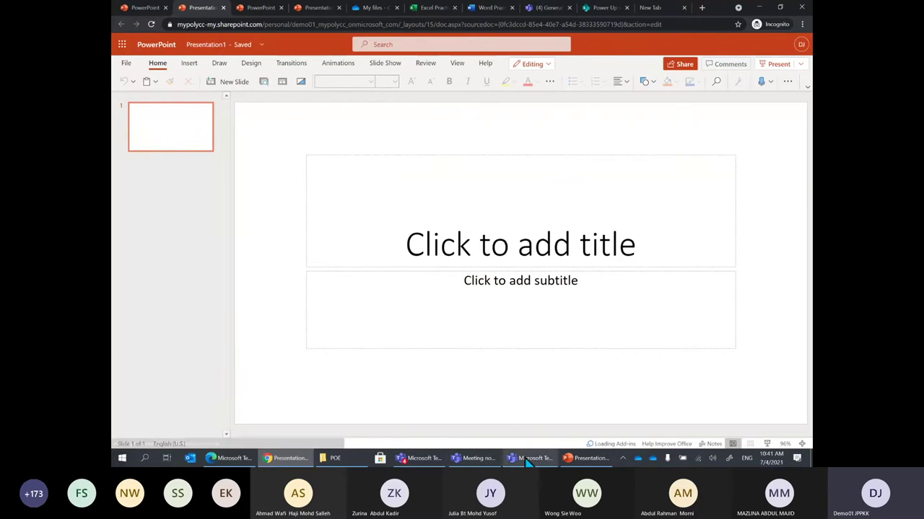
{"action": "left_click", "coordinate": [588, 458]}
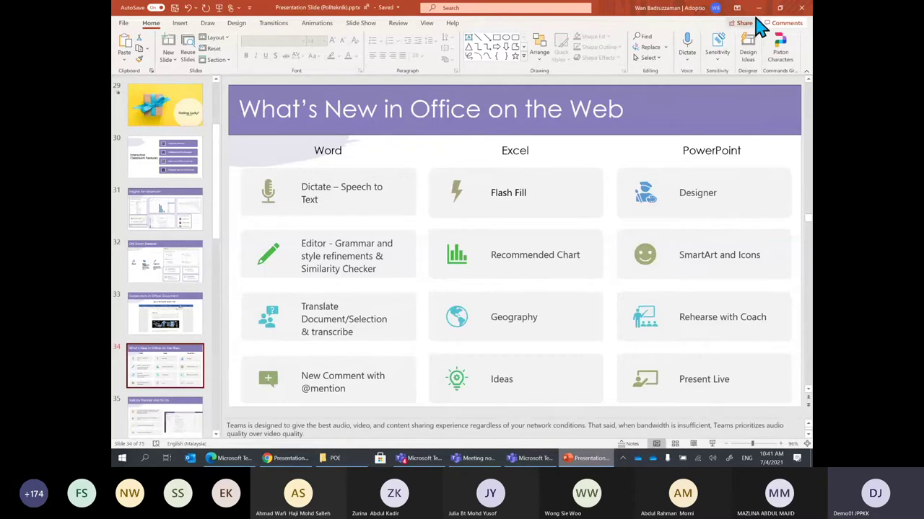
{"action": "left_click", "coordinate": [758, 8]}
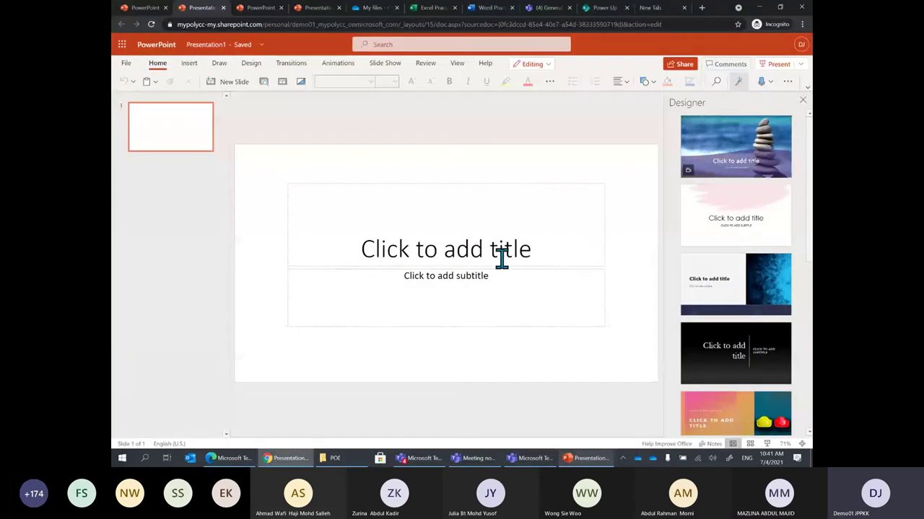